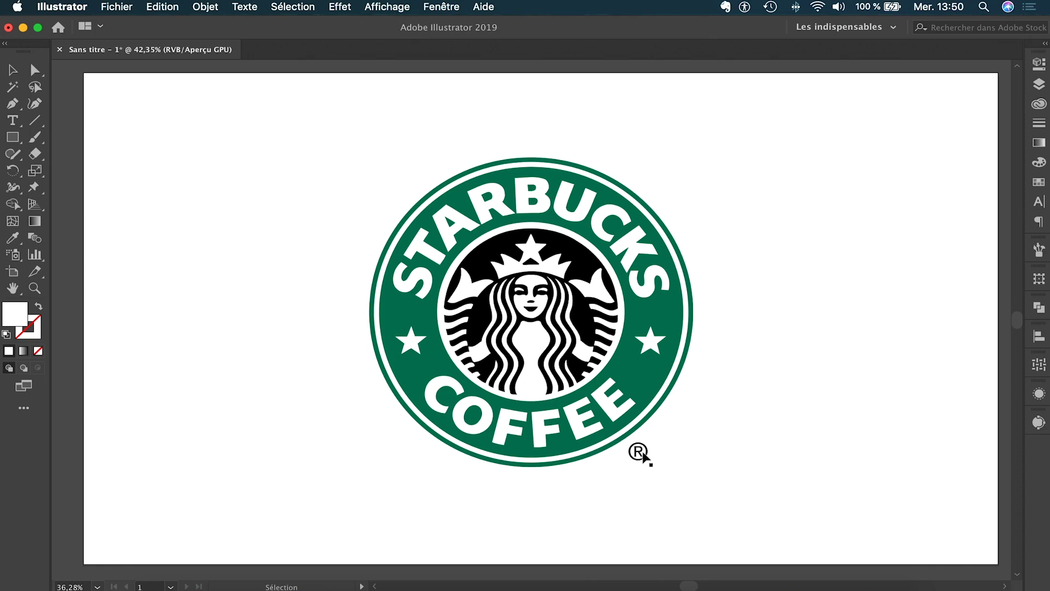
Select the Starbucks logo image and display its properties.
click(562, 257)
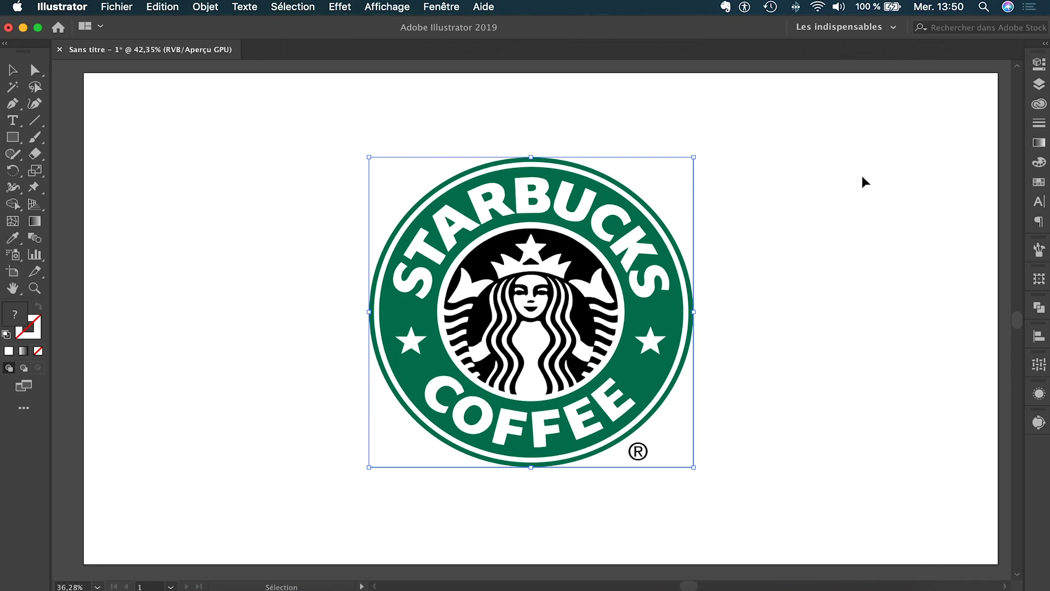
click(1039, 65)
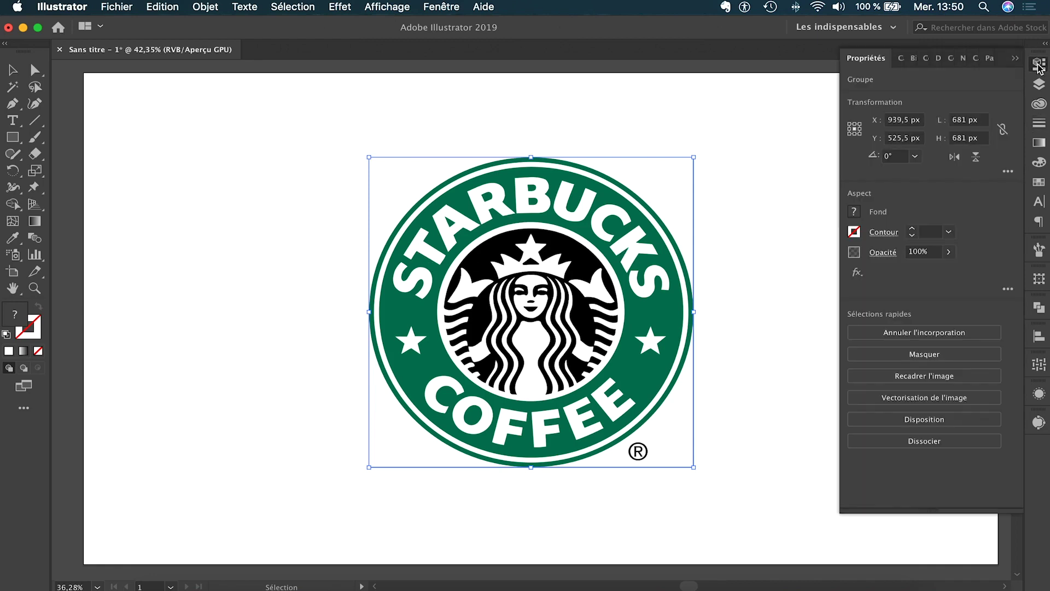
Try tracing the logo image with the Esquisse preset, and undo the trace.
click(915, 397)
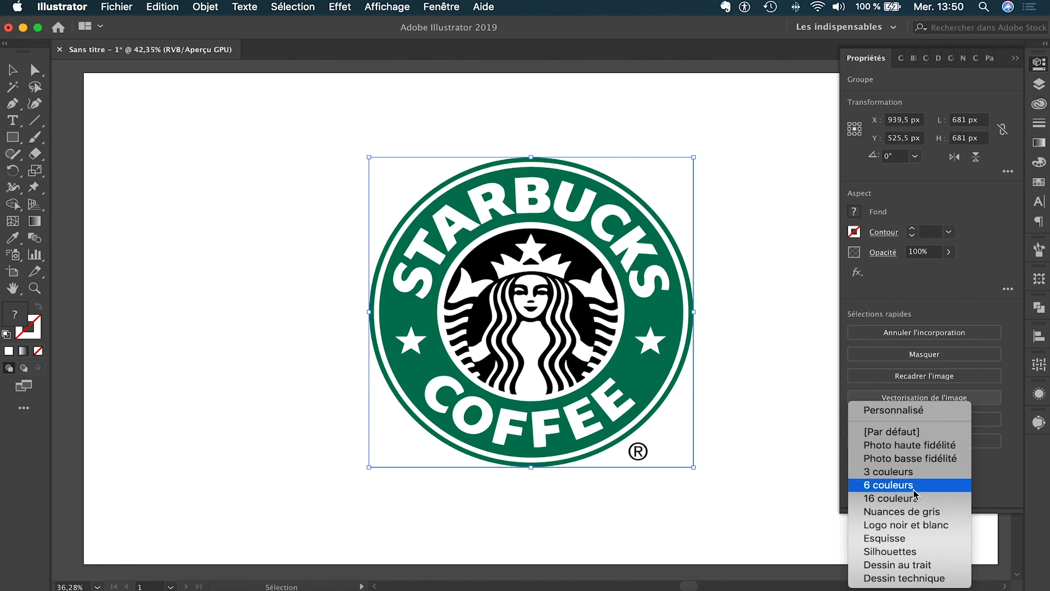
click(891, 541)
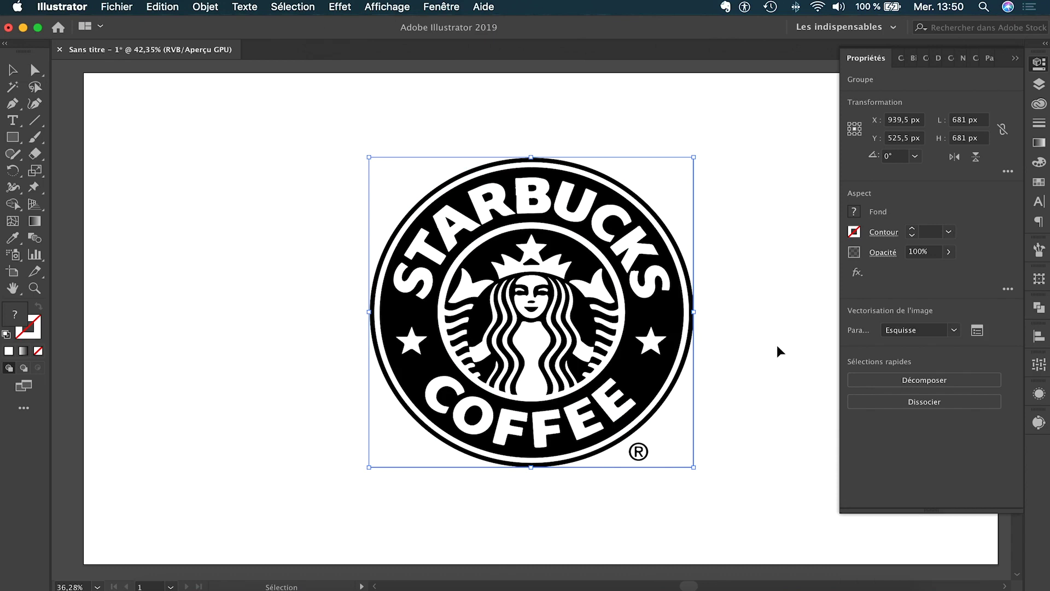
key(super+z)
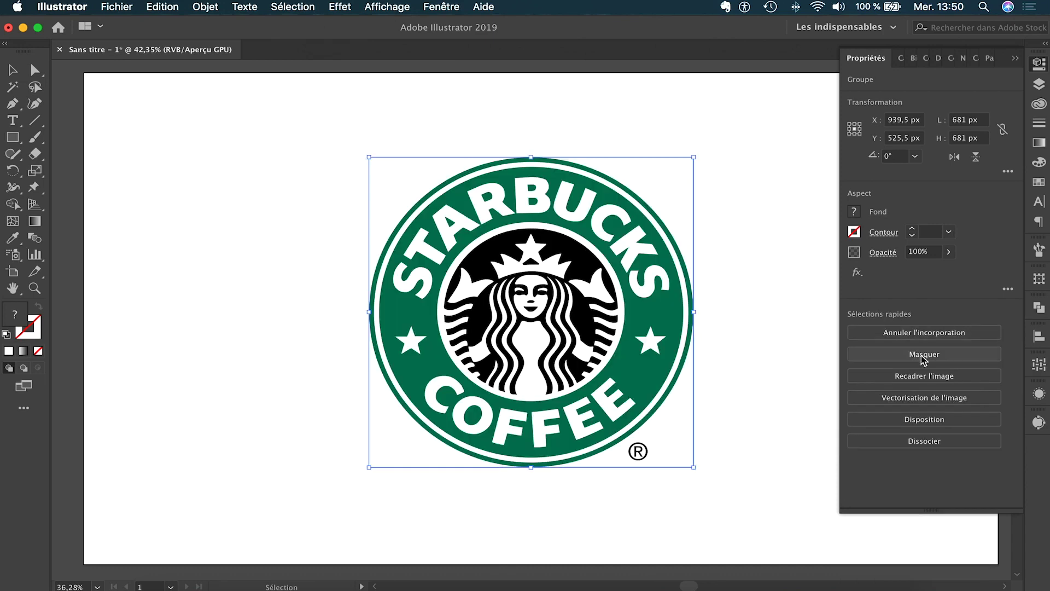
Trace the logo image with the 3 couleurs preset and expand the tracing into editable paths.
click(934, 401)
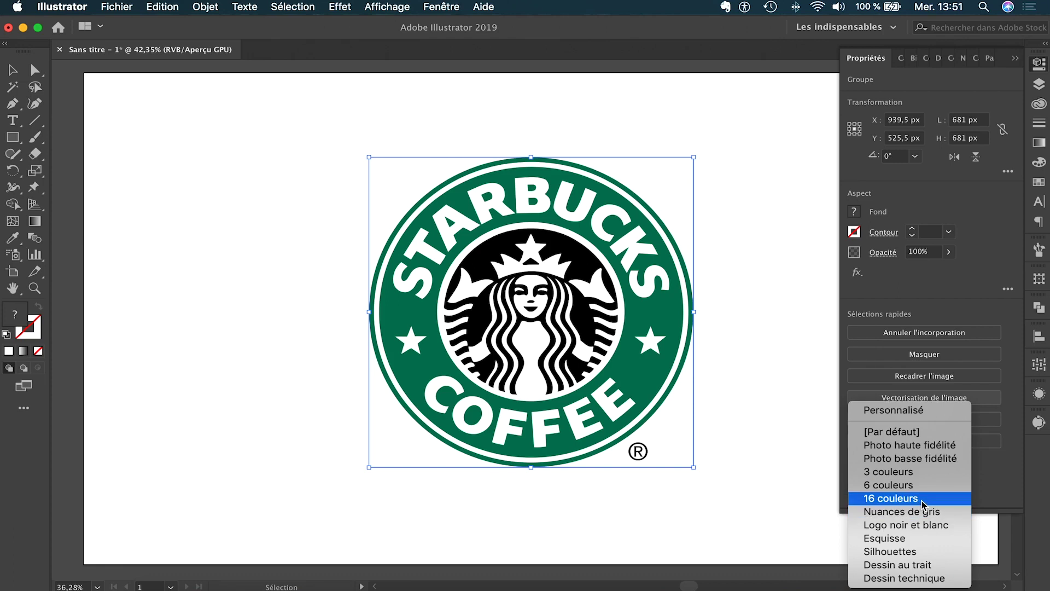
click(922, 476)
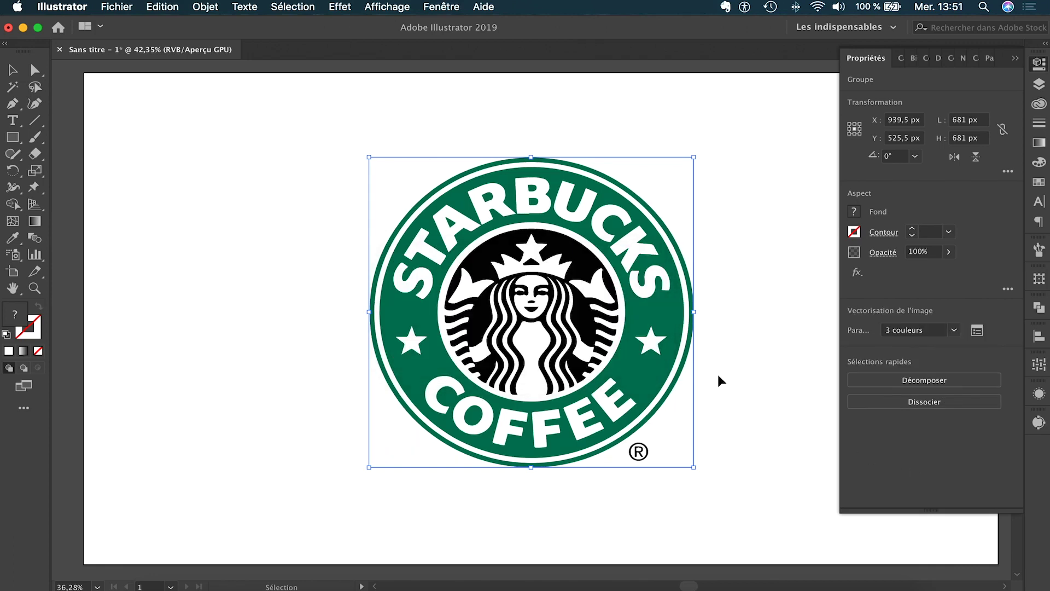
scroll(503, 295, up, 3)
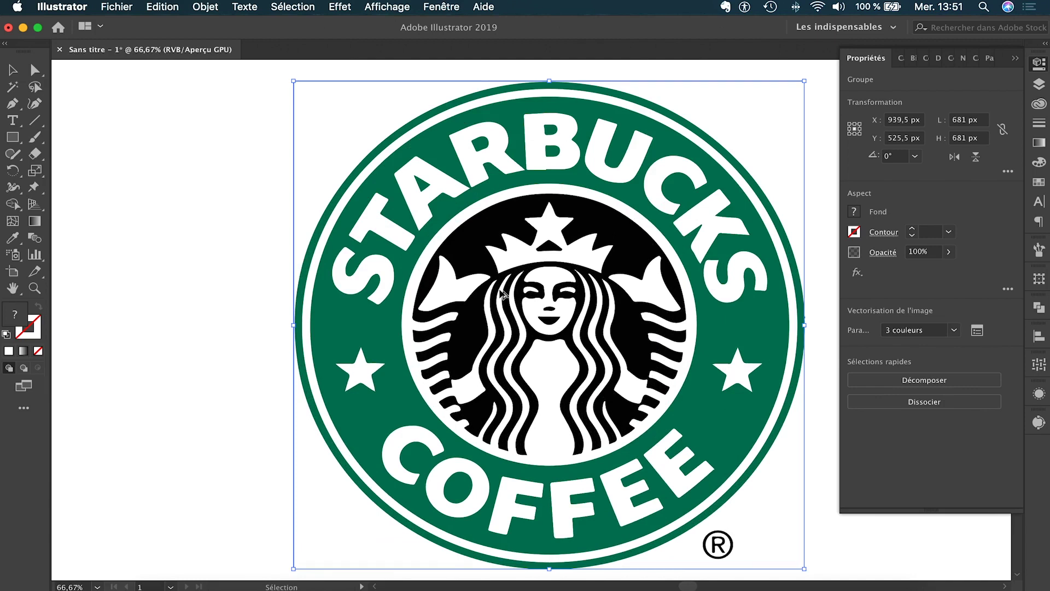
scroll(502, 294, down, 2)
scroll(502, 293, right, 2)
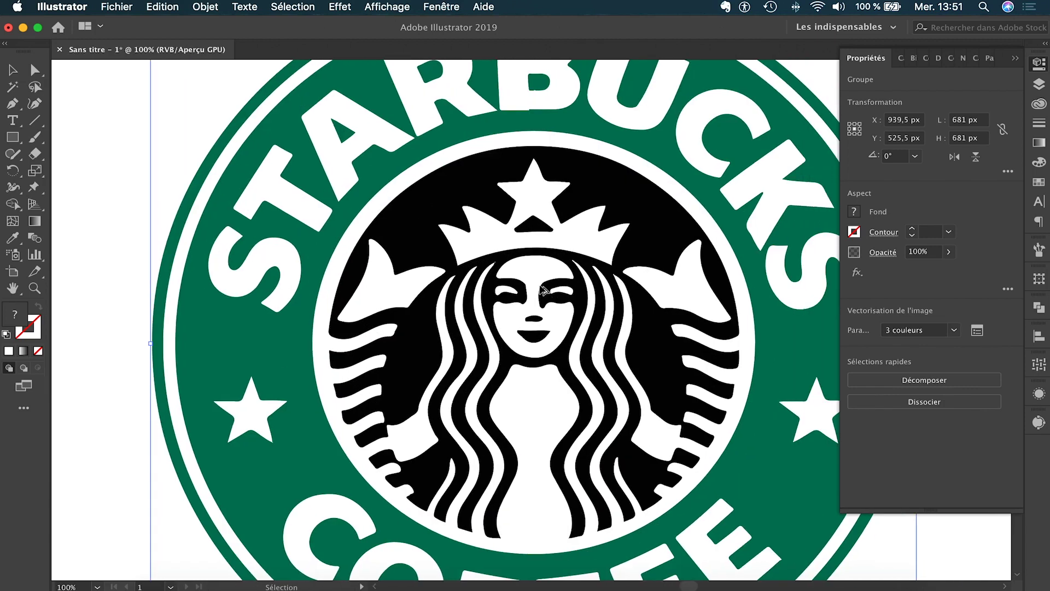
scroll(544, 290, down, 1)
scroll(543, 288, down, 1)
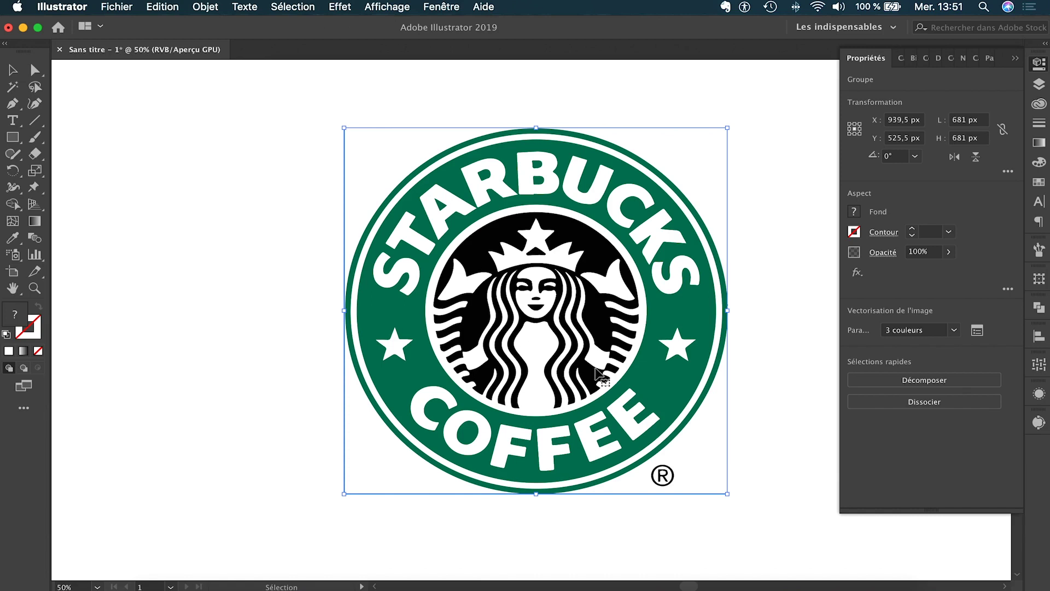
click(919, 381)
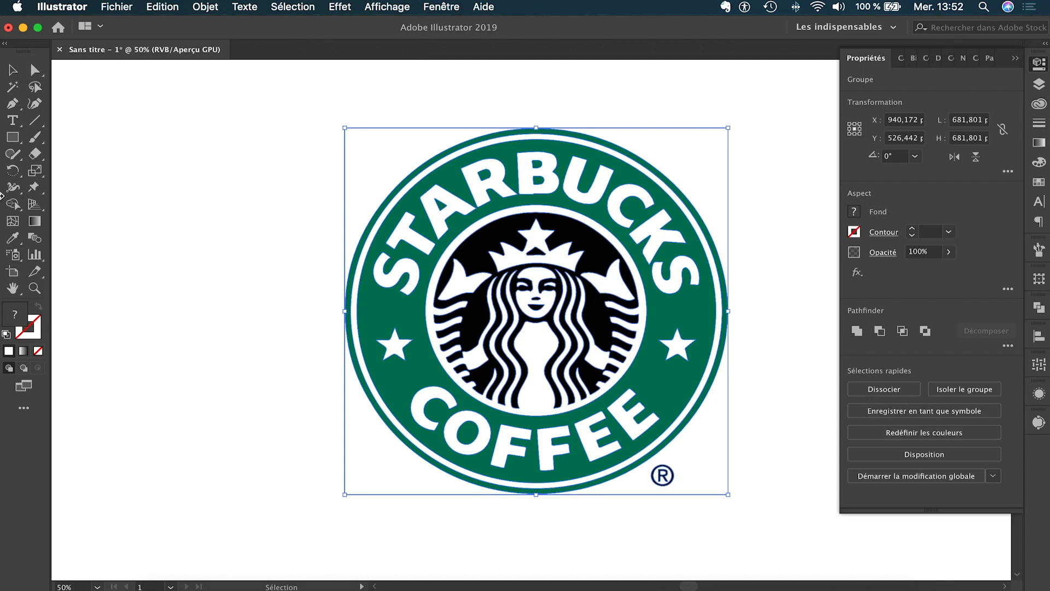
Draw a rectangle about 1113 × 898 px covering the whole logo and fill it with a muted red.
click(63, 161)
key(m)
drag(199, 73, 824, 556)
key(v)
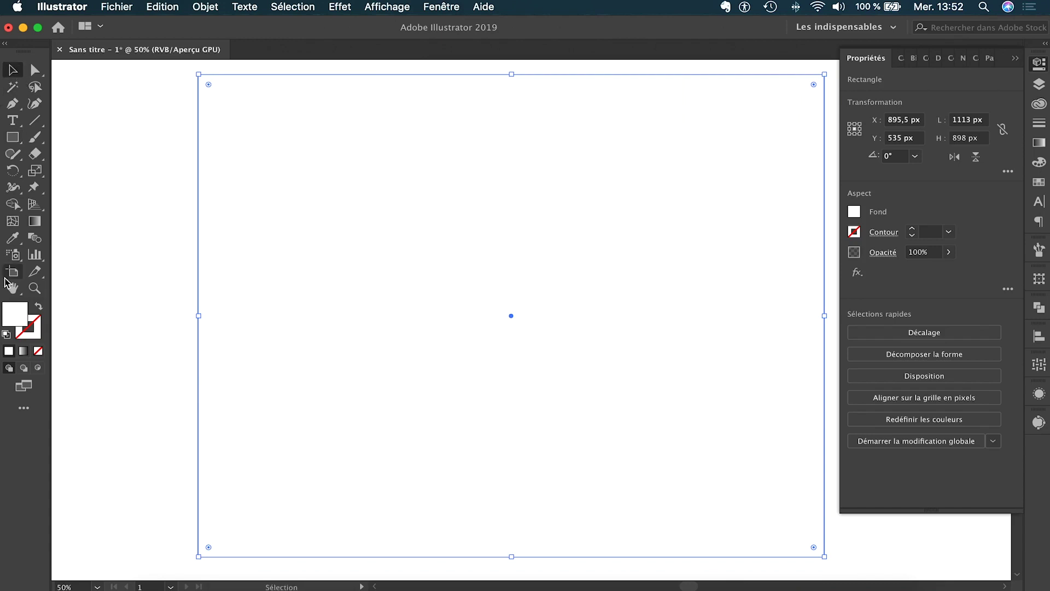
double_click(15, 314)
click(746, 354)
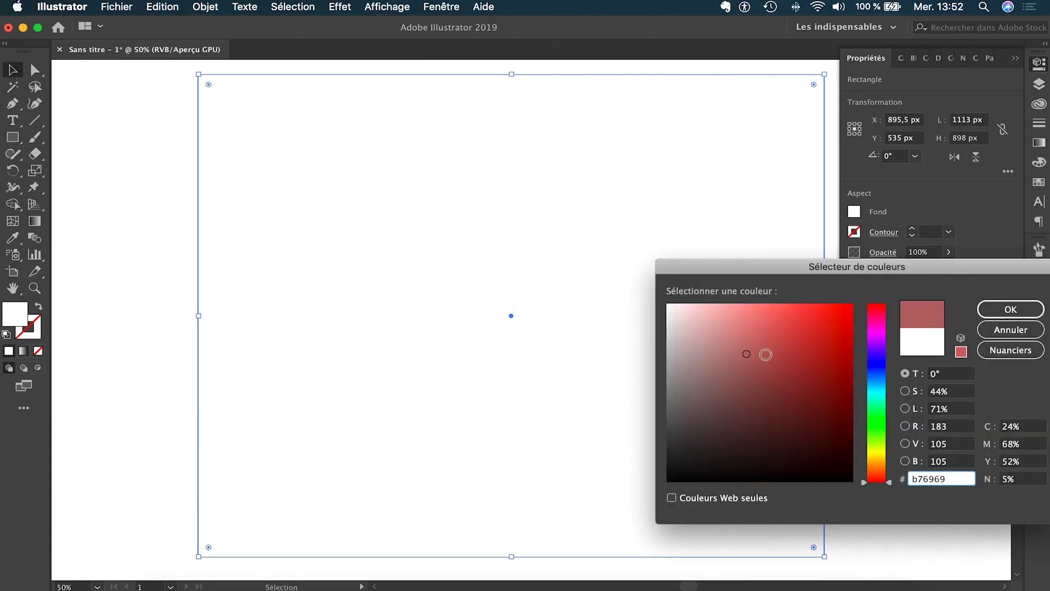
click(1009, 309)
Send the red rectangle to the back, behind the traced logo, and deselect it.
right_click(656, 291)
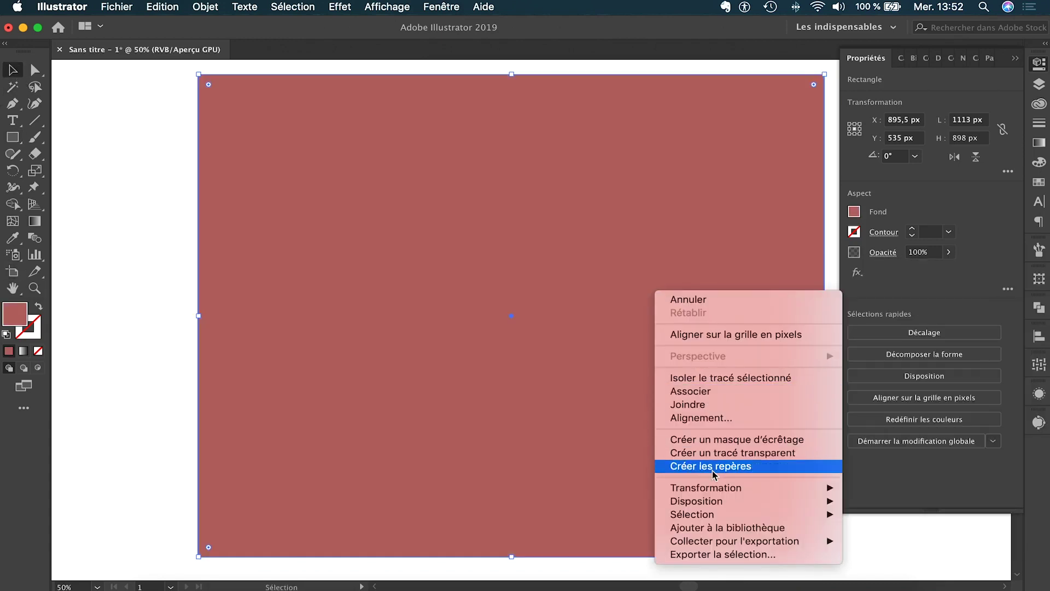
mouse_move(728, 502)
click(847, 537)
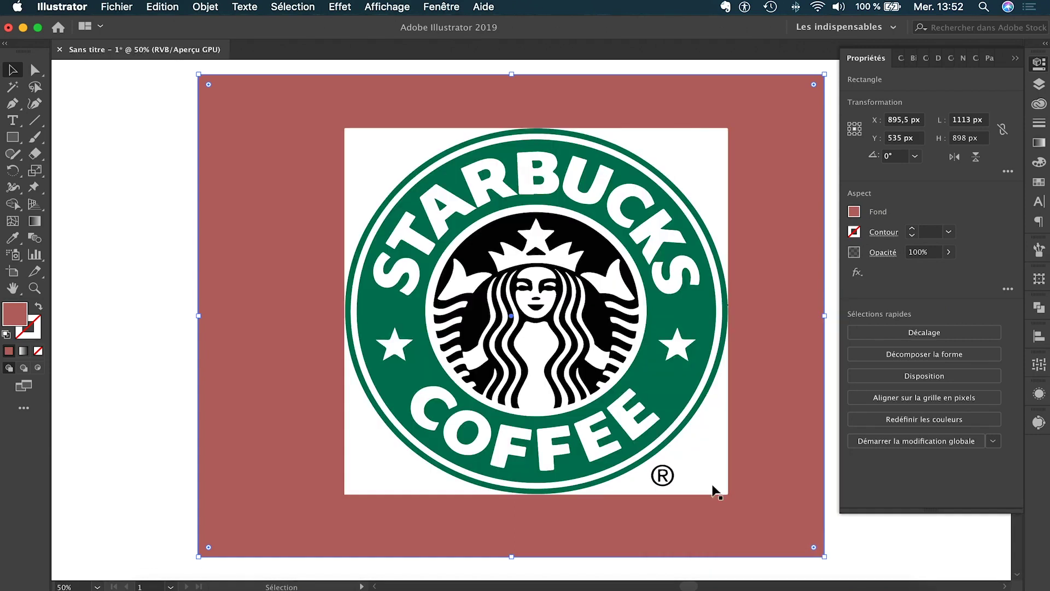
click(99, 127)
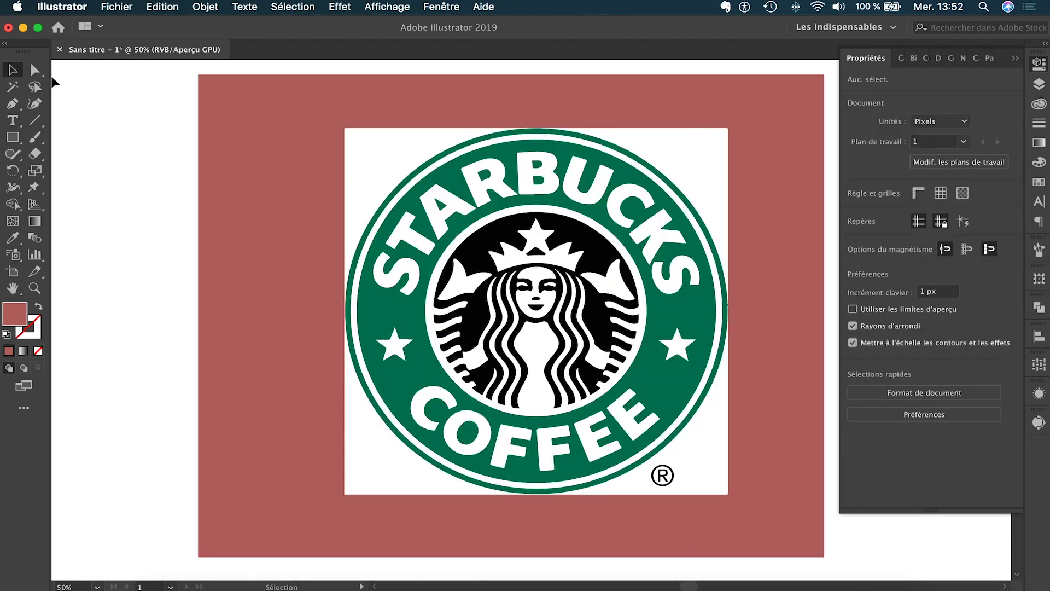
Directly select the white square background of the traced logo and delete it.
key(a)
click(354, 137)
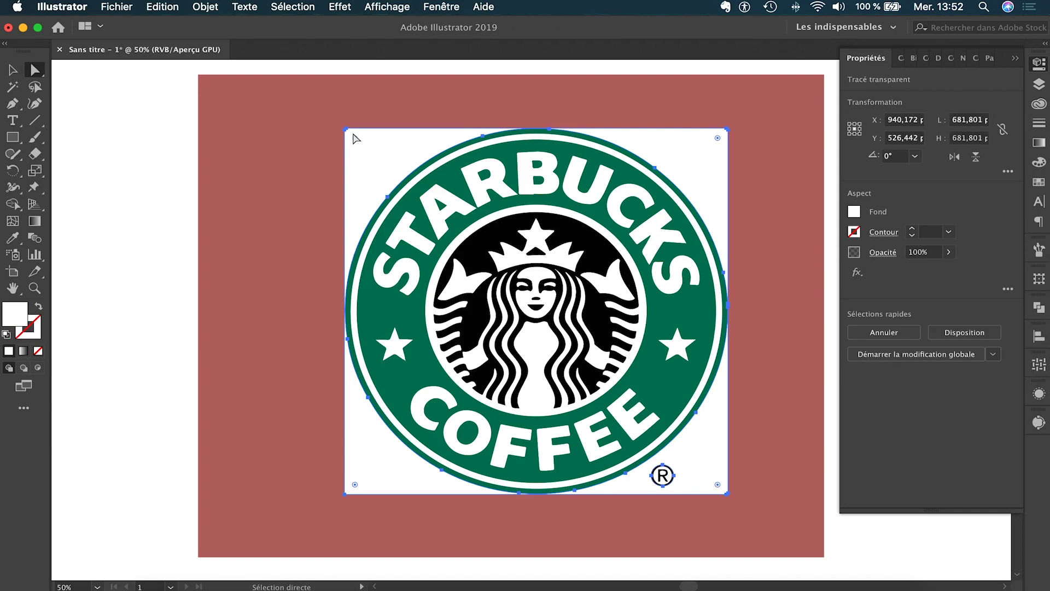
key(Delete)
Delete every piece of the registered trademark symbol beside the logo's lower edge.
click(661, 475)
click(662, 474)
key(Delete)
click(662, 475)
key(Delete)
click(662, 474)
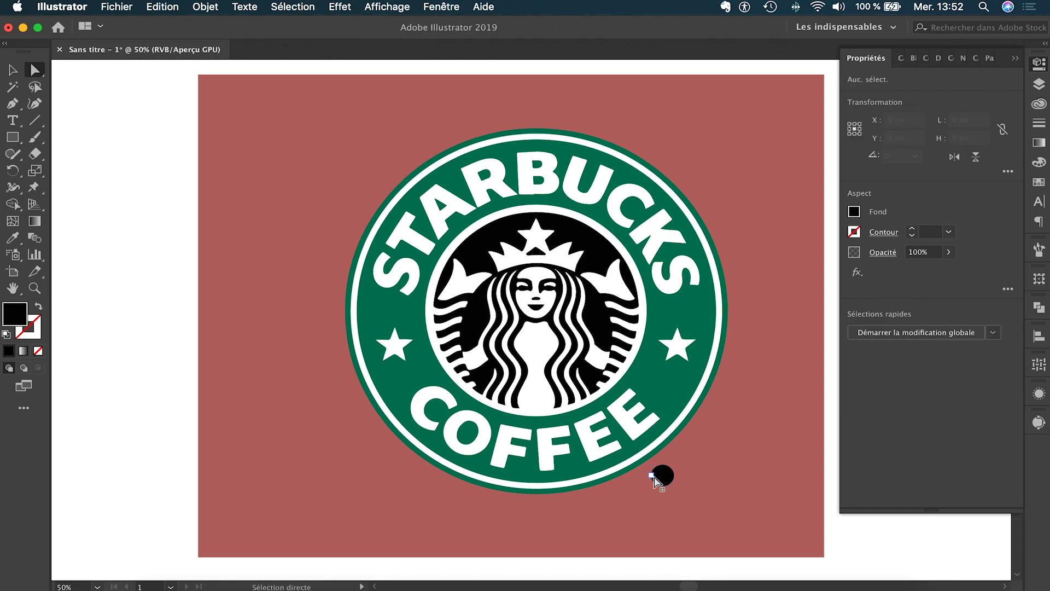
key(Delete)
key(Delete)
Move the red rectangle about 30 px to the right behind the logo.
scroll(188, 227, right, 2)
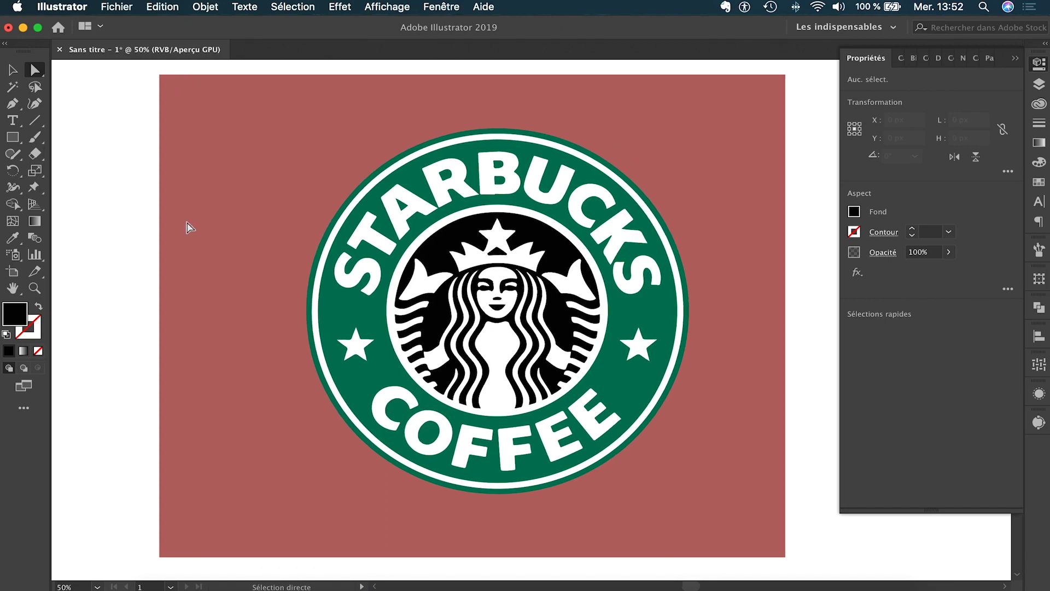
click(205, 227)
scroll(206, 227, left, 1)
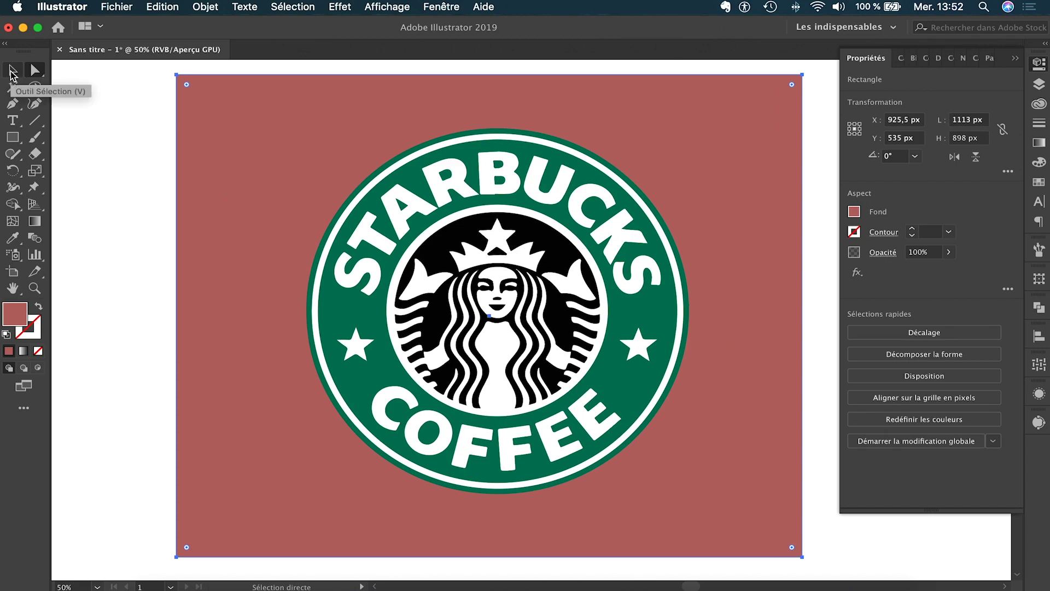
Ungroup the traced logo twice so that its shapes become separate objects.
click(12, 72)
click(474, 230)
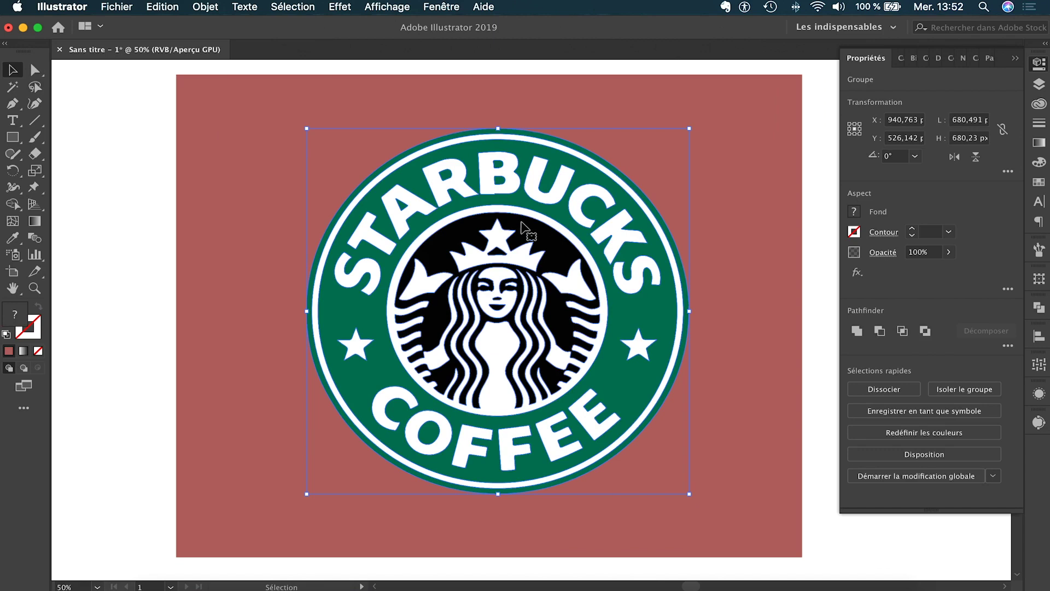
right_click(522, 226)
click(600, 348)
click(117, 206)
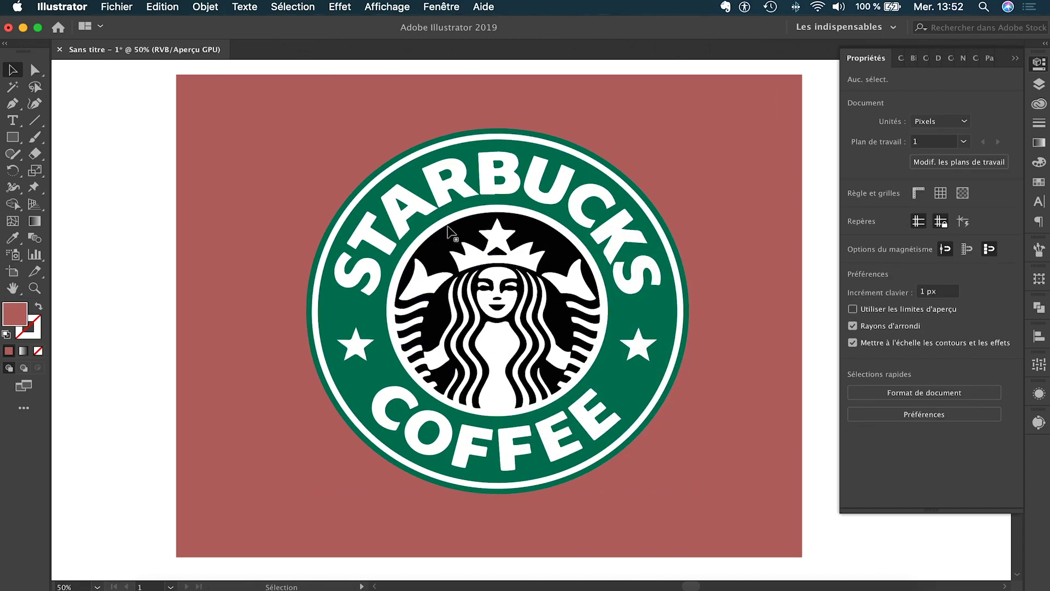
click(454, 189)
right_click(486, 187)
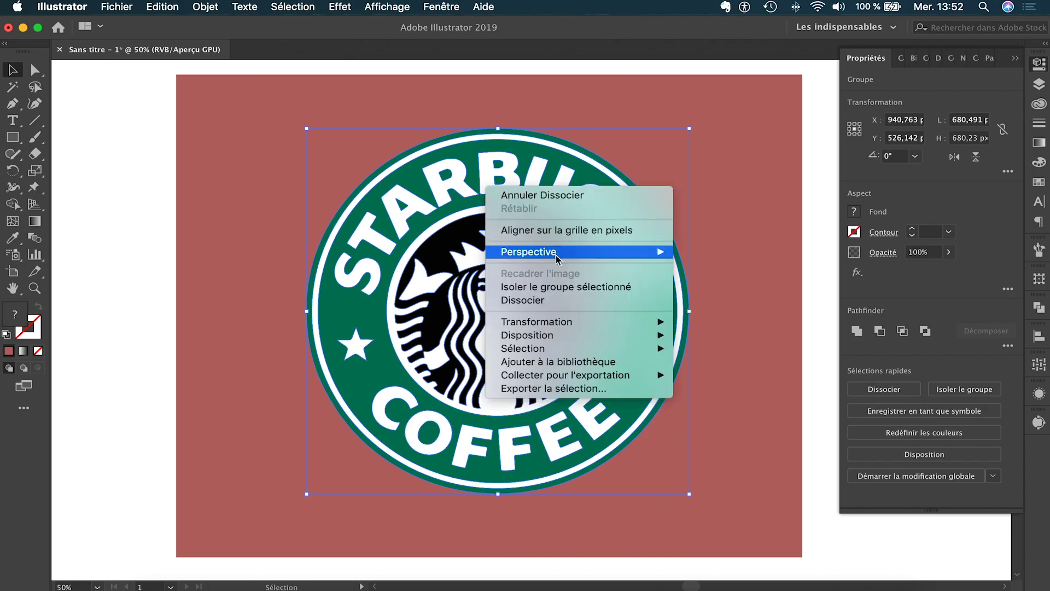
click(550, 301)
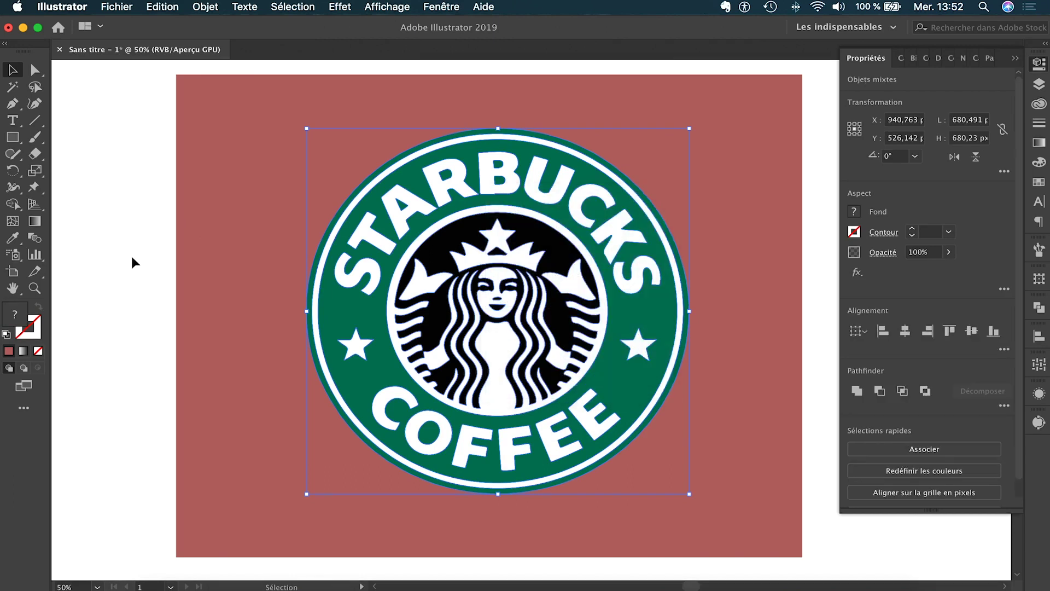
Select individual STARBUCKS letters and the central emblem to check which shapes are separate.
click(131, 256)
click(499, 180)
click(507, 188)
click(540, 195)
click(590, 229)
click(616, 251)
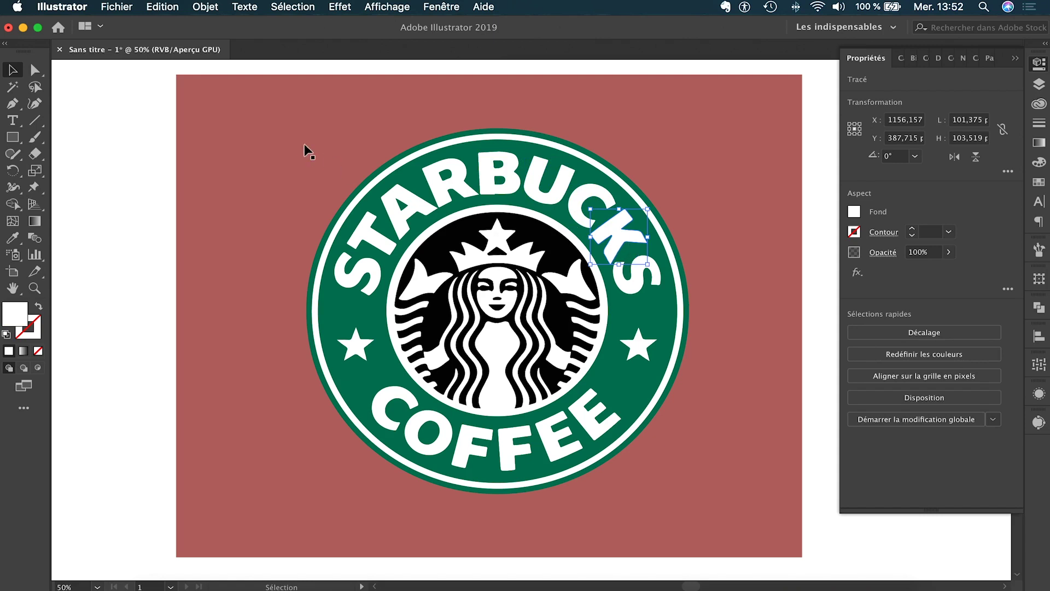
click(424, 241)
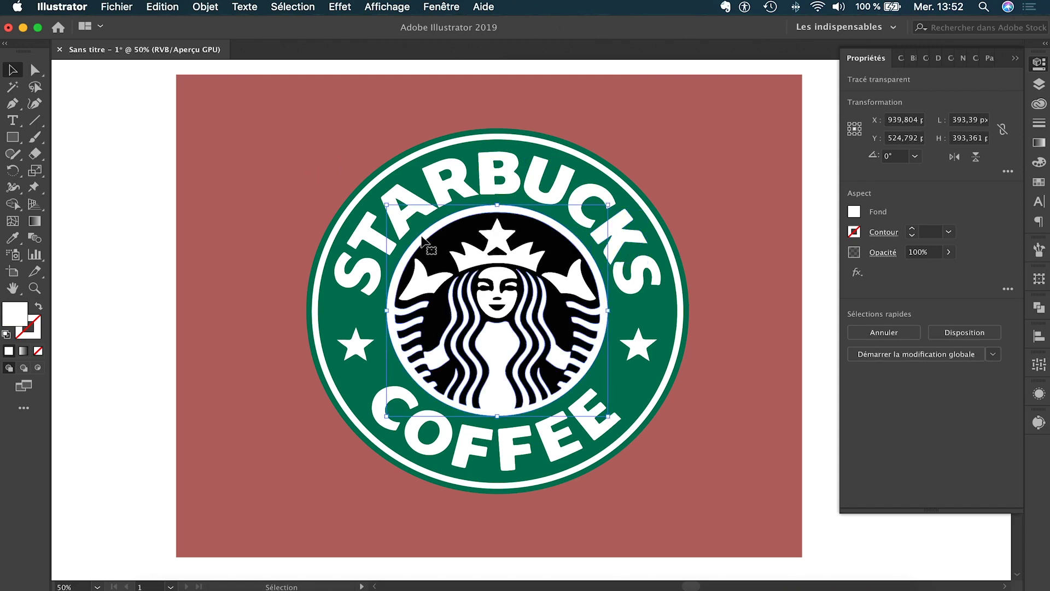
shift+click(471, 252)
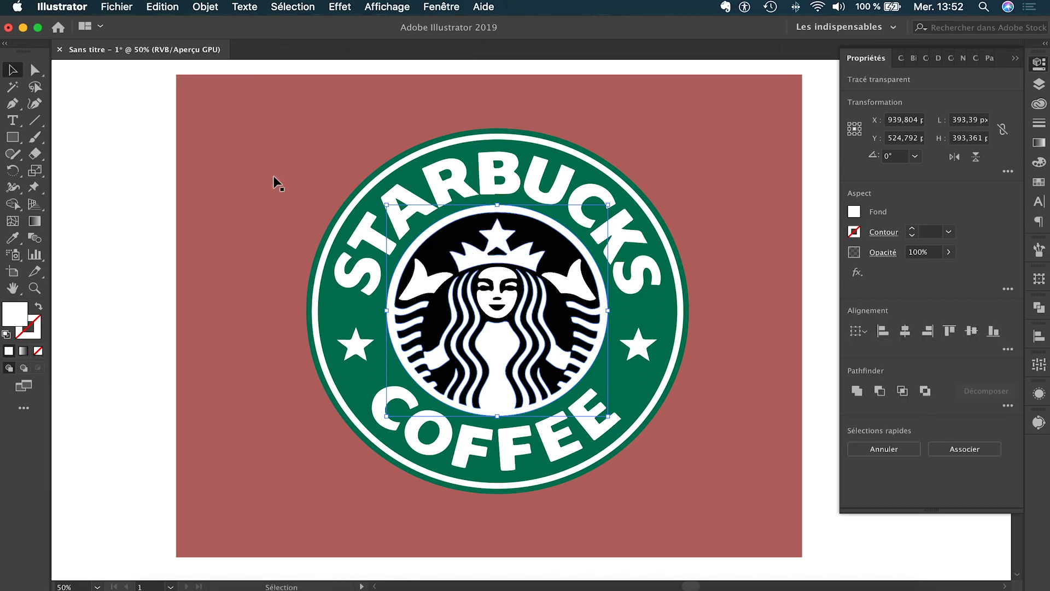
Delete the red background rectangle behind the logo.
click(258, 171)
key(Delete)
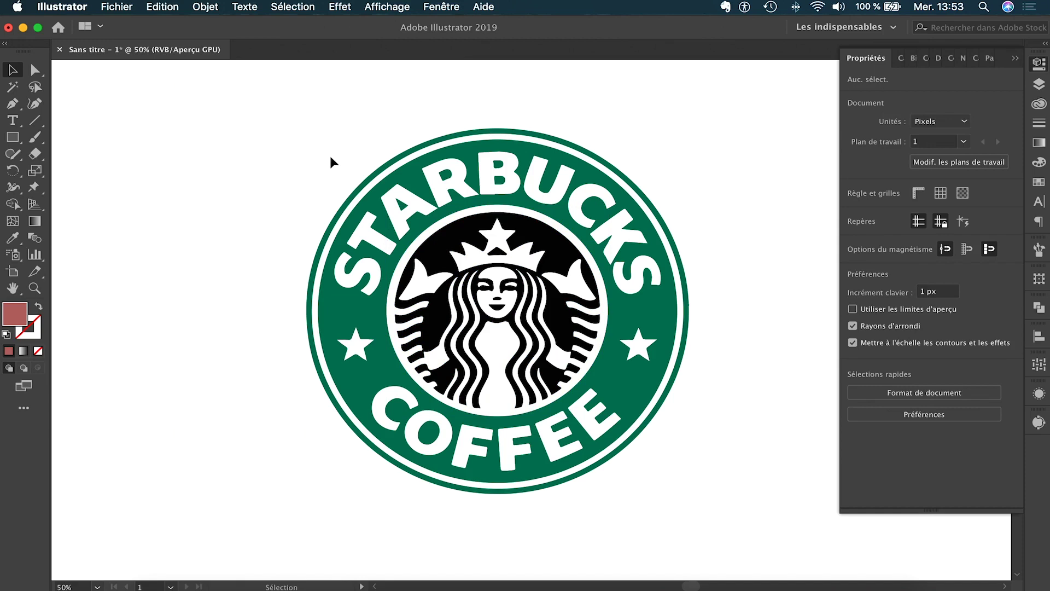
Group the logo's outer green and white rings together with the lettering and stars.
drag(312, 152, 366, 199)
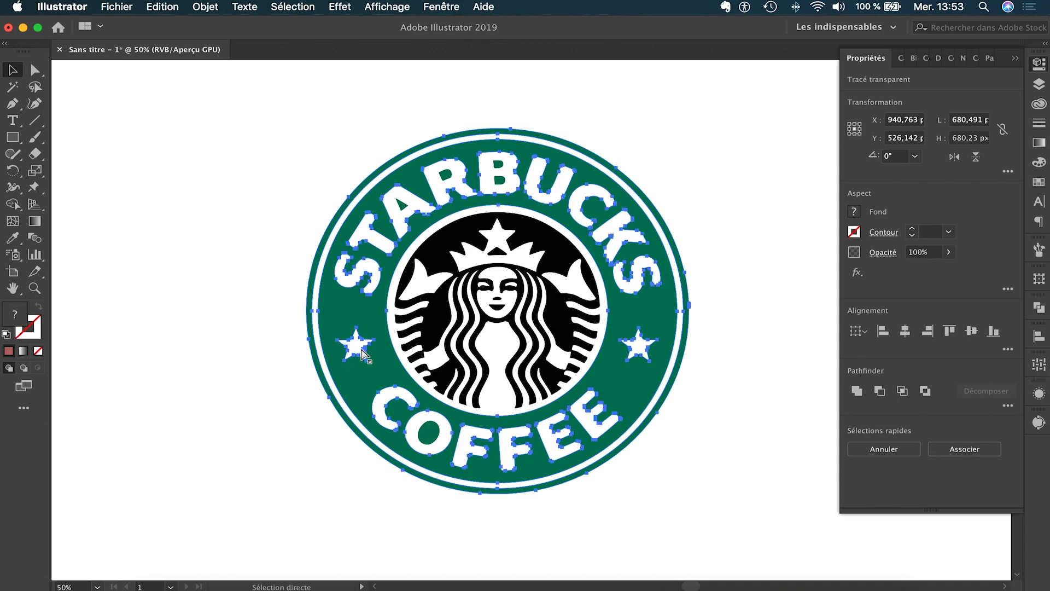
key(super+g)
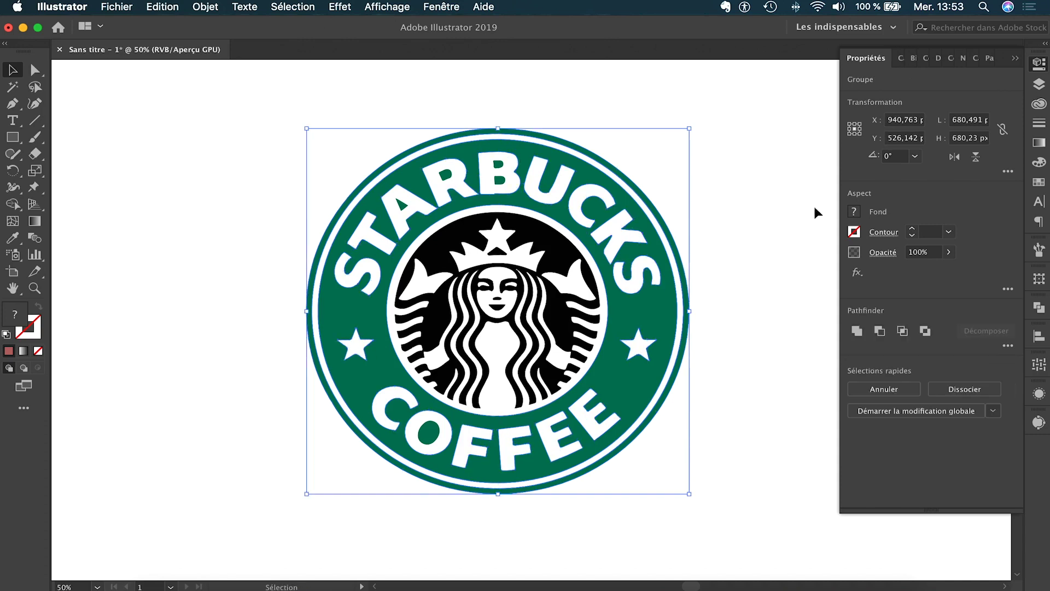
Expand Calque 1 and switch the outer ring group's visibility off and on to check what it contains.
click(1038, 83)
click(894, 80)
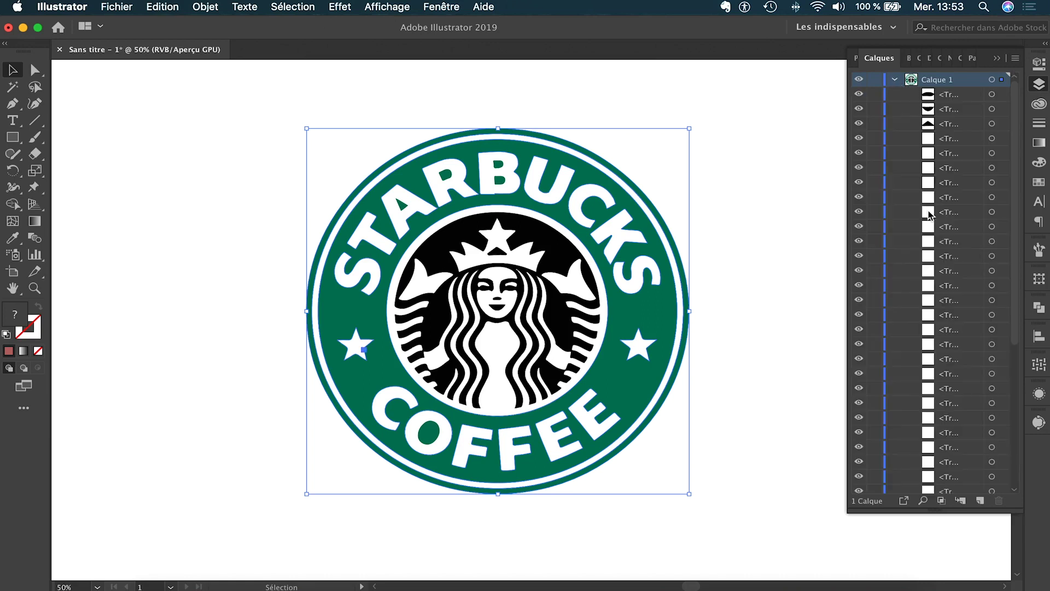
scroll(927, 175, down, 5)
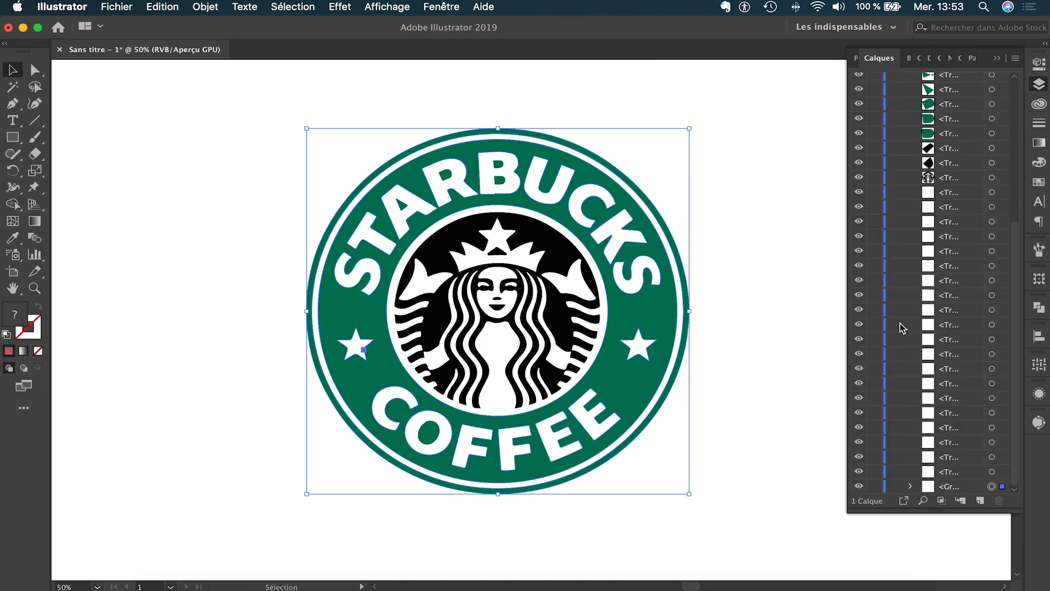
click(859, 486)
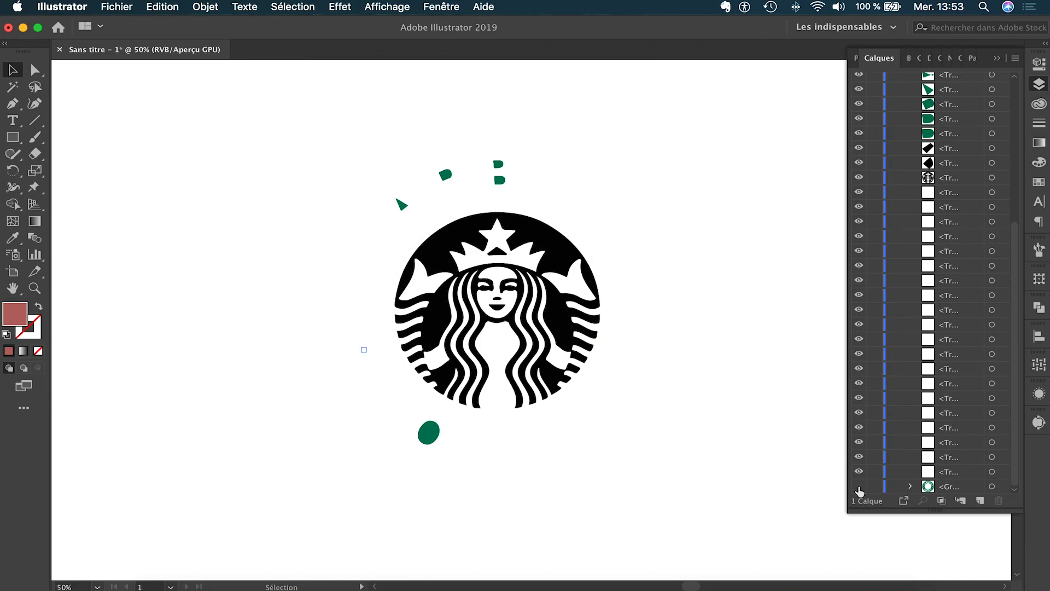
click(859, 486)
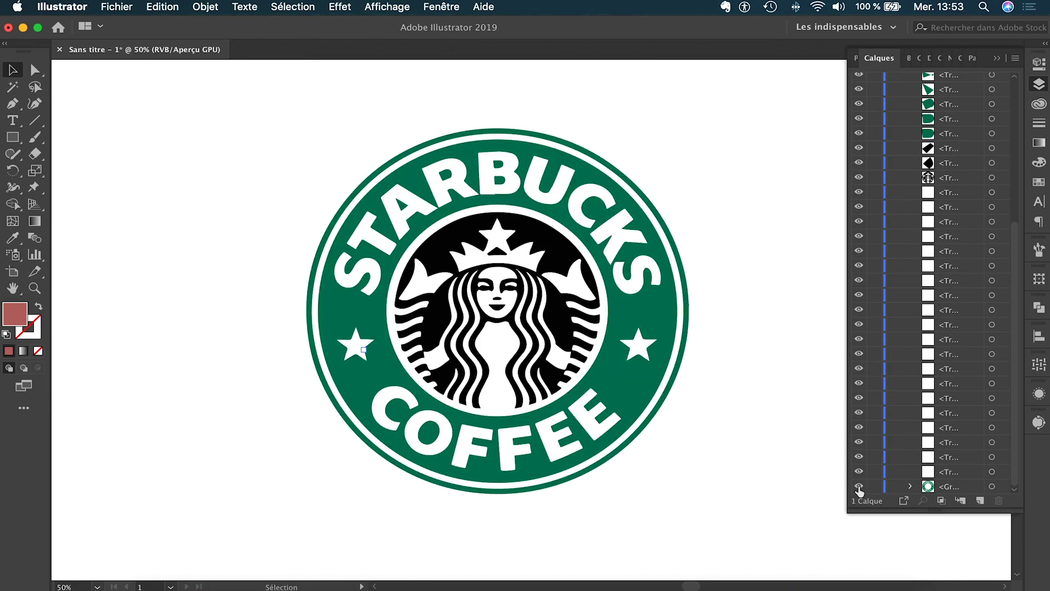
click(859, 487)
click(859, 487)
scroll(961, 320, up, 5)
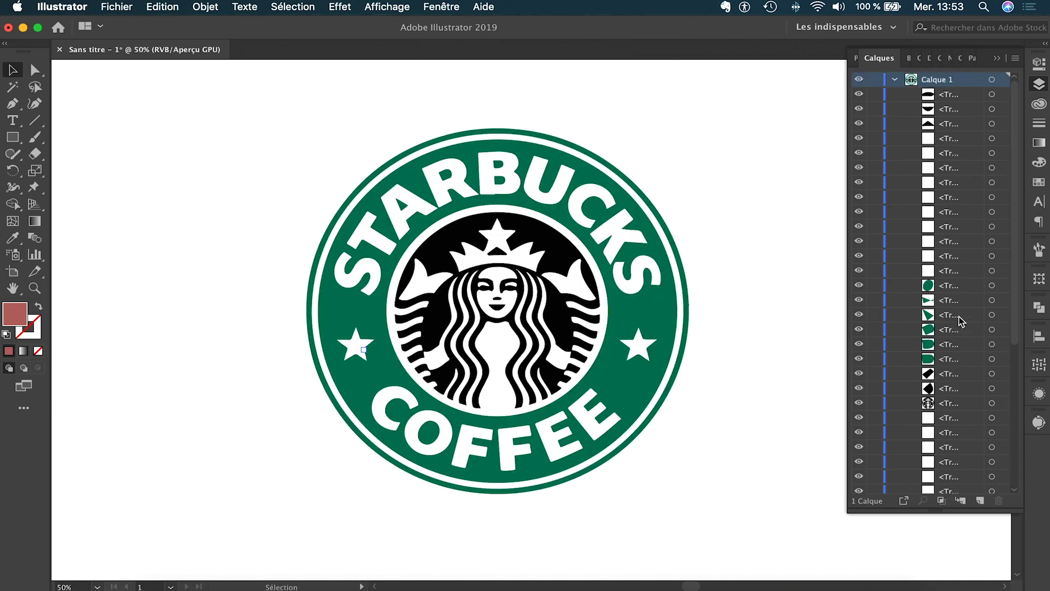
Draw a rectangle covering the whole logo and fill it with light grey.
scroll(961, 320, down, 5)
key(m)
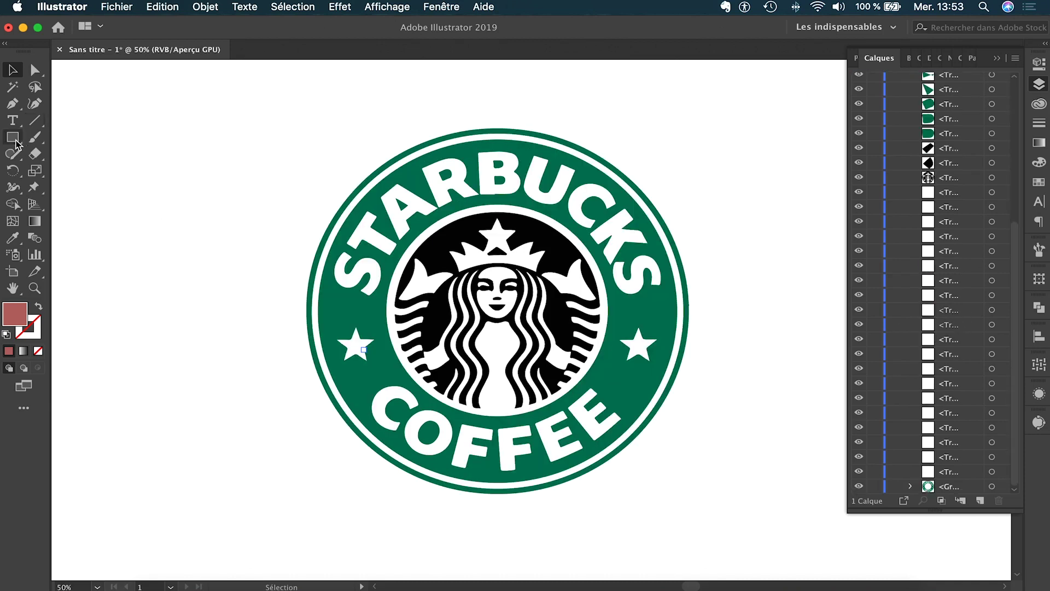
drag(208, 83, 820, 557)
double_click(14, 321)
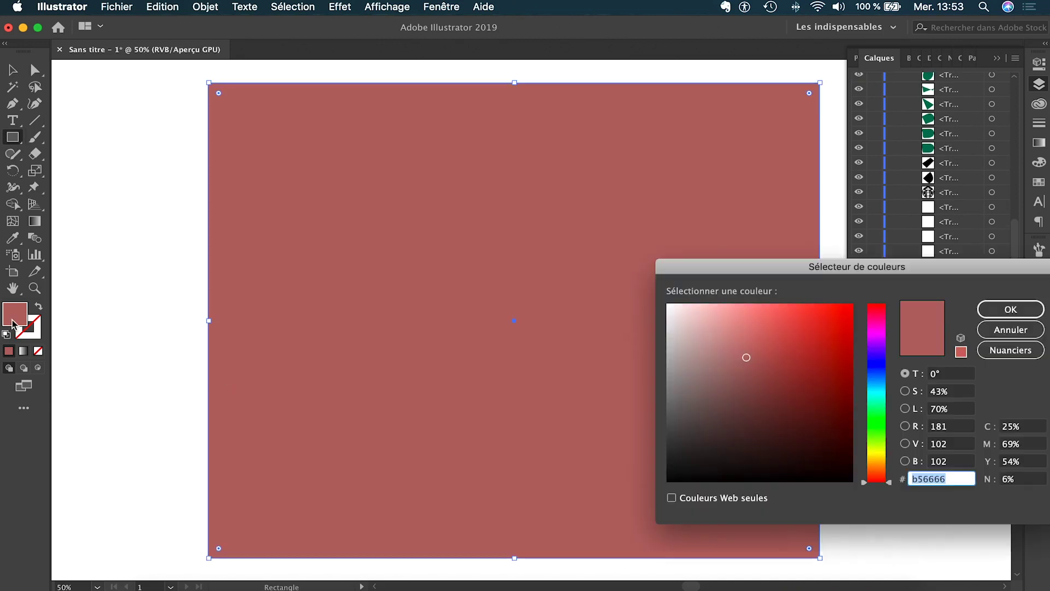
click(669, 358)
drag(669, 358, 659, 333)
key(Return)
Send the grey rectangle to the back behind the logo and deselect it.
right_click(619, 296)
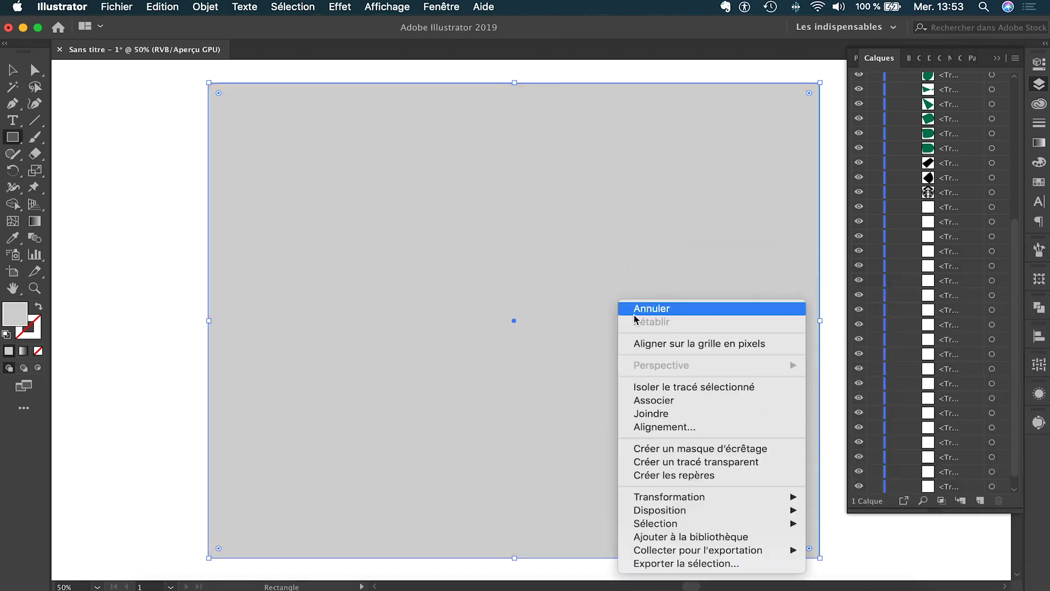
mouse_move(719, 510)
click(849, 550)
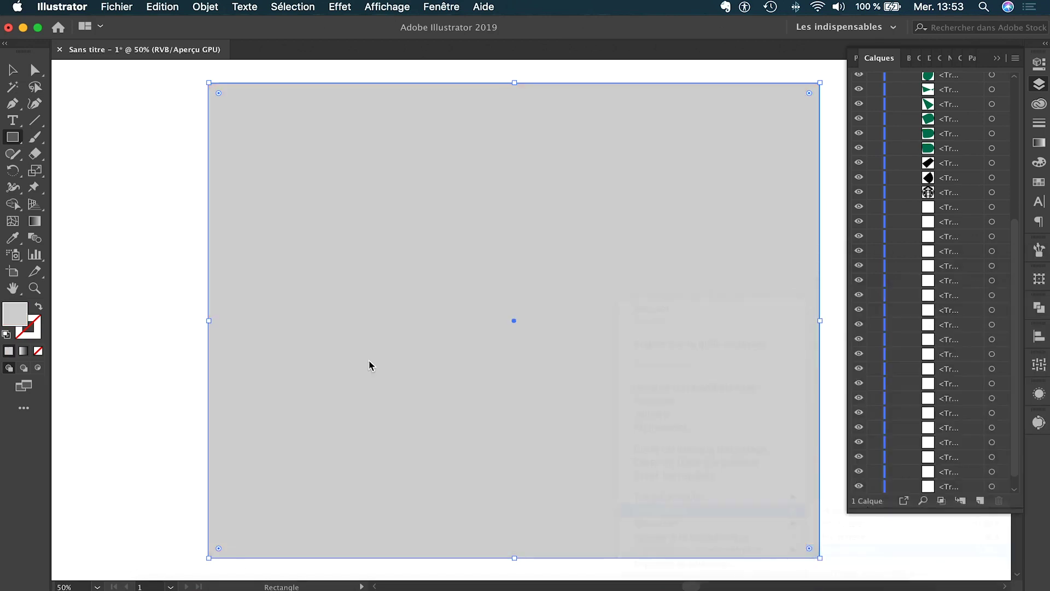
key(v)
click(143, 185)
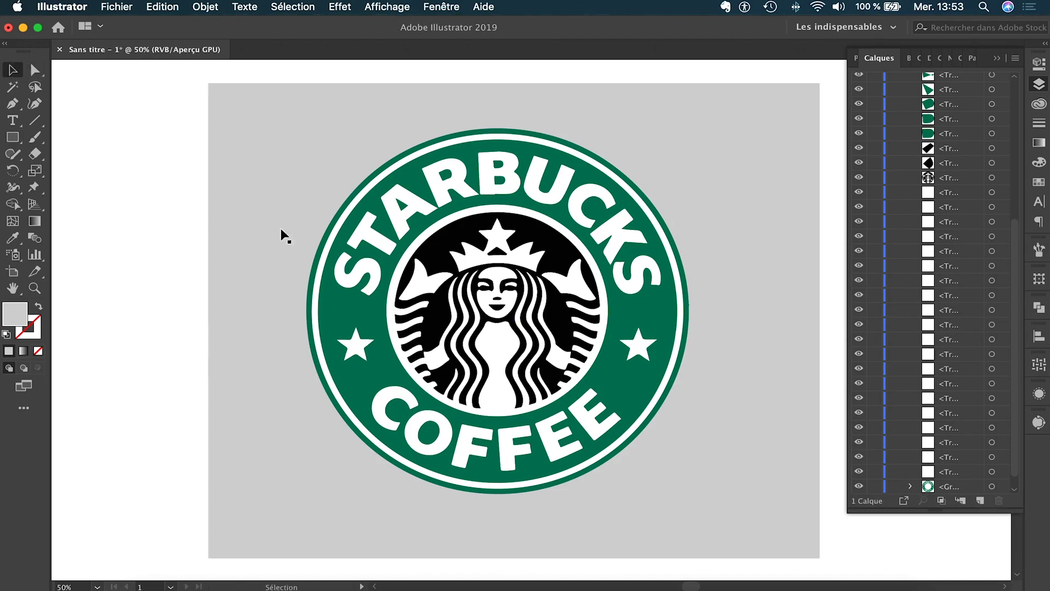
Hide the outer ring group to inspect the STARBUCKS lettering against the grey background.
click(858, 486)
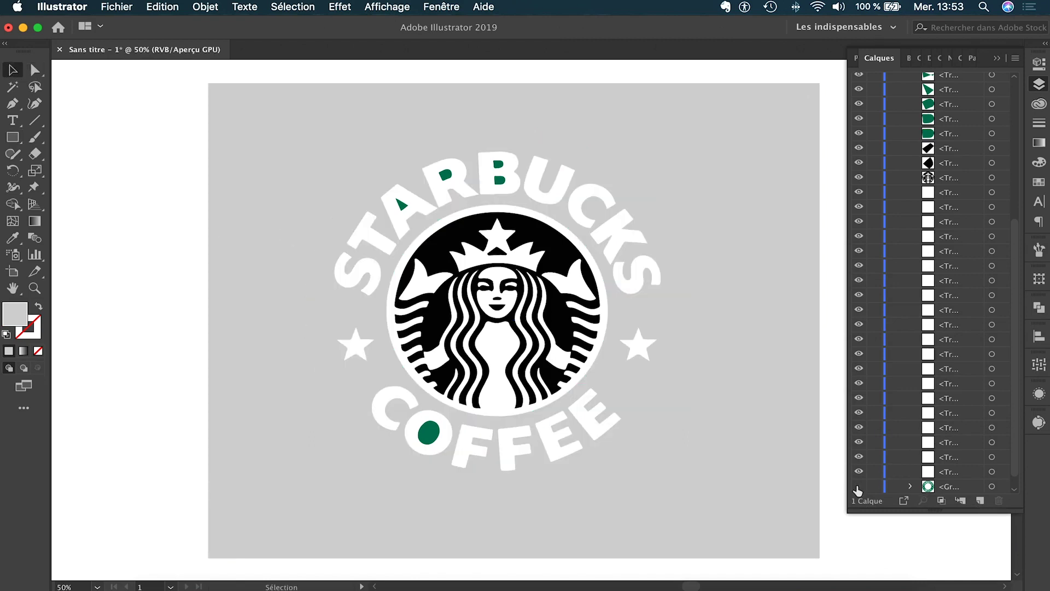
click(858, 486)
click(858, 486)
scroll(499, 173, up, 3)
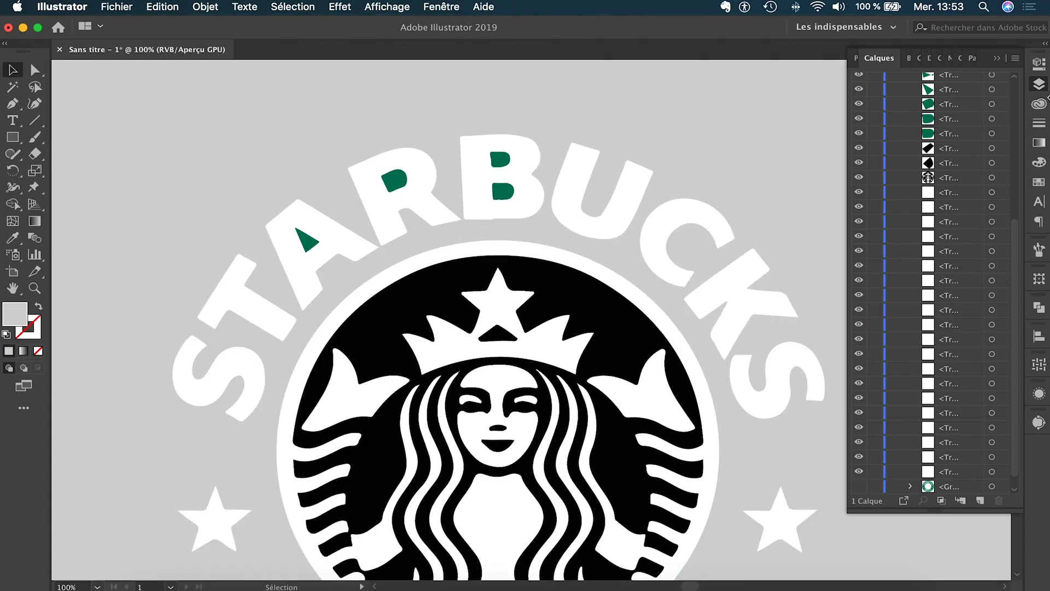
click(996, 58)
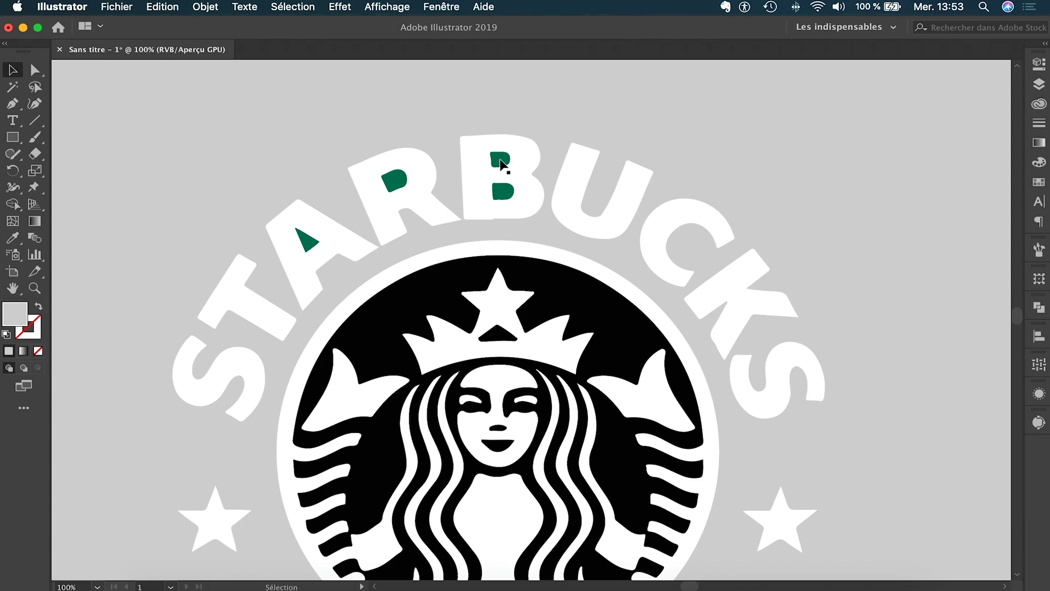
Try to cut the green counters out of the letters B, R and A in STARBUCKS with Pathfinder's Minus Front.
click(502, 164)
shift+click(525, 190)
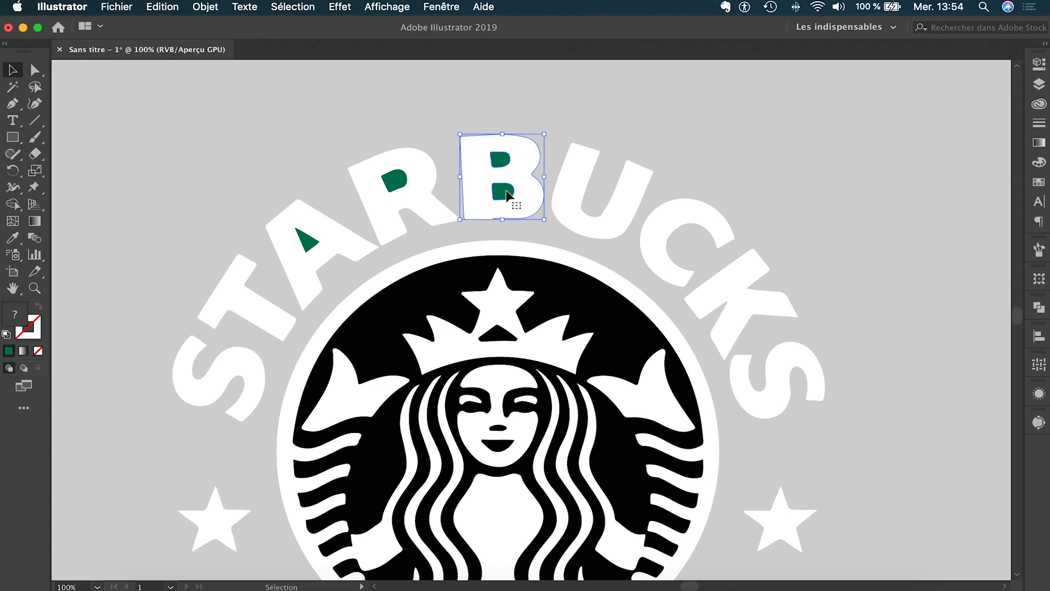
click(1038, 308)
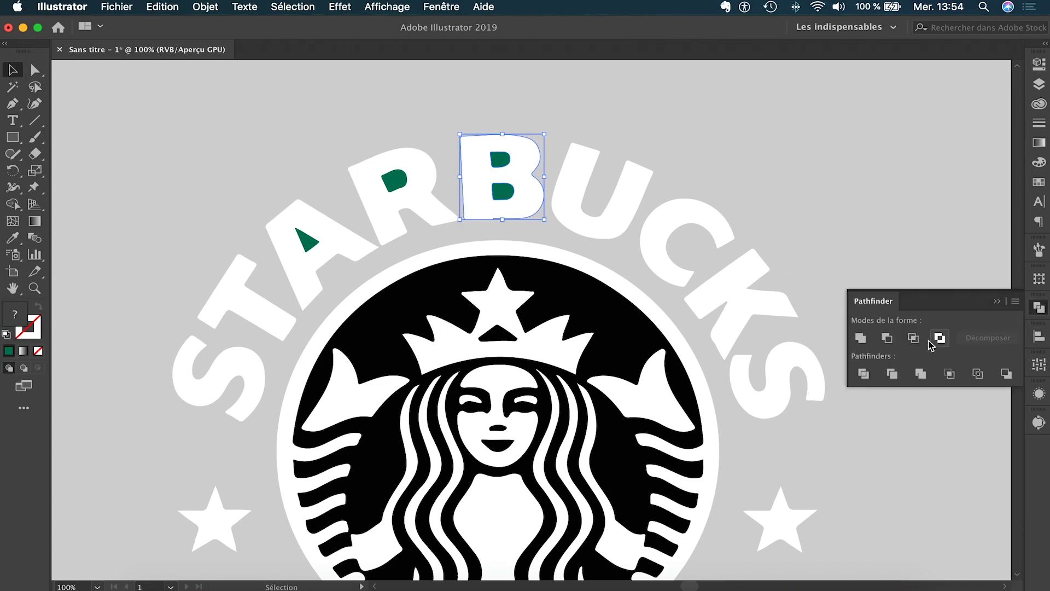
click(887, 339)
click(394, 183)
shift+click(419, 211)
click(888, 340)
click(307, 239)
shift+click(332, 243)
click(888, 338)
Try to cut the green counter out of the O in COFFEE with Pathfinder's Minus Front.
scroll(589, 284, down, 10)
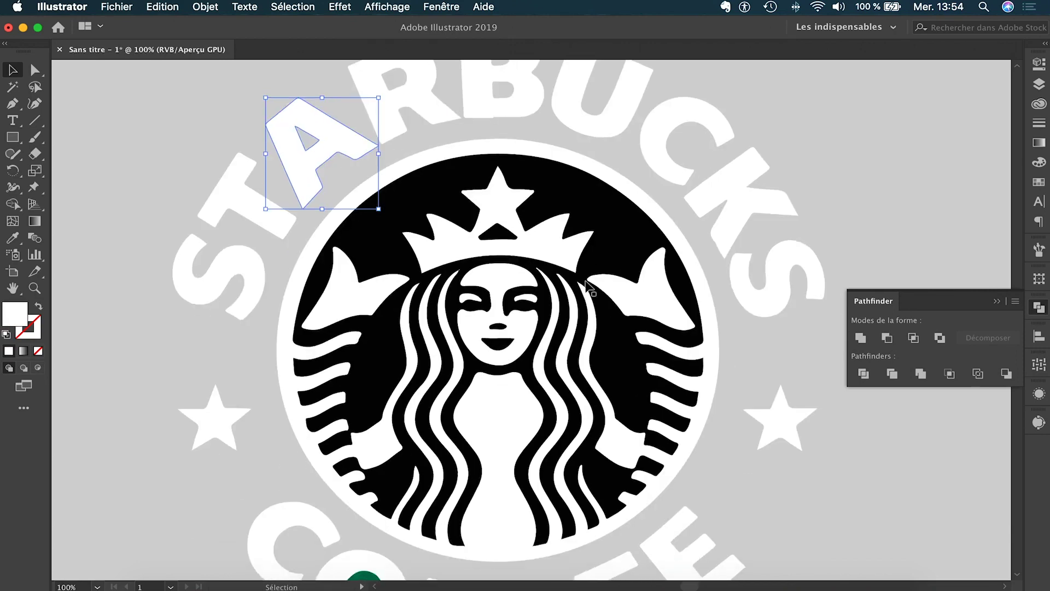
click(376, 418)
shift+click(400, 424)
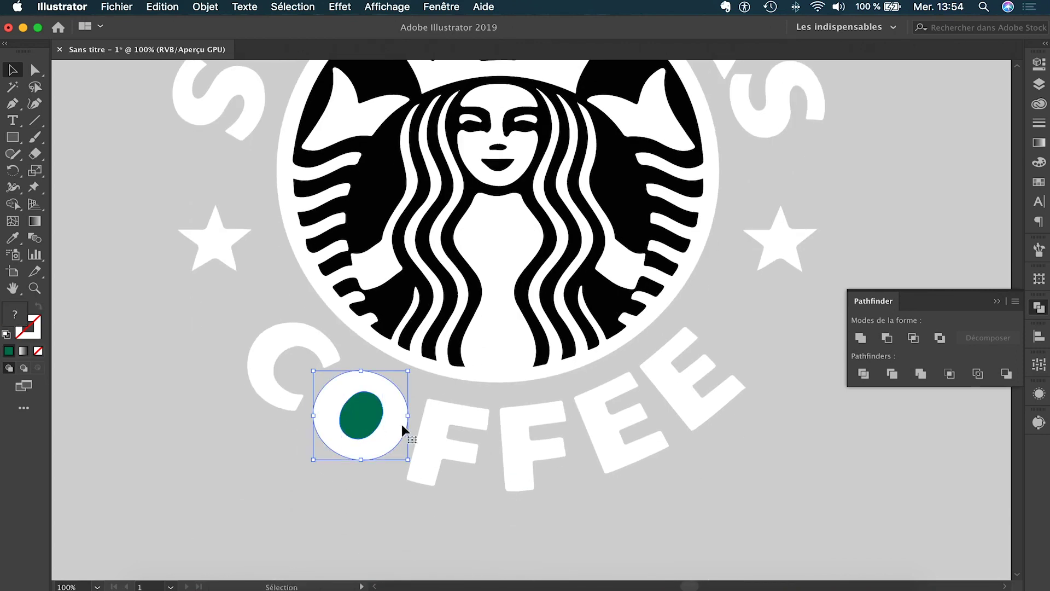
click(887, 338)
scroll(557, 353, down, 2)
click(188, 251)
scroll(187, 252, up, 2)
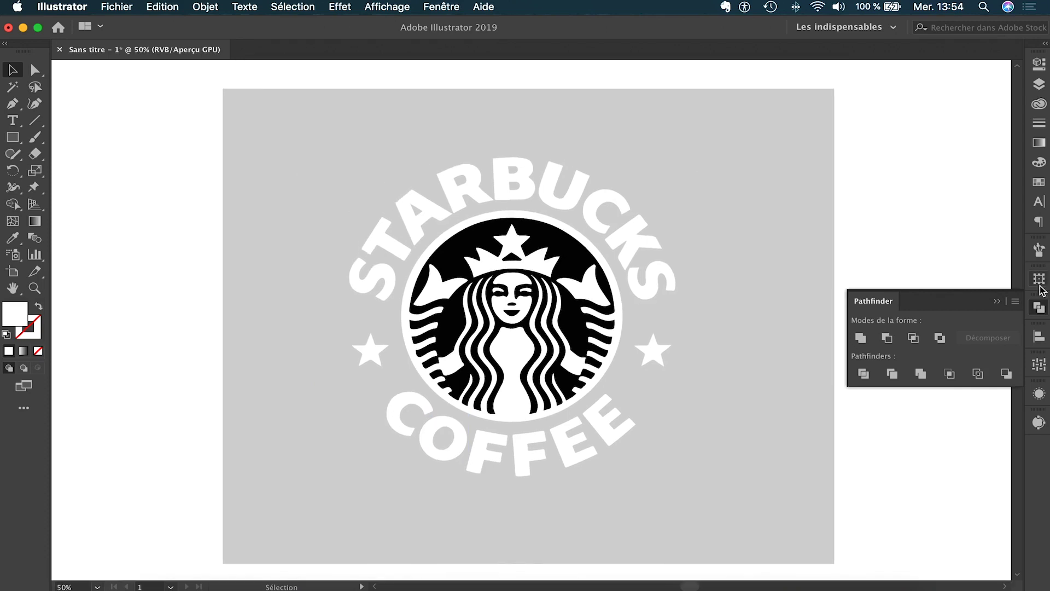
Show the outer ring group again behind the lettering.
click(995, 301)
click(1038, 64)
click(1038, 84)
scroll(929, 307, down, 5)
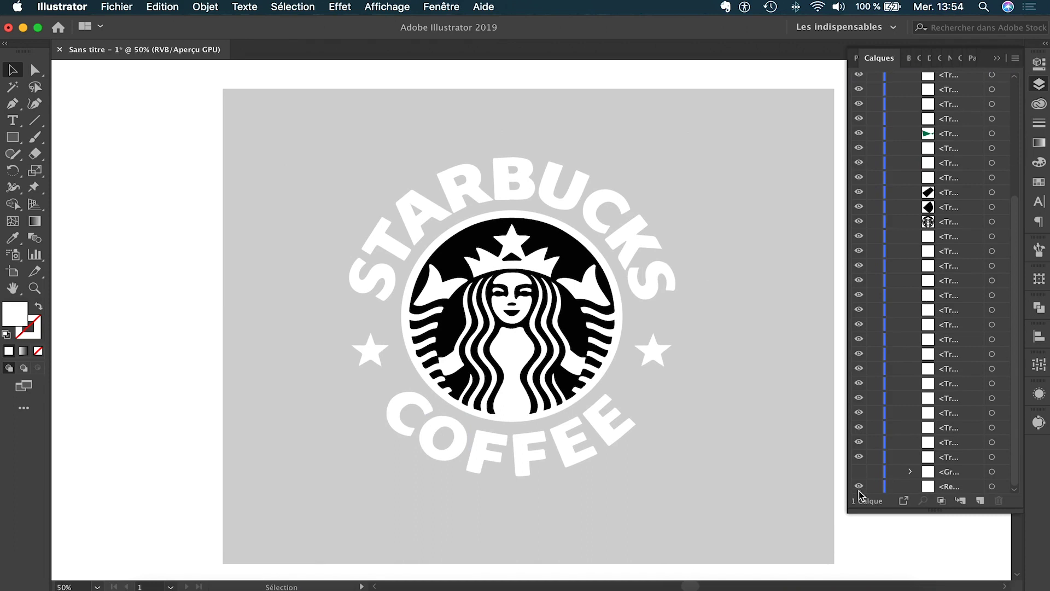
click(859, 471)
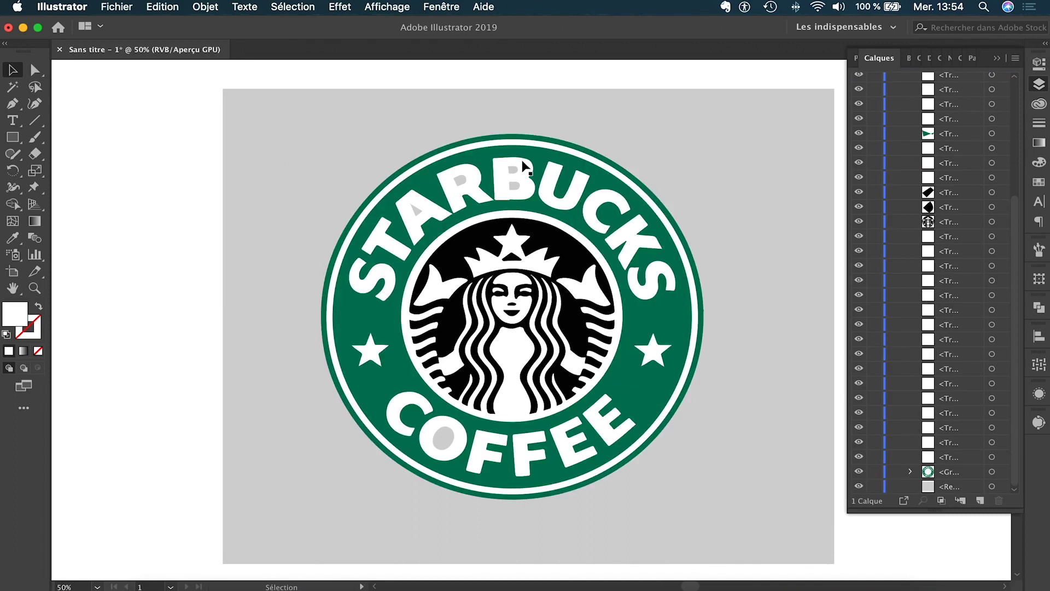
Move the grey background behind the logo and select the B to inspect the cut-out letter counters.
click(512, 173)
drag(513, 169, 751, 121)
click(661, 321)
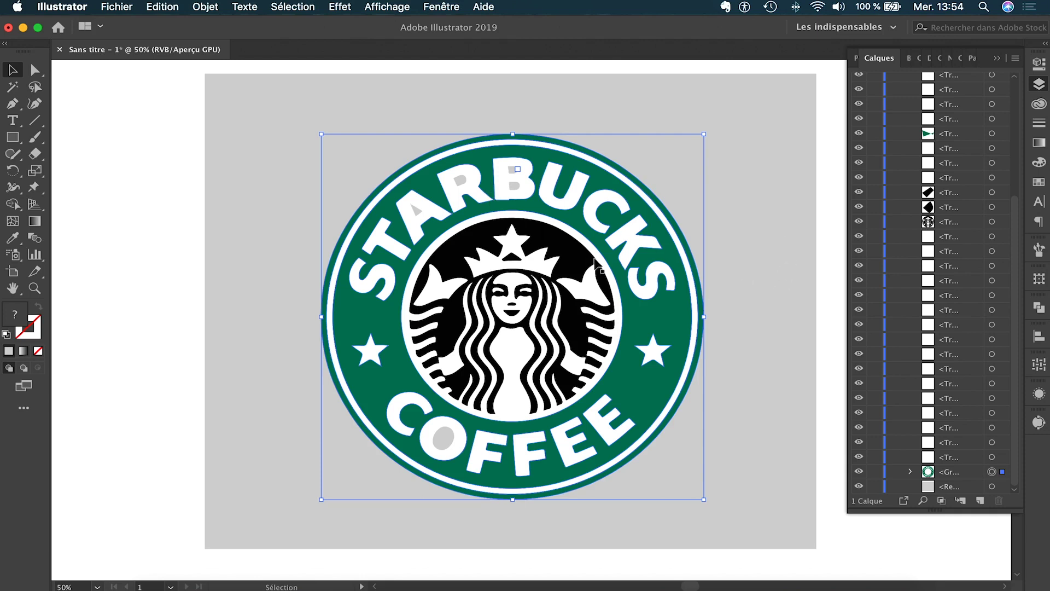
double_click(514, 190)
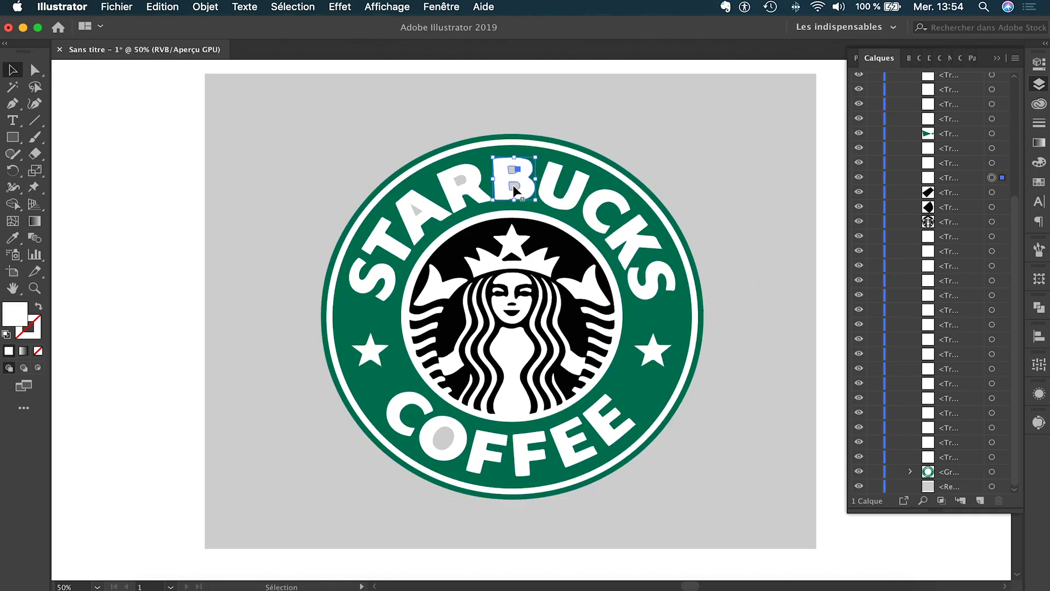
Undo the background moves and the counter cut-outs in the letters.
key(super+z)
key(super+z)
key(super+z)
key(super+z)
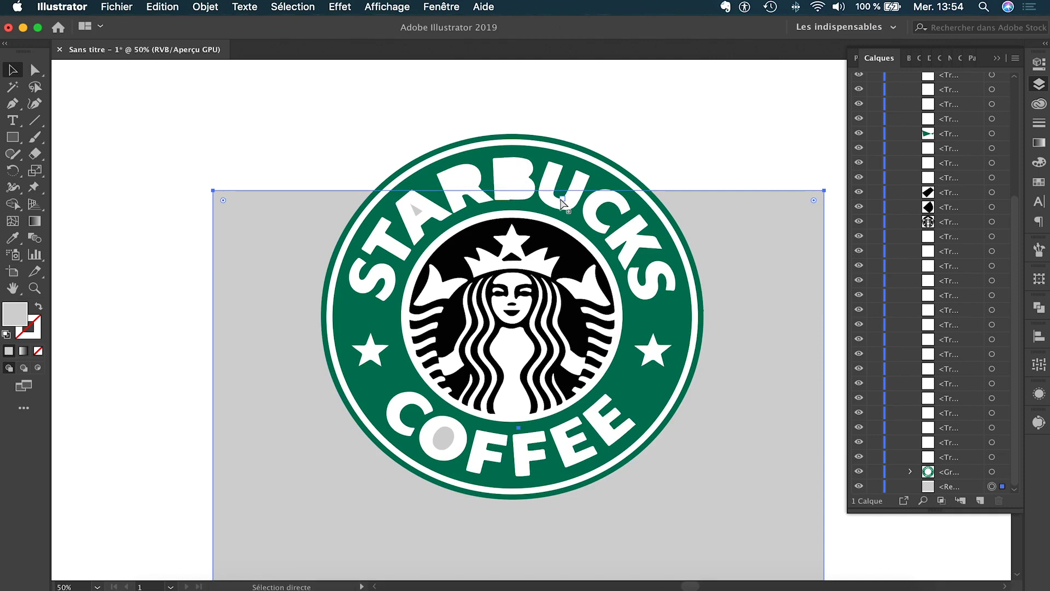
key(super+z)
key(super+z)
key(super+z)
key(super+z)
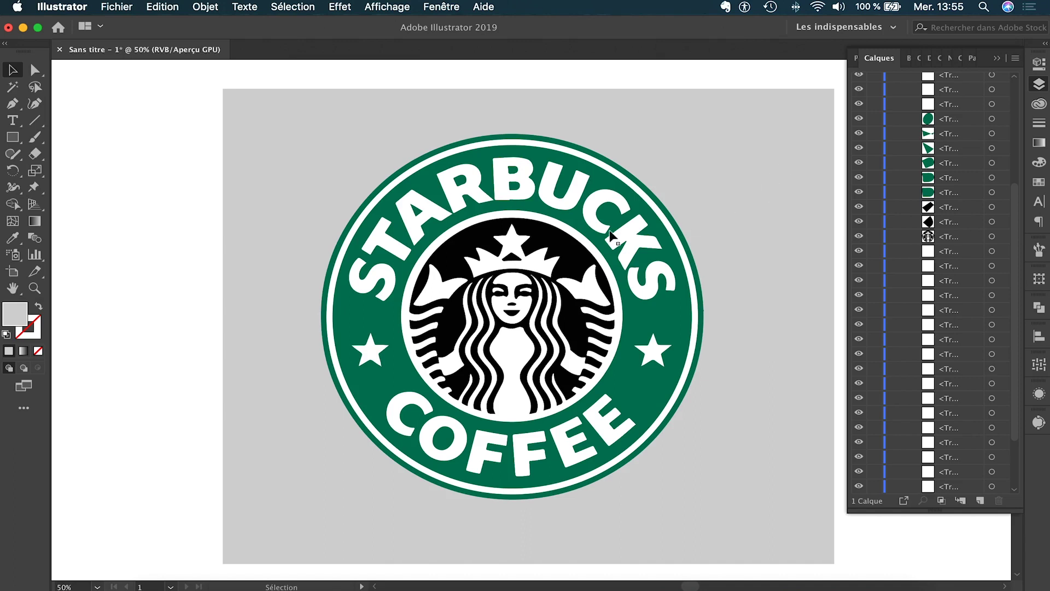
Switch the outer ring group and the path above it off and on to check which parts they contain.
scroll(907, 328, down, 3)
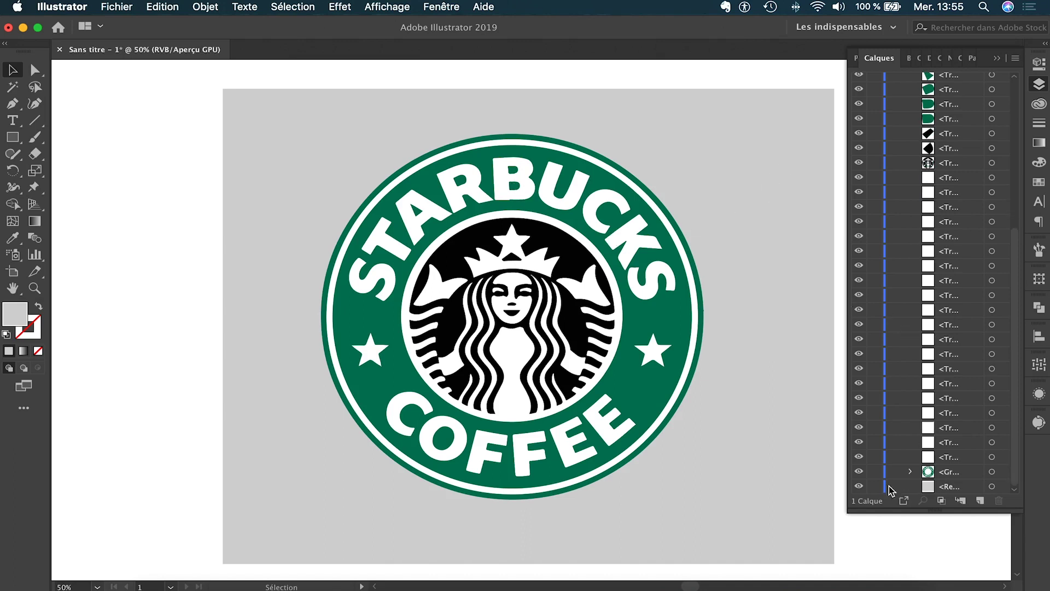
click(858, 472)
click(859, 471)
scroll(222, 227, right, 3)
scroll(222, 227, down, 1)
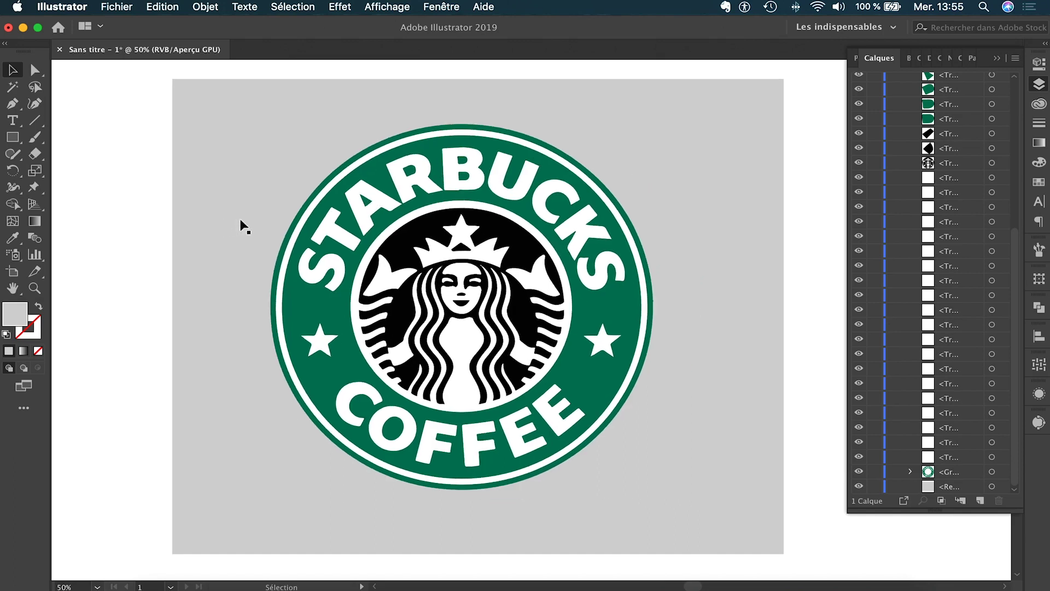
click(859, 473)
click(859, 473)
click(859, 457)
click(859, 457)
Select only the central siren emblem's shapes, excluding the background, ring, letters and stars, and group them.
click(389, 231)
drag(766, 222, 366, 407)
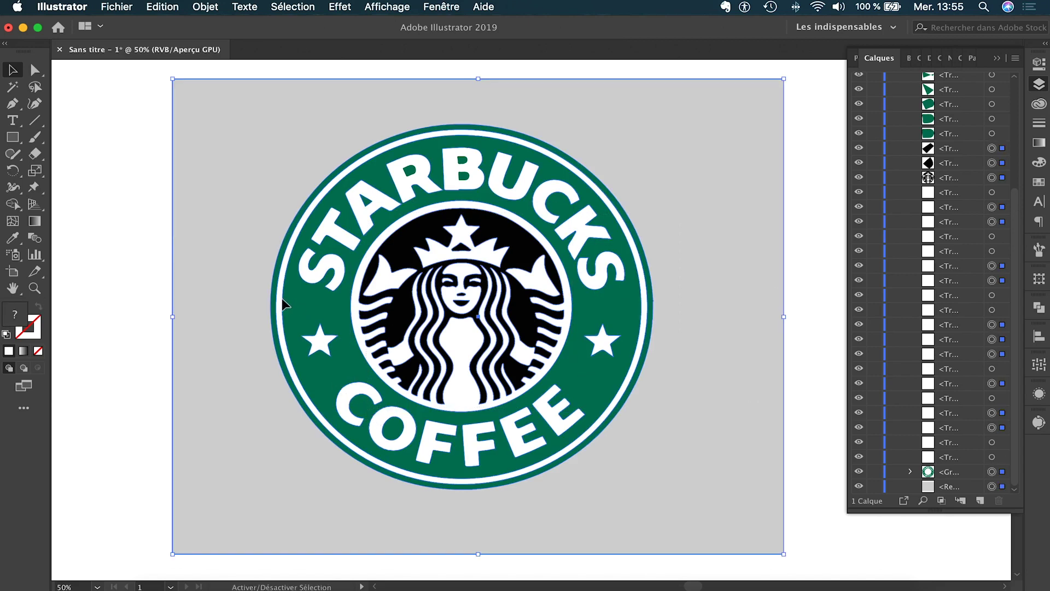
shift+click(246, 260)
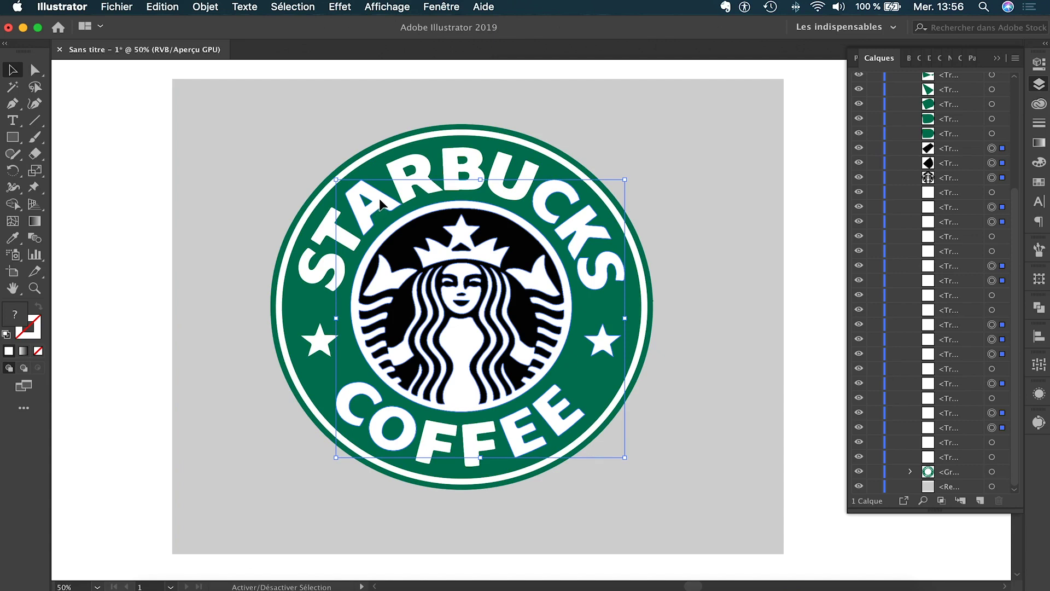
shift+click(559, 193)
shift+click(600, 343)
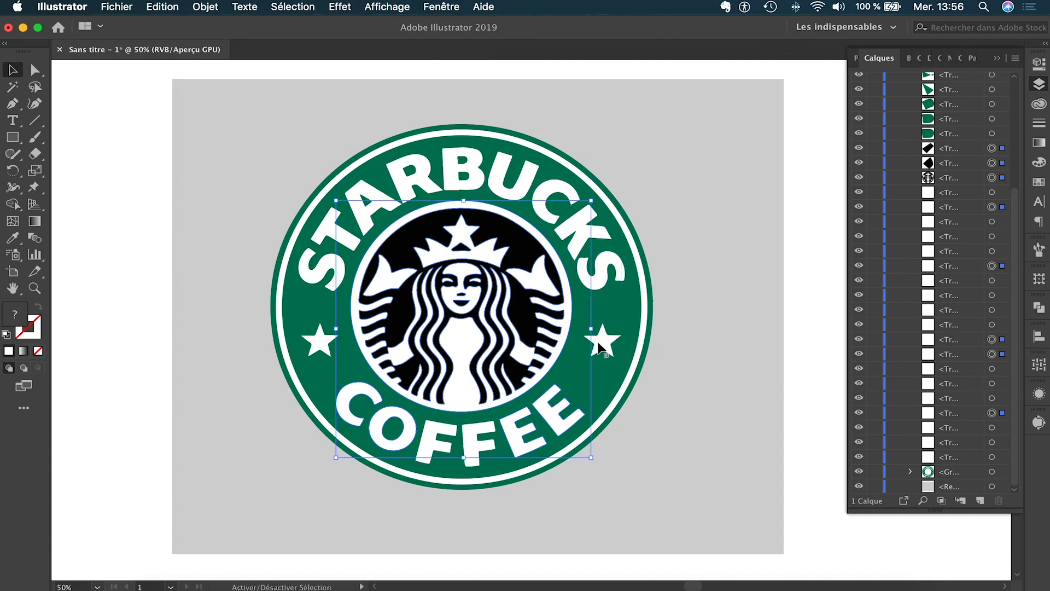
shift+click(347, 419)
shift+click(522, 446)
key(a)
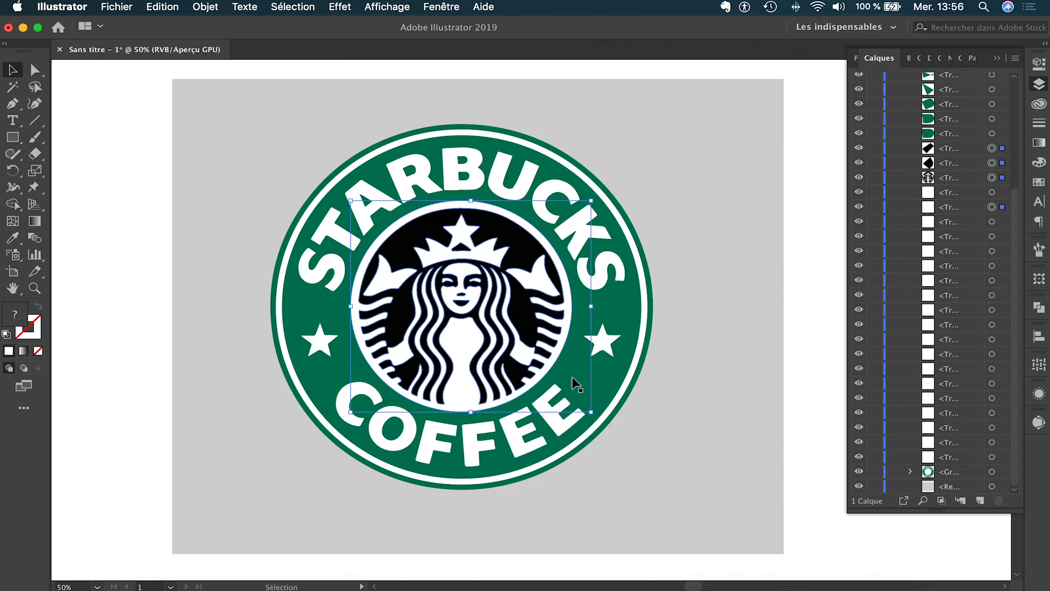
key(v)
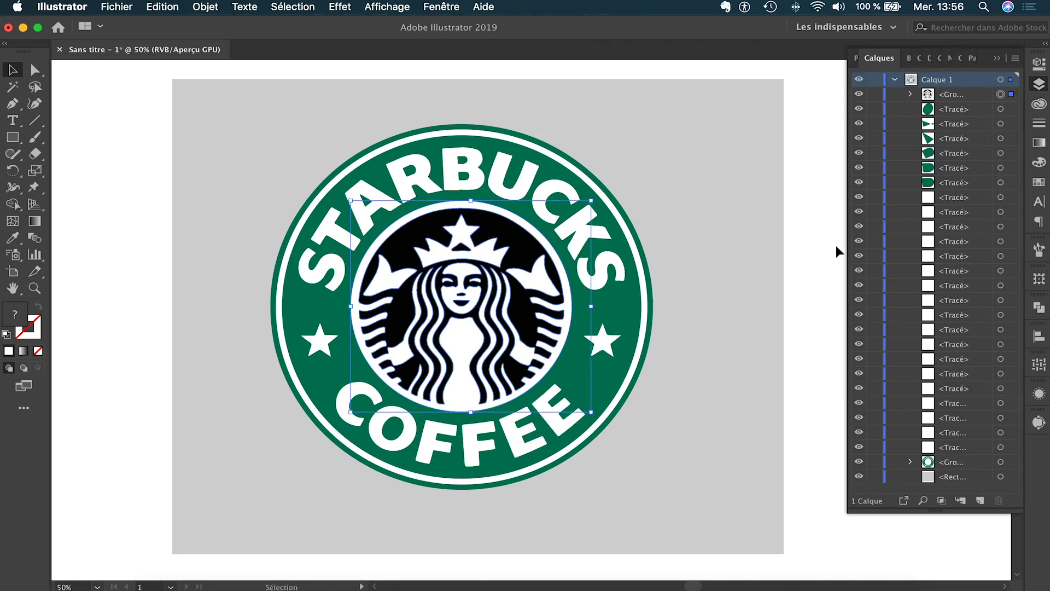
Check the new siren emblem group by switching its visibility, leaving the group hidden.
click(859, 96)
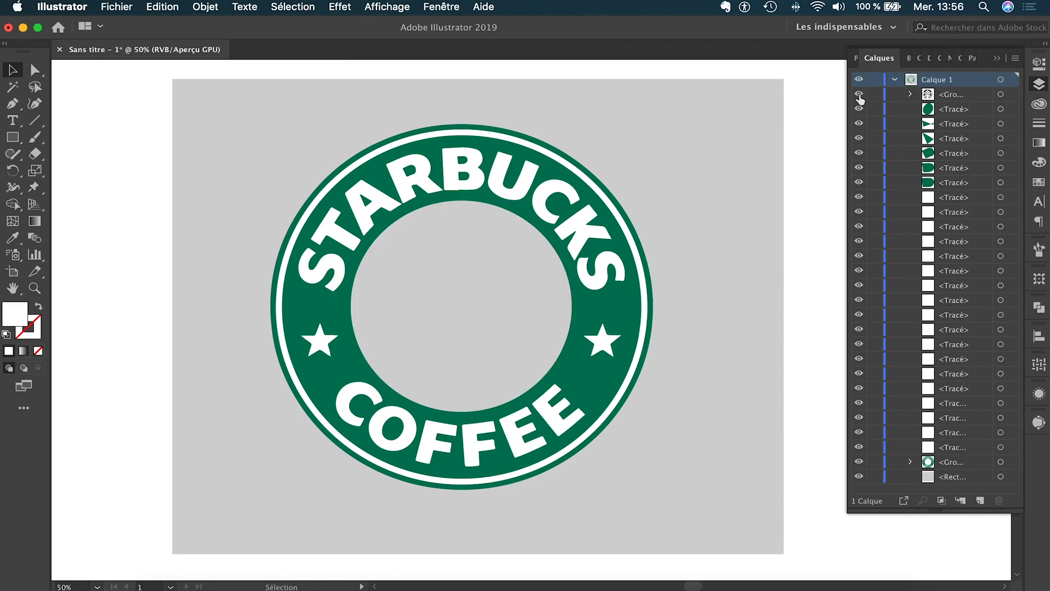
click(859, 95)
click(859, 96)
Draw a white ellipse over the logo's empty centre and enlarge it to almost fill the outer green ring.
click(521, 217)
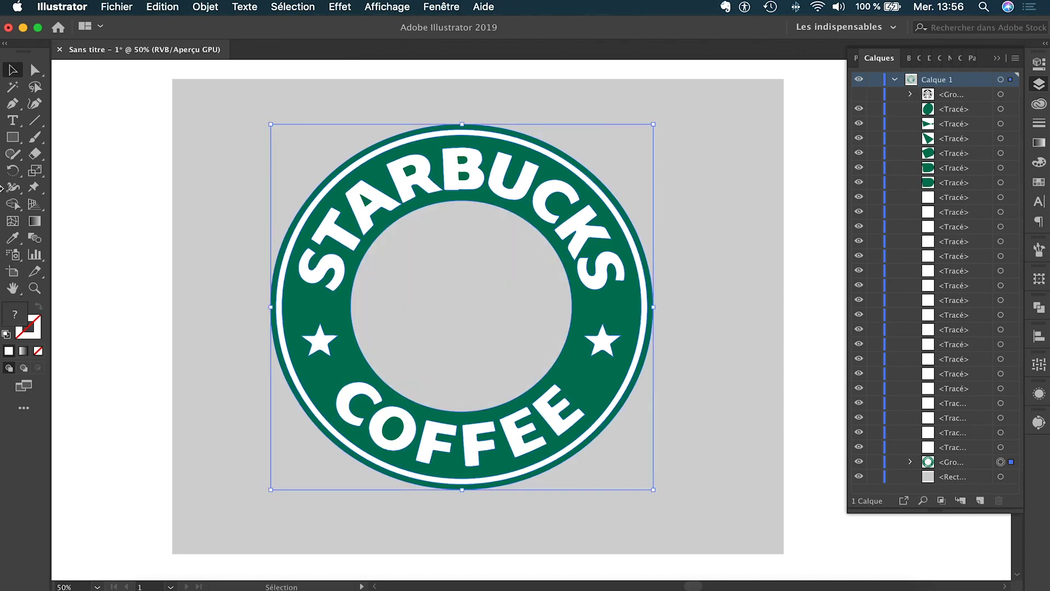
drag(13, 137, 61, 171)
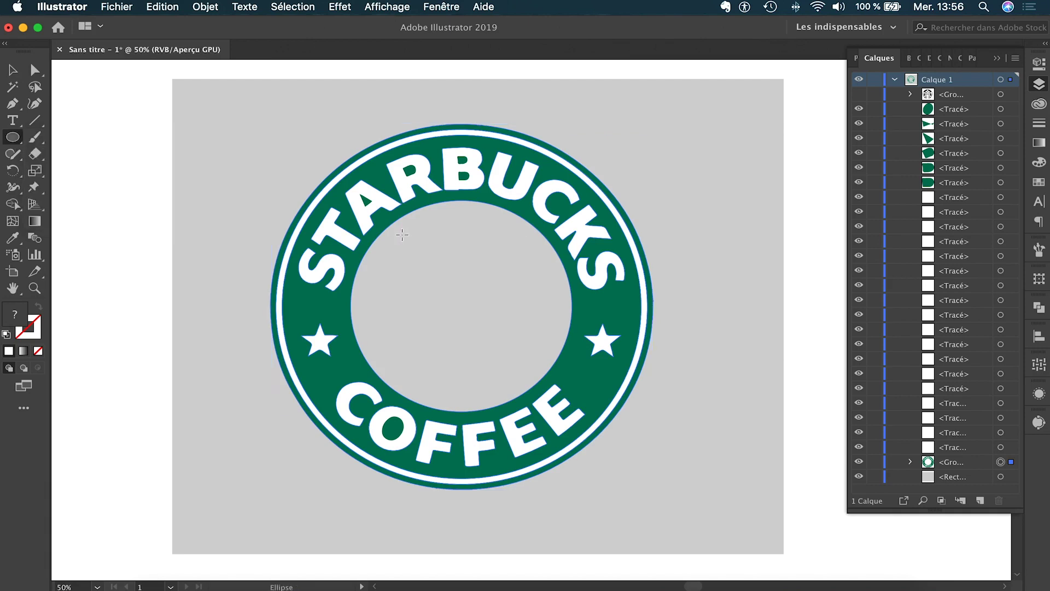
drag(347, 201, 574, 382)
key(v)
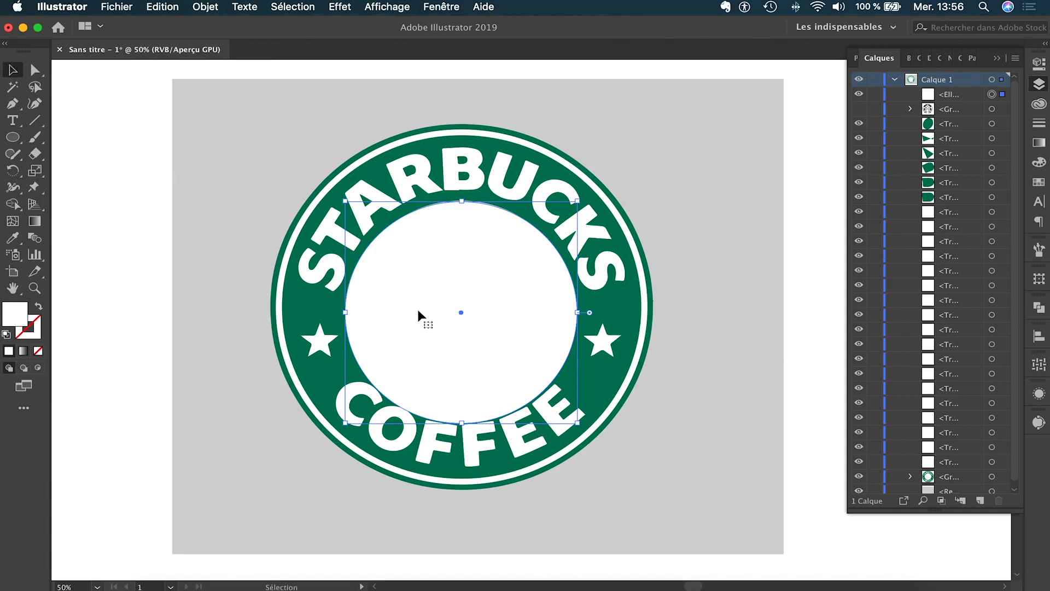
drag(418, 311, 417, 251)
drag(460, 360, 465, 474)
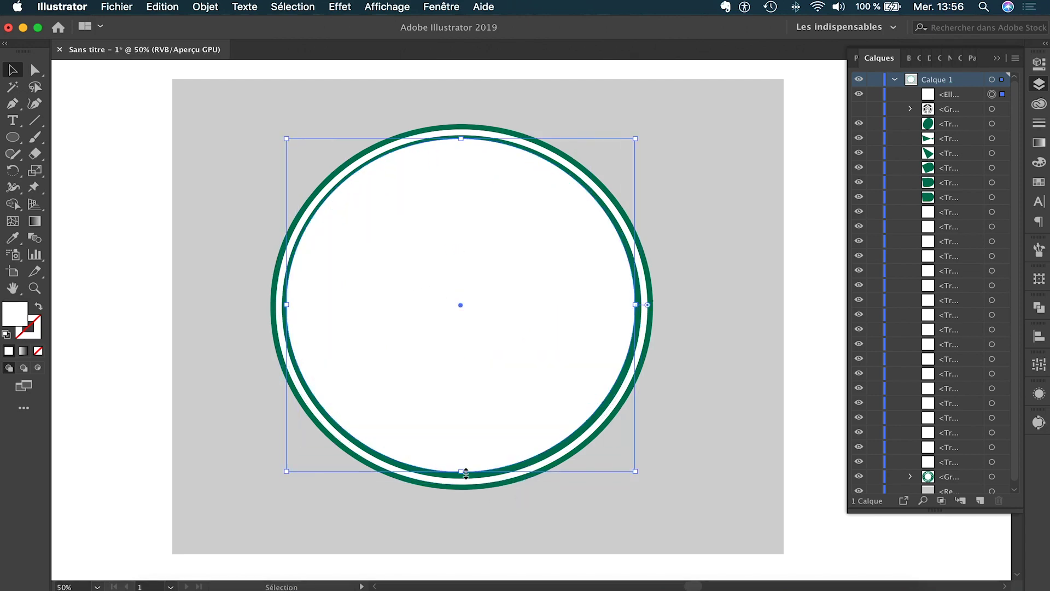
Send the white ellipse to the back, and bring it forward one level above the grey rectangle.
right_click(488, 311)
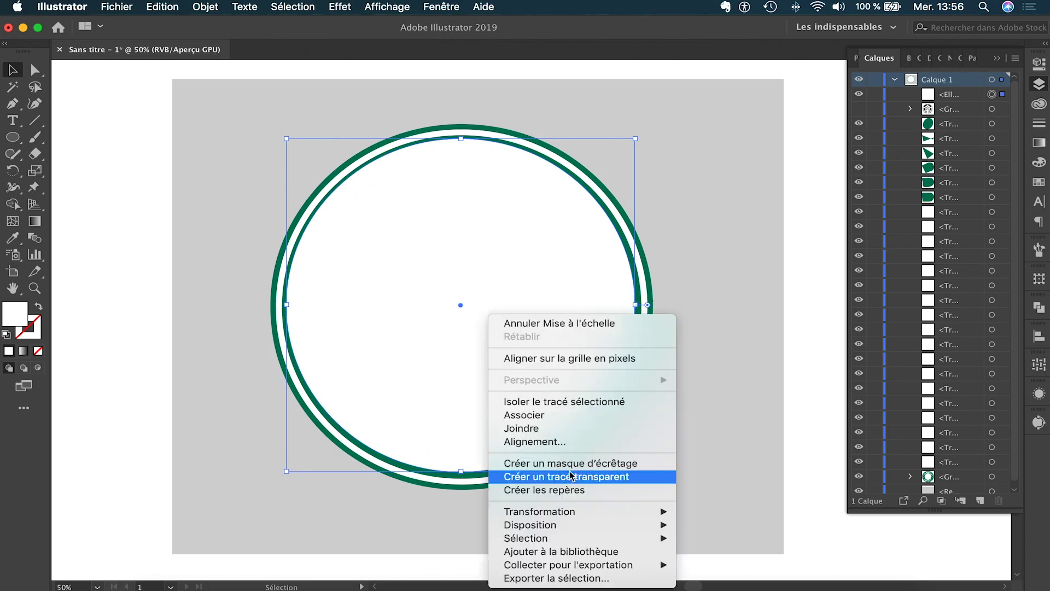
mouse_move(574, 525)
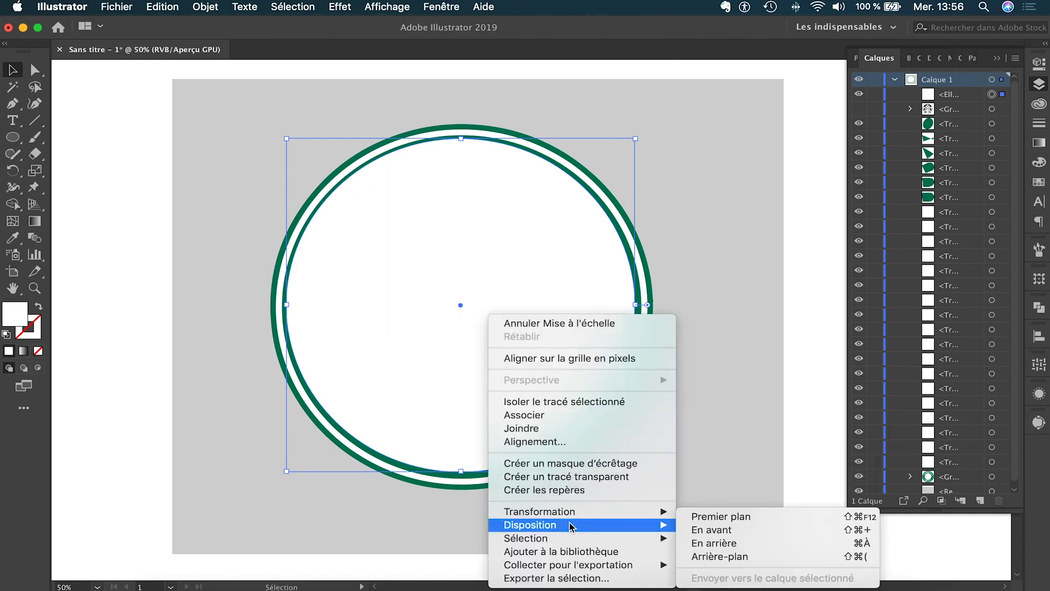
click(720, 558)
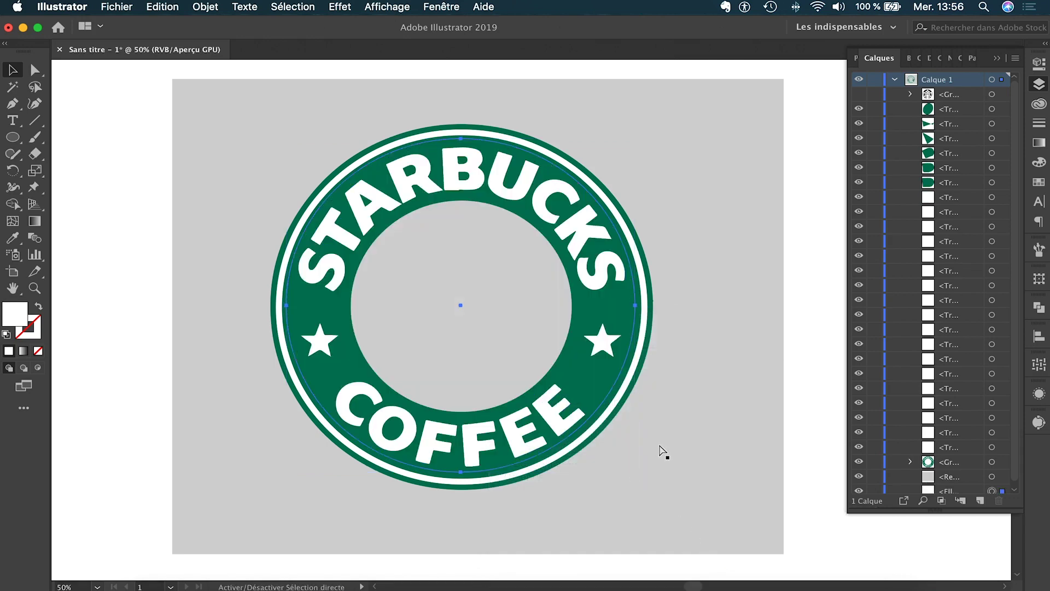
key(super+bracketright)
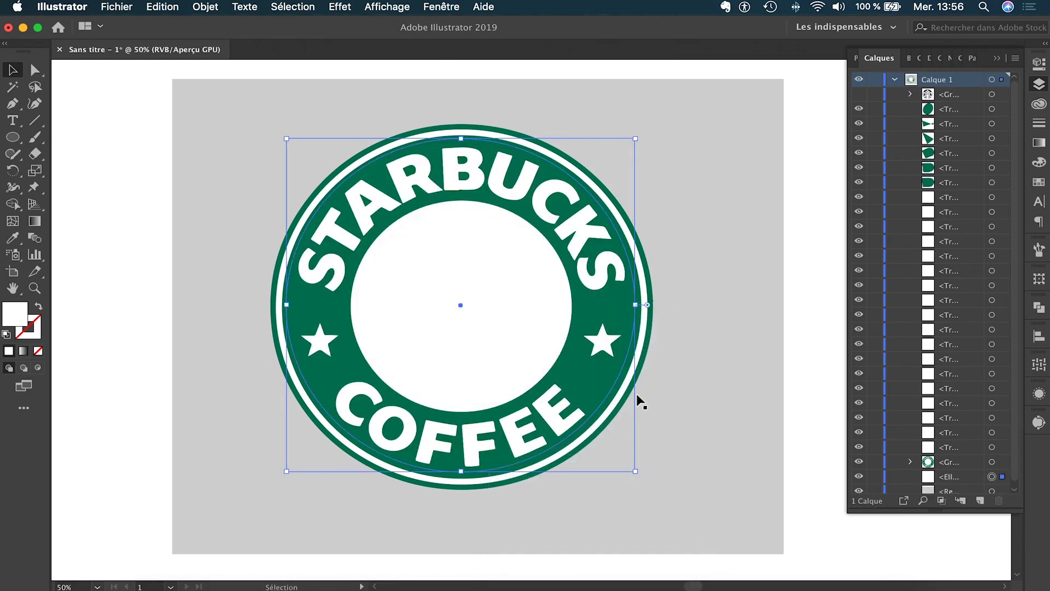
Fill the backing ellipse with the green sampled from the logo's ring.
key(i)
click(591, 375)
click(12, 69)
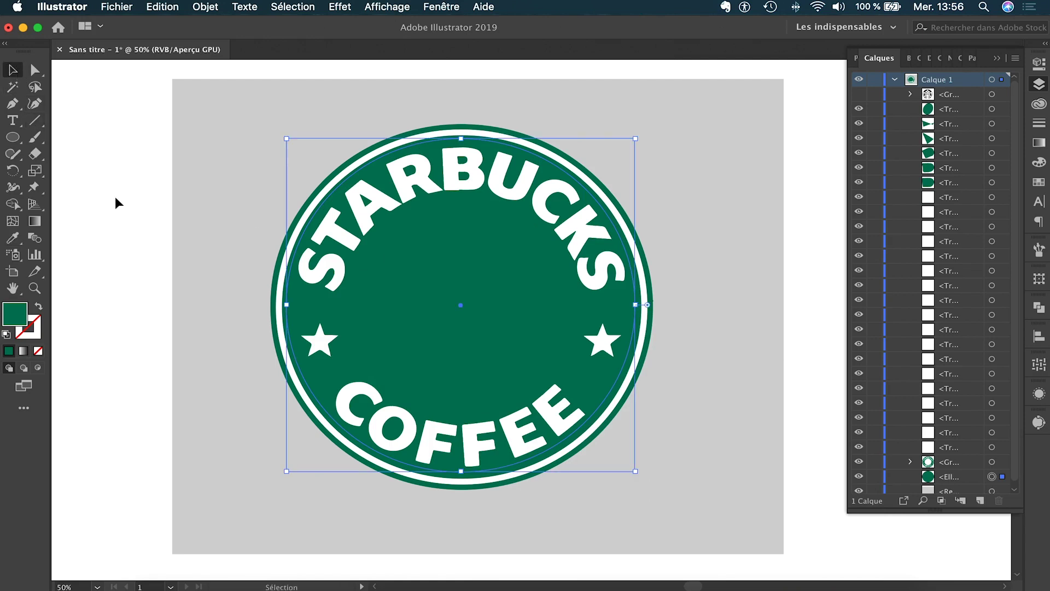
Move the green ellipse into the group that holds the outer ring shapes.
scroll(929, 350, down, 1)
drag(949, 460, 915, 465)
click(911, 462)
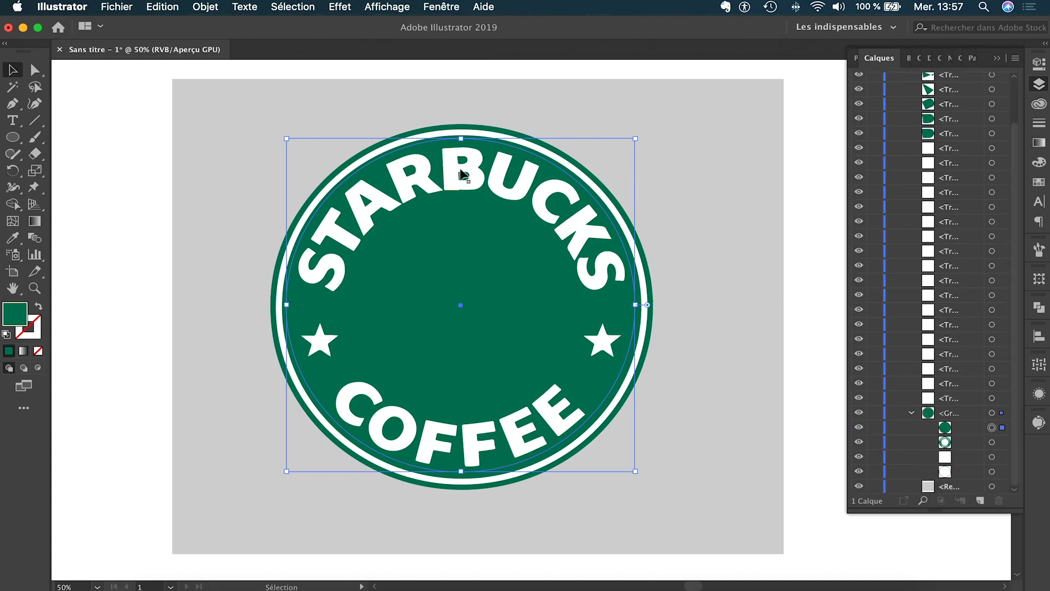
click(912, 414)
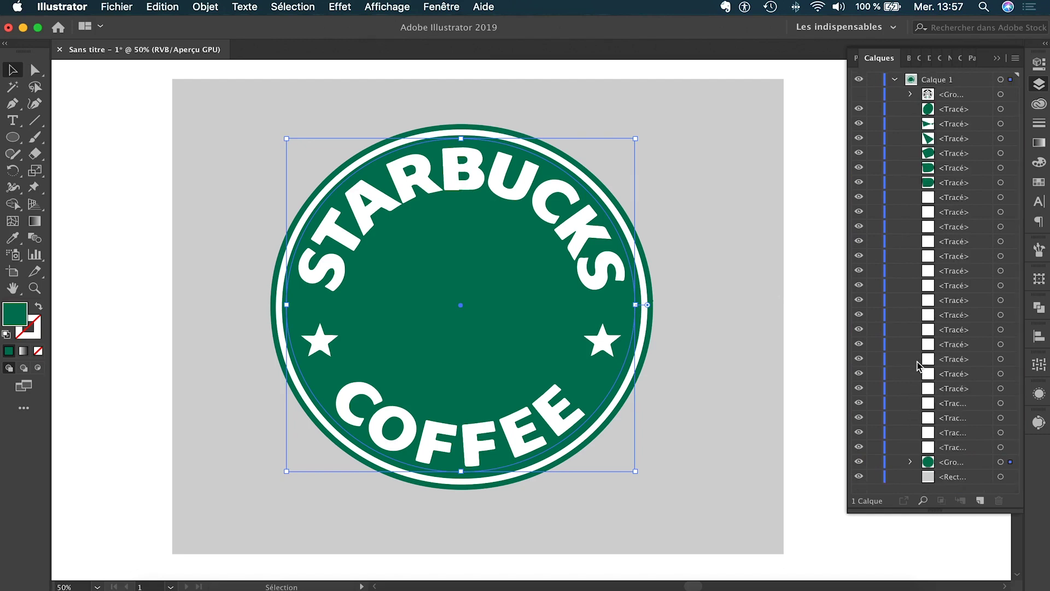
Check the siren emblem over the solid green disc by switching its group's visibility, leaving the emblem hidden.
click(859, 94)
click(859, 94)
click(162, 187)
click(860, 95)
click(859, 95)
click(860, 96)
click(860, 96)
click(860, 96)
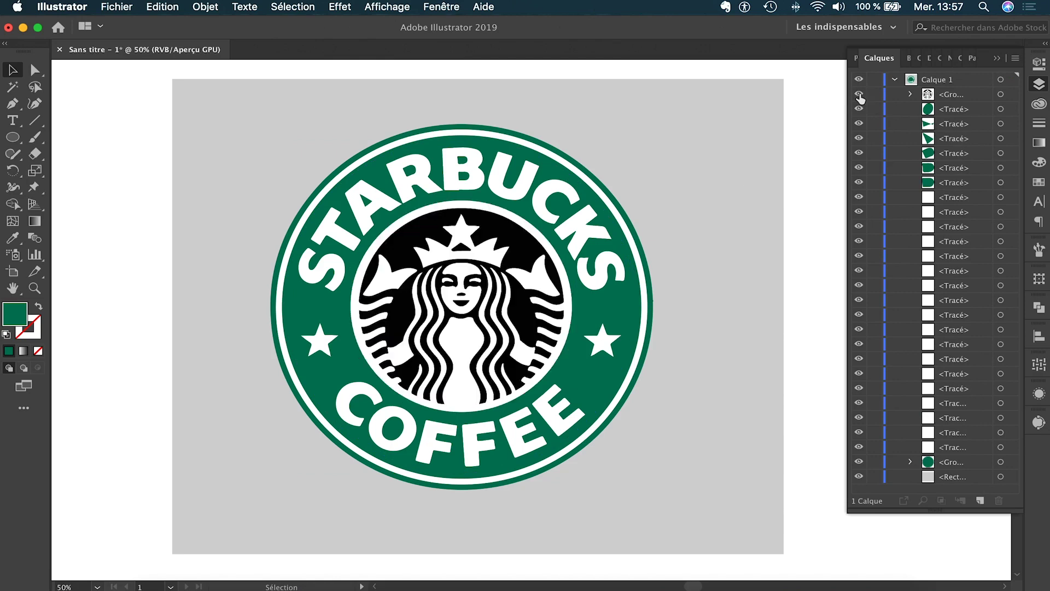
click(860, 95)
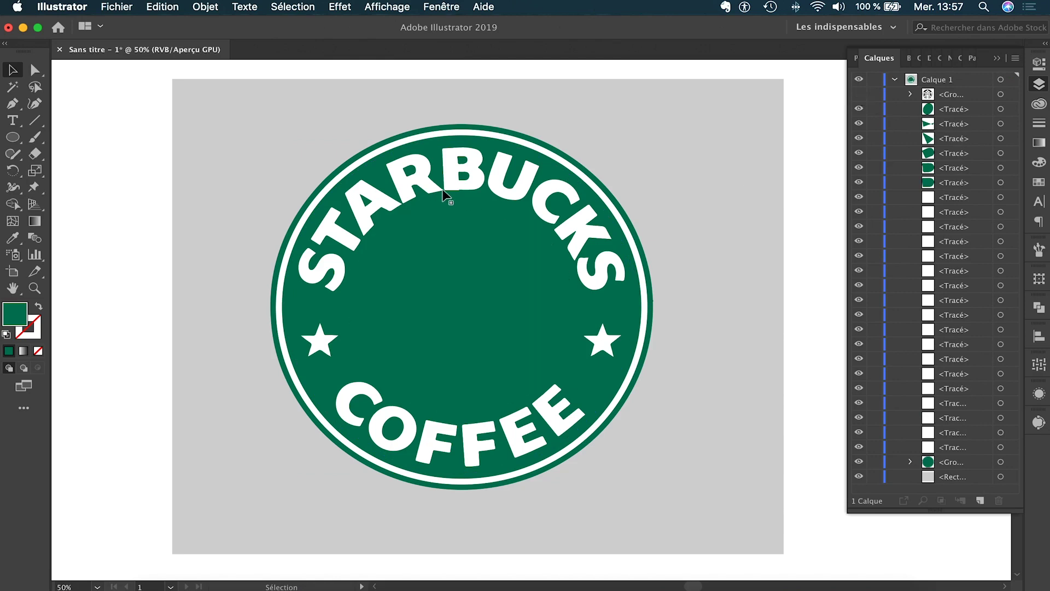
Cut the two green inner shapes out of the white letter B in STARBUCKS with Pathfinder Minus Front.
scroll(427, 177, up, 1)
scroll(469, 189, up, 1)
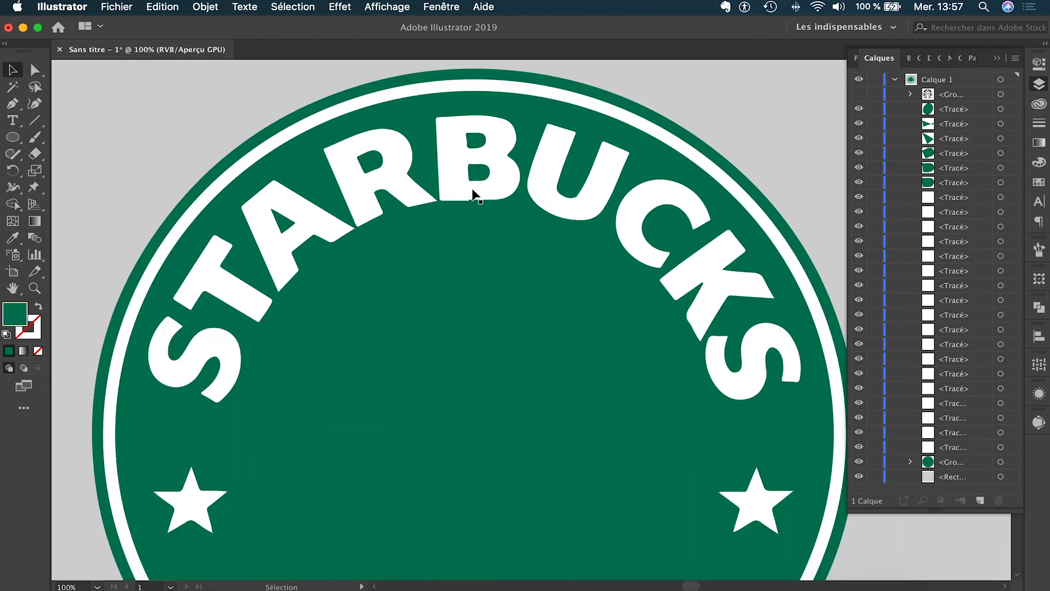
click(481, 192)
click(478, 173)
shift+click(475, 142)
shift+click(503, 182)
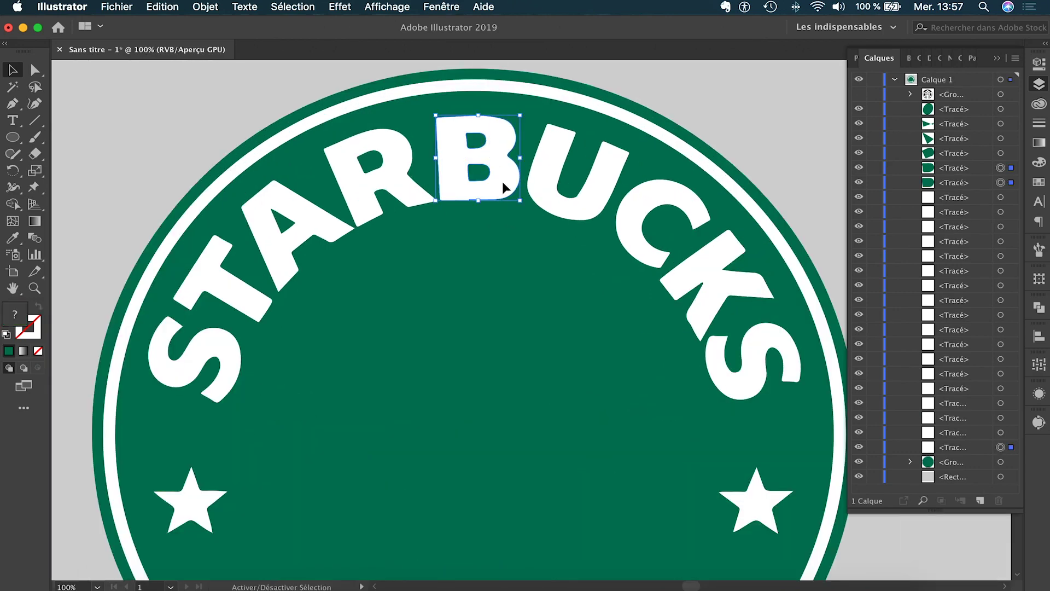
click(1037, 309)
click(886, 338)
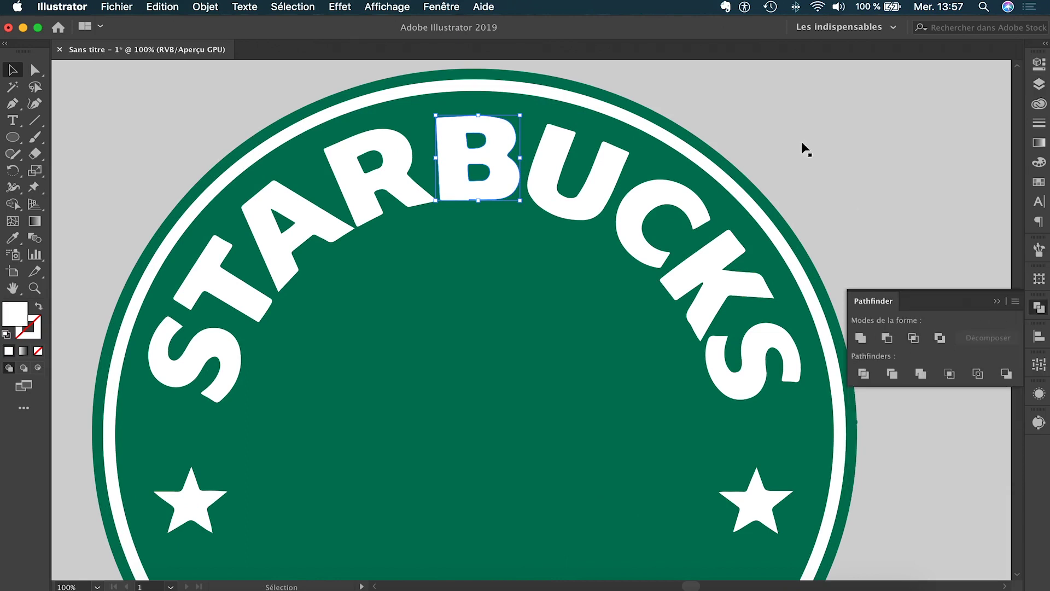
Subtract the green inner shapes from the letters R and A in STARBUCKS with Minus Front.
click(372, 162)
shift+click(407, 198)
click(886, 337)
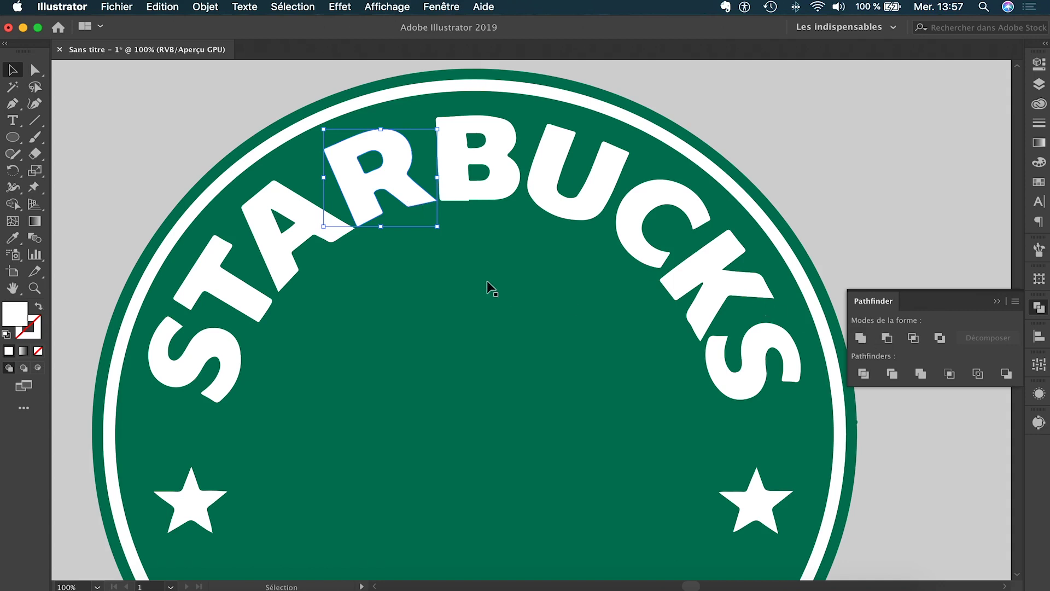
click(293, 225)
shift+click(318, 232)
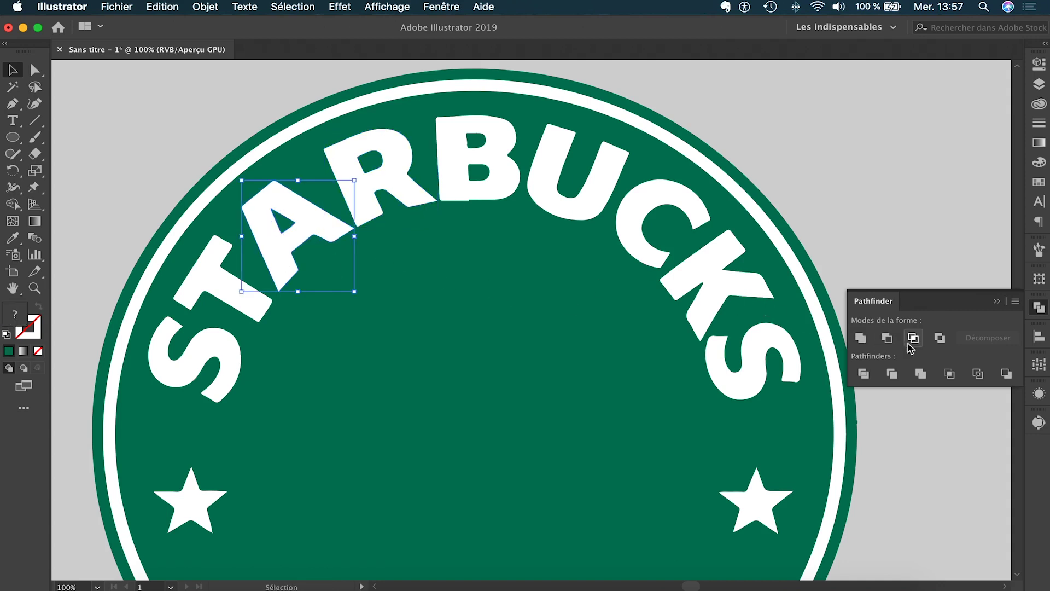
click(886, 337)
Subtract the green inner shape from the letter O in COFFEE with Minus Front and deselect it.
scroll(459, 234, down, 10)
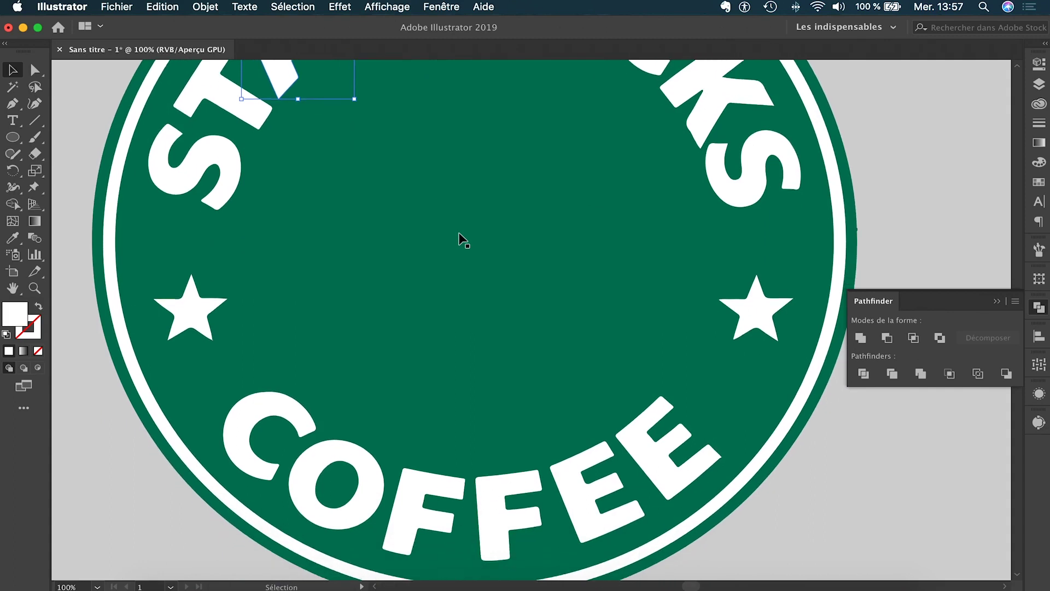
click(336, 383)
shift+click(373, 398)
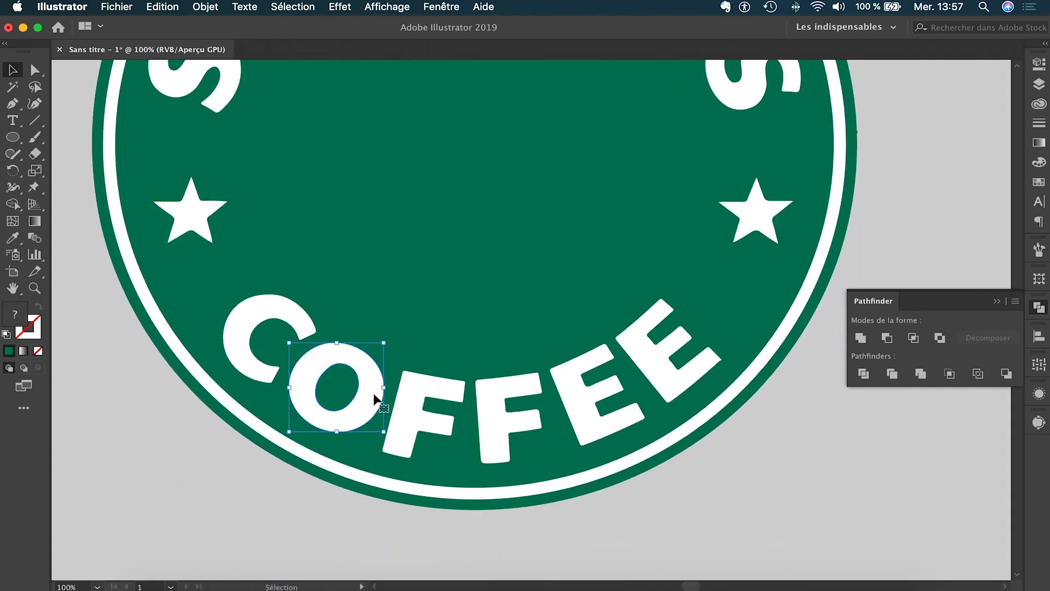
click(886, 338)
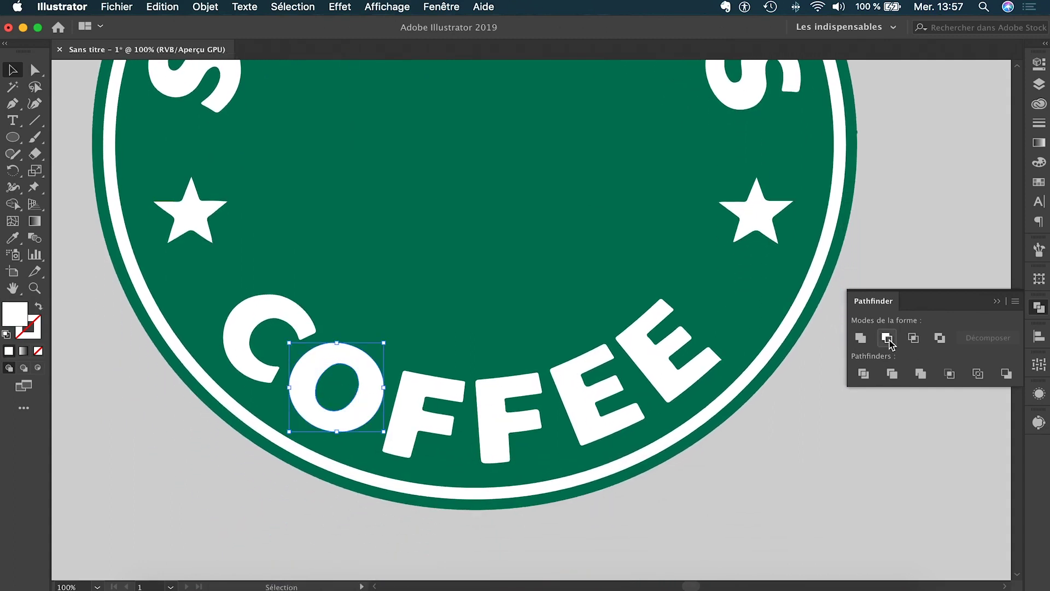
key(super+minus)
key(super+minus)
click(180, 261)
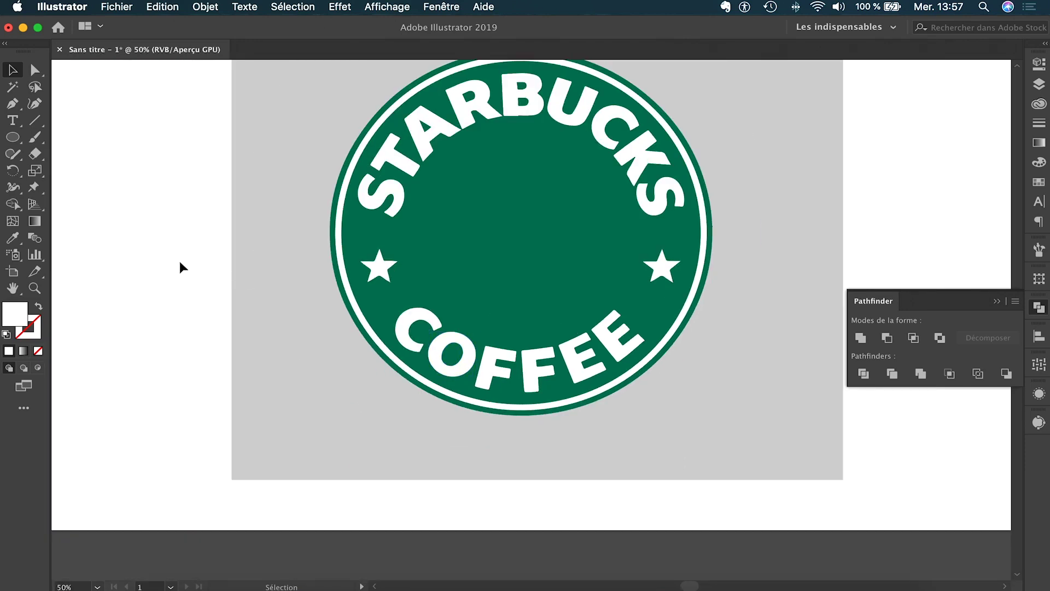
scroll(181, 261, up, 3)
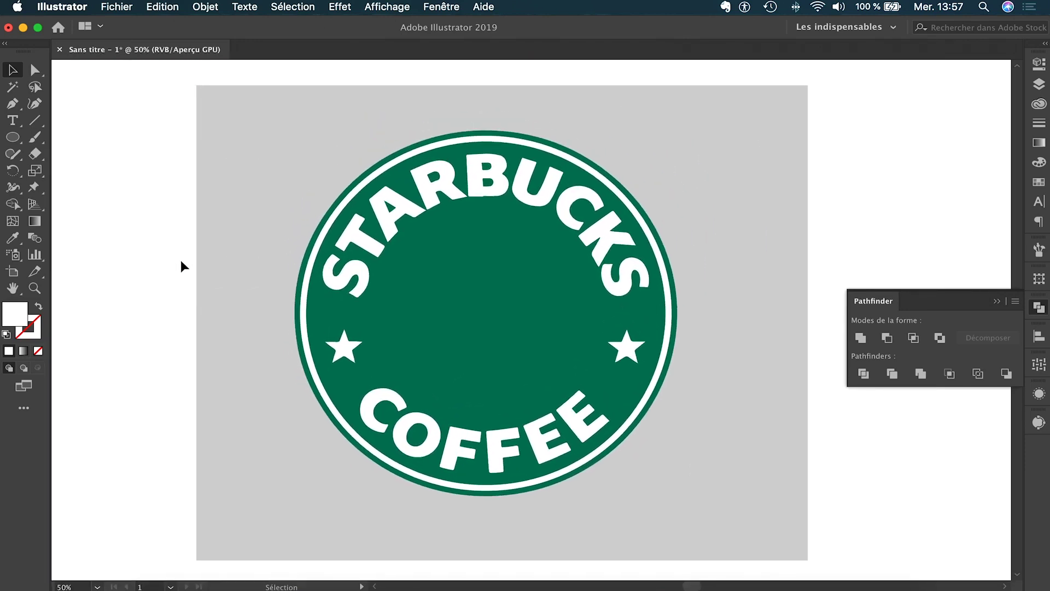
scroll(703, 306, down, 1)
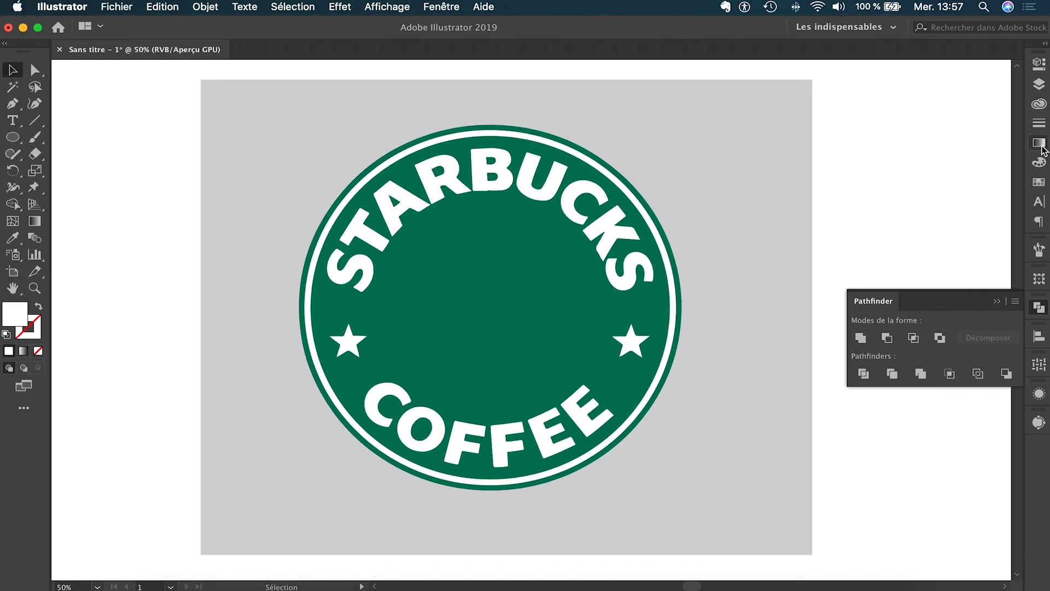
Hide the green circle and ring group so that only the letters and stars remain on the grey rectangle.
click(1039, 83)
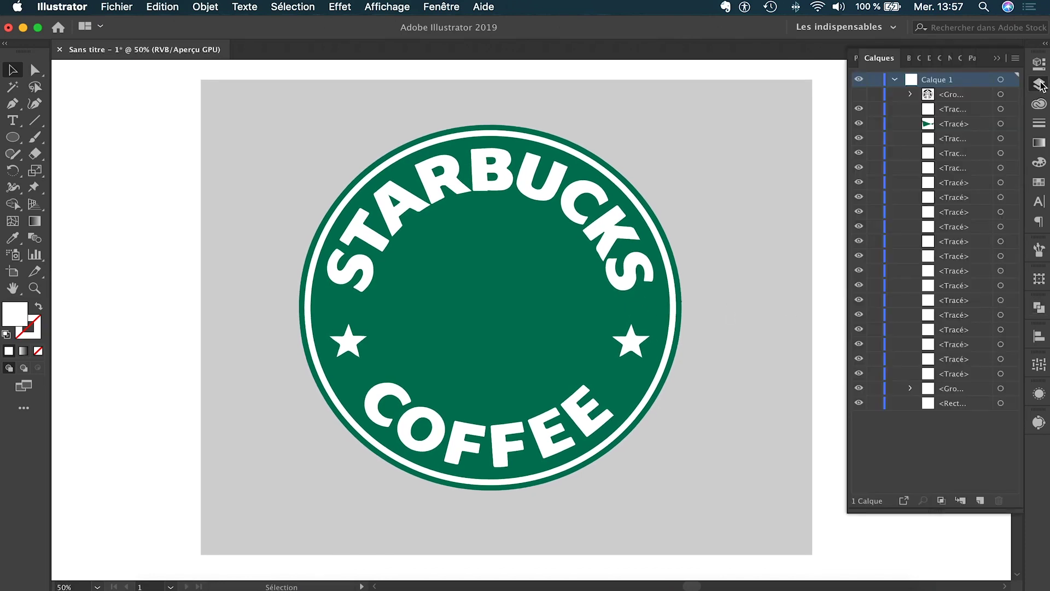
click(859, 95)
click(859, 95)
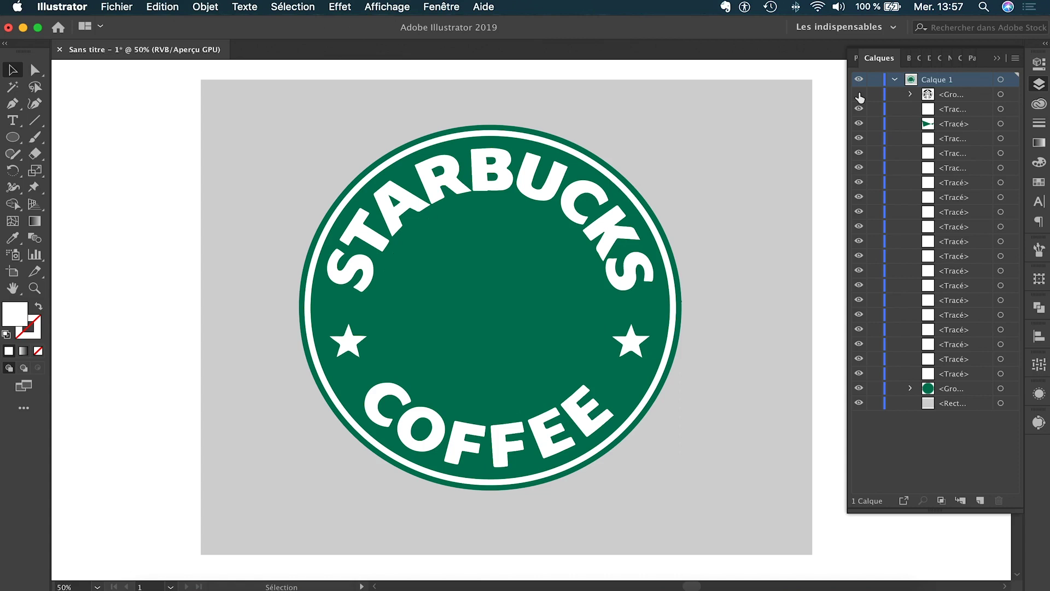
click(859, 389)
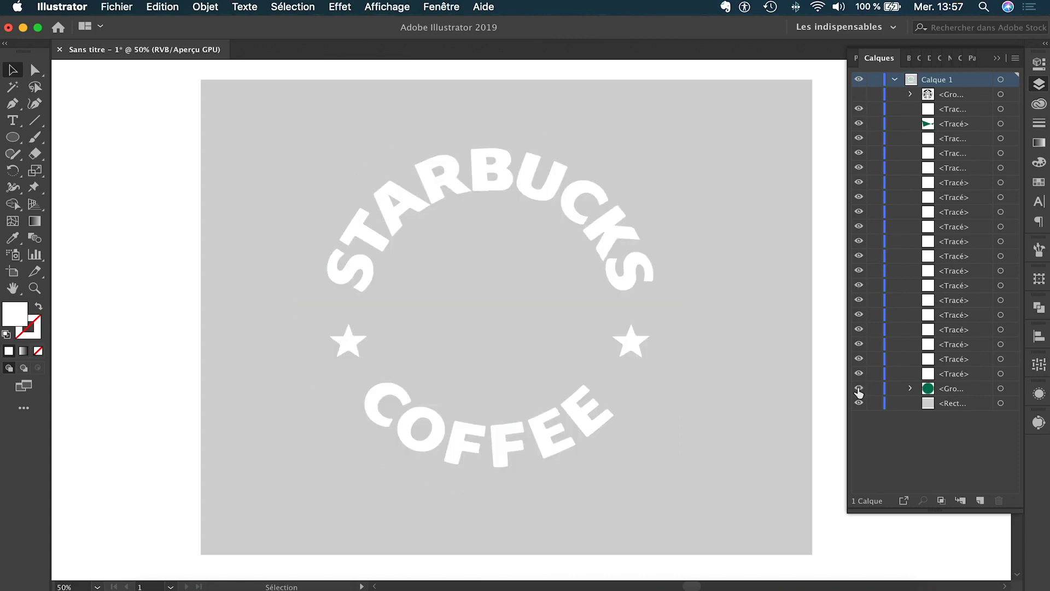
click(859, 389)
click(859, 388)
Select only the STARBUCKS letters, excluding the grey rectangle, and group them.
drag(175, 148, 704, 301)
shift+click(722, 228)
key(a)
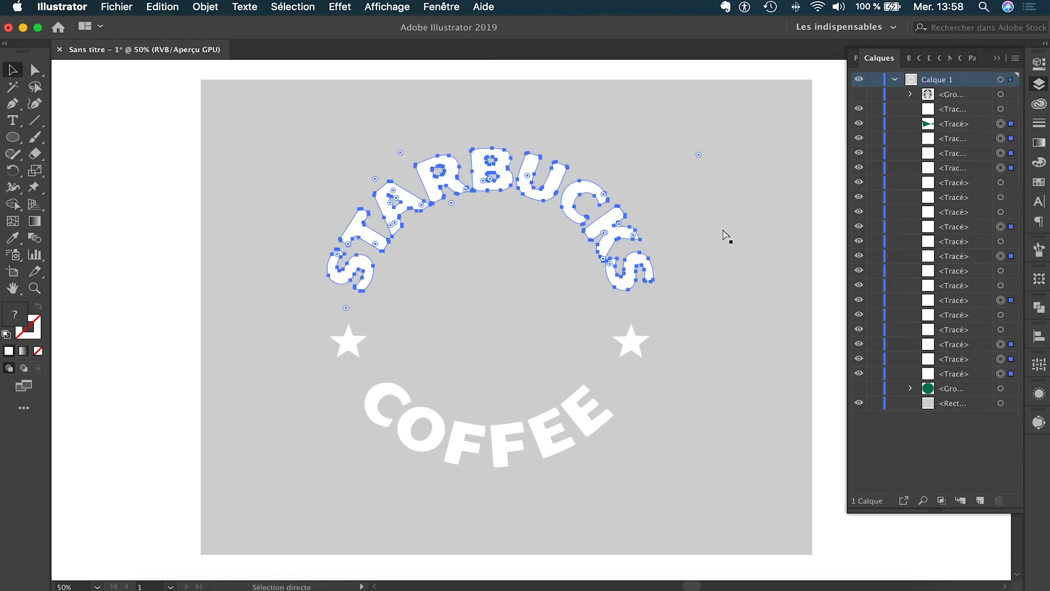
key(super+g)
key(v)
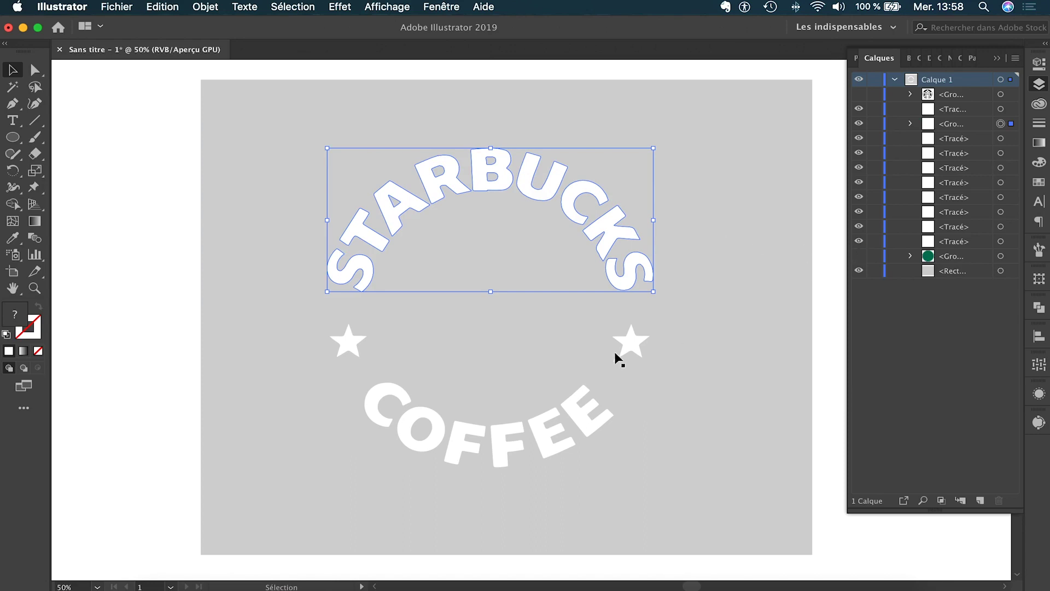
Select only the COFFEE letters, excluding the grey rectangle, and group them.
drag(169, 376, 647, 453)
drag(751, 494, 756, 455)
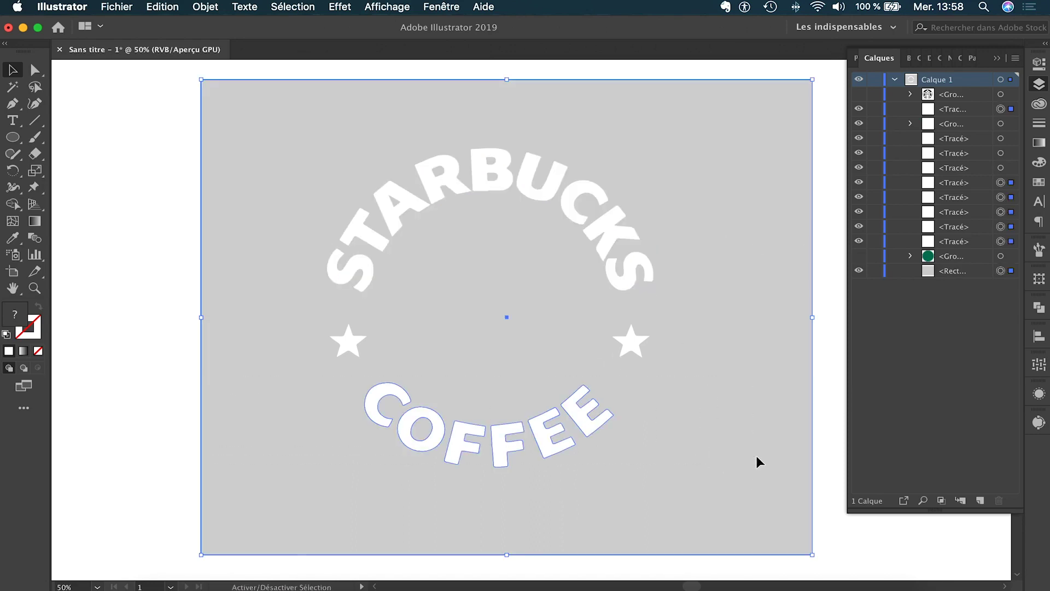
shift+click(756, 455)
key(a)
key(super+g)
key(v)
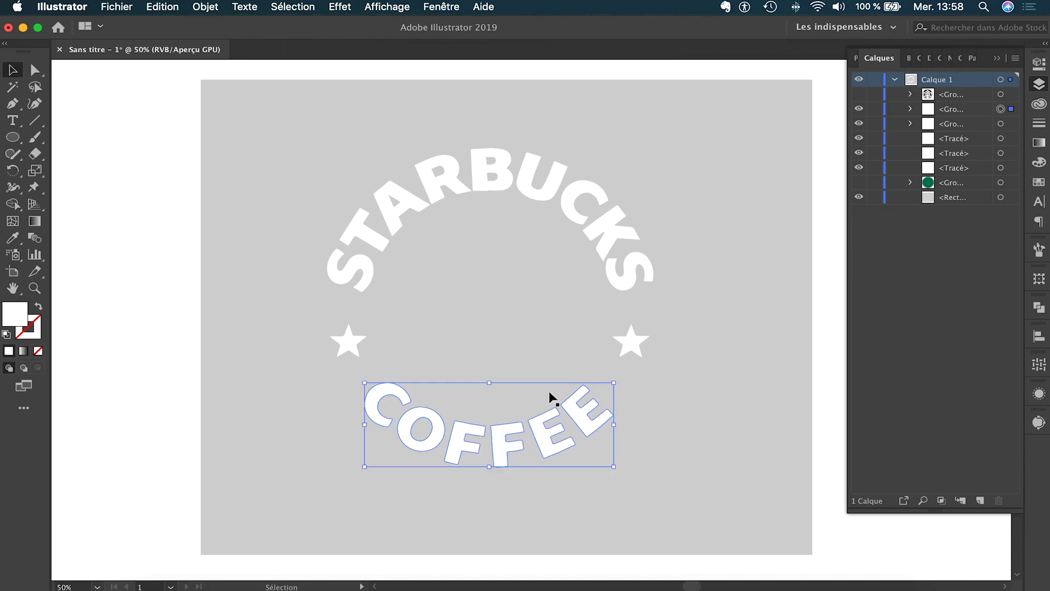
Group the two white stars on either side of the logo and deselect them.
click(345, 343)
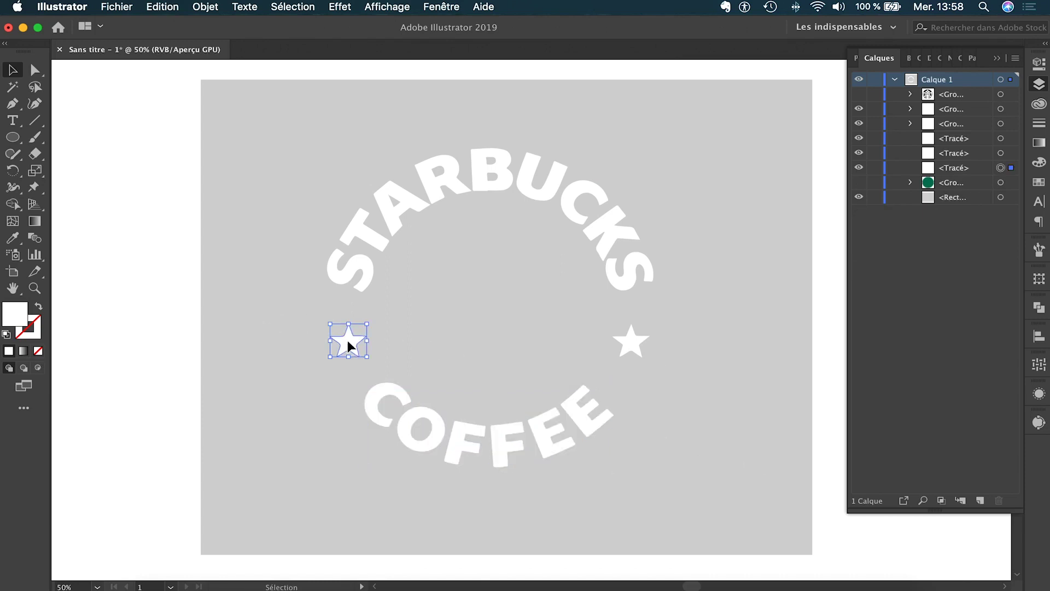
shift+click(633, 345)
key(a)
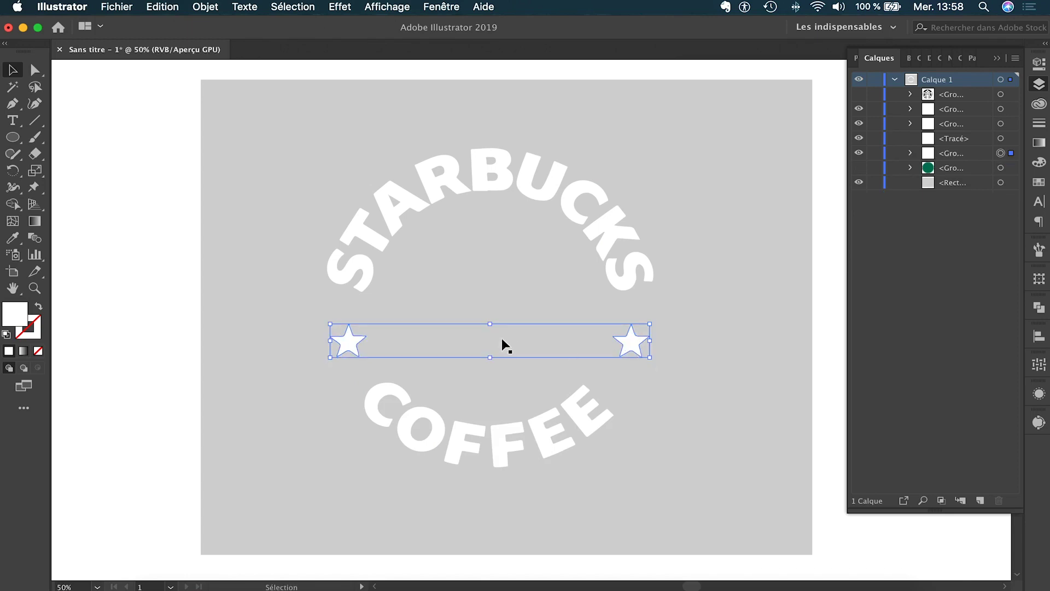
click(140, 188)
Show the green circle group again and check the siren emblem by switching its visibility, leaving it hidden.
click(858, 167)
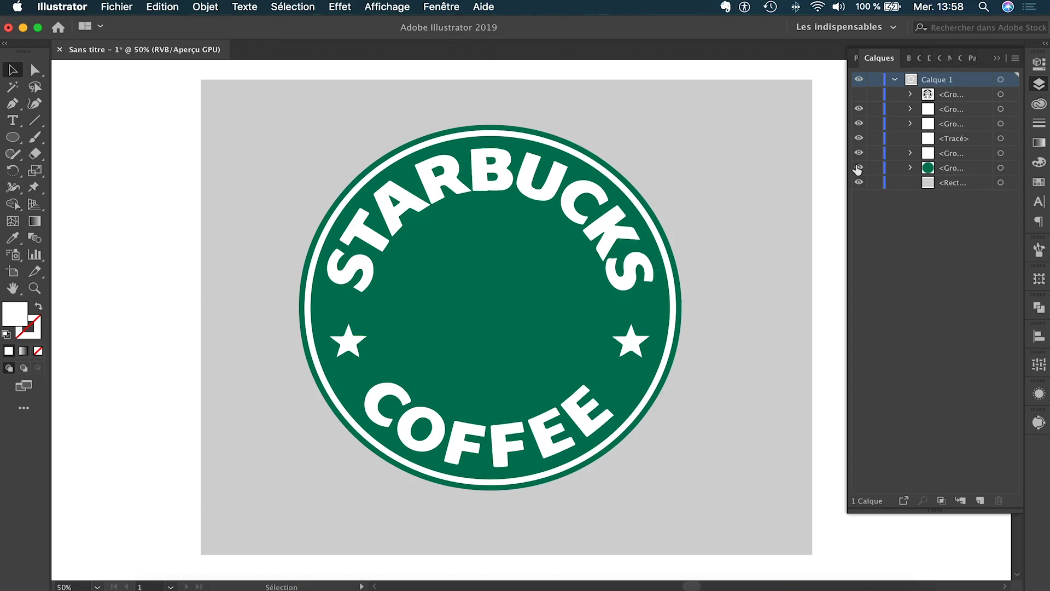
click(858, 94)
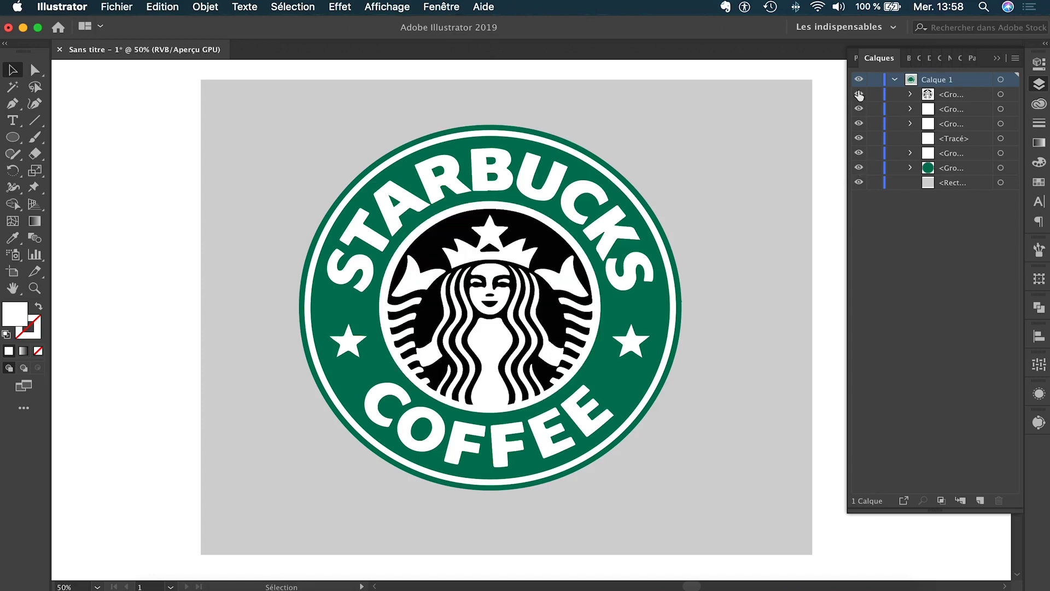
click(859, 94)
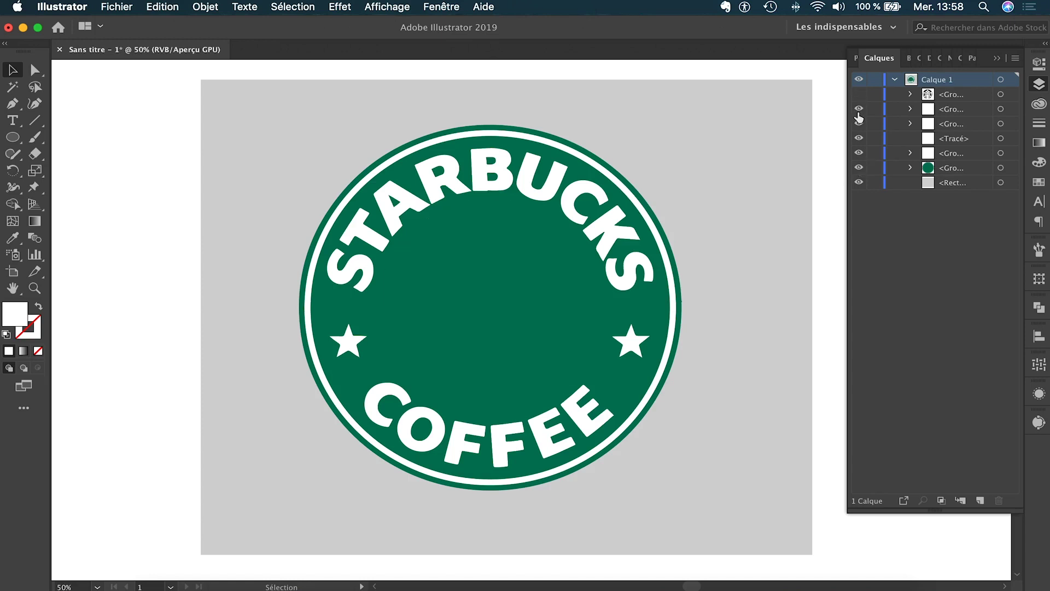
Hide the COFFEE, STARBUCKS and star groups to isolate the stray ungrouped path, and delete that path.
click(859, 109)
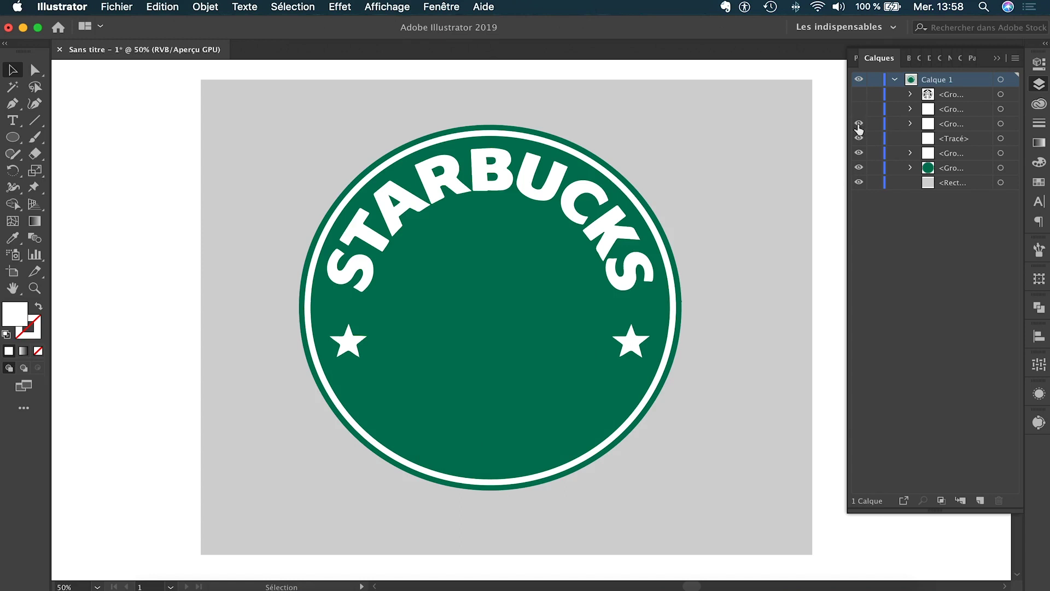
click(859, 123)
click(857, 153)
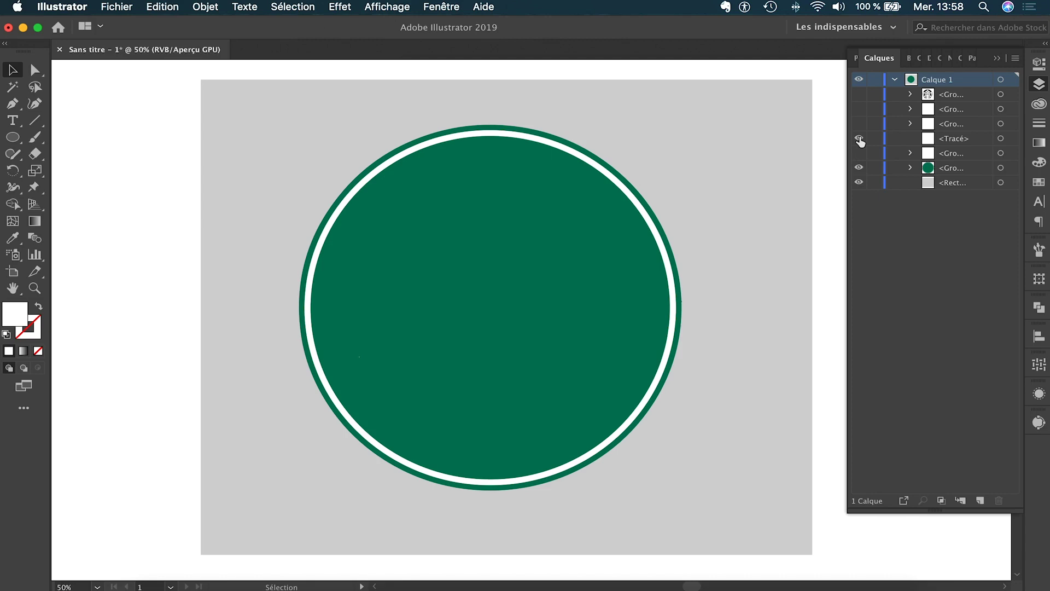
click(1000, 138)
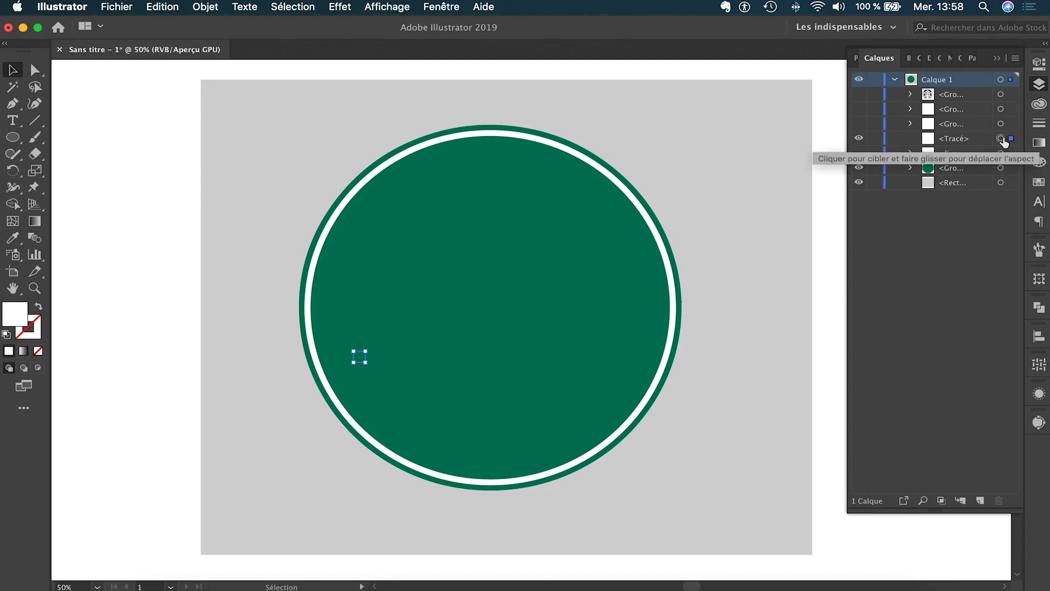
key(Delete)
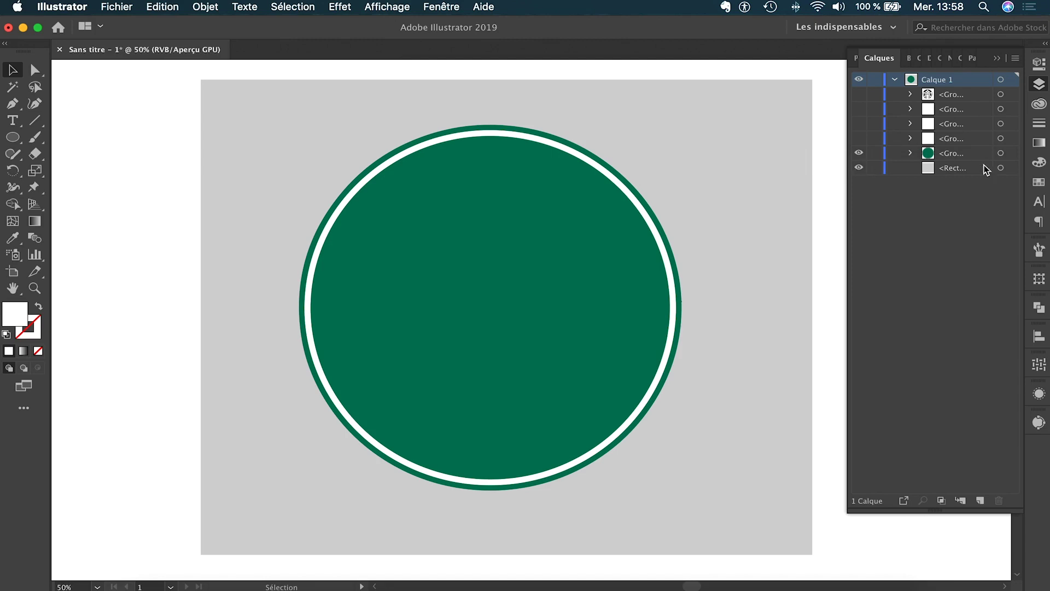
Show all the hidden logo groups again and delete the grey background rectangle.
click(858, 139)
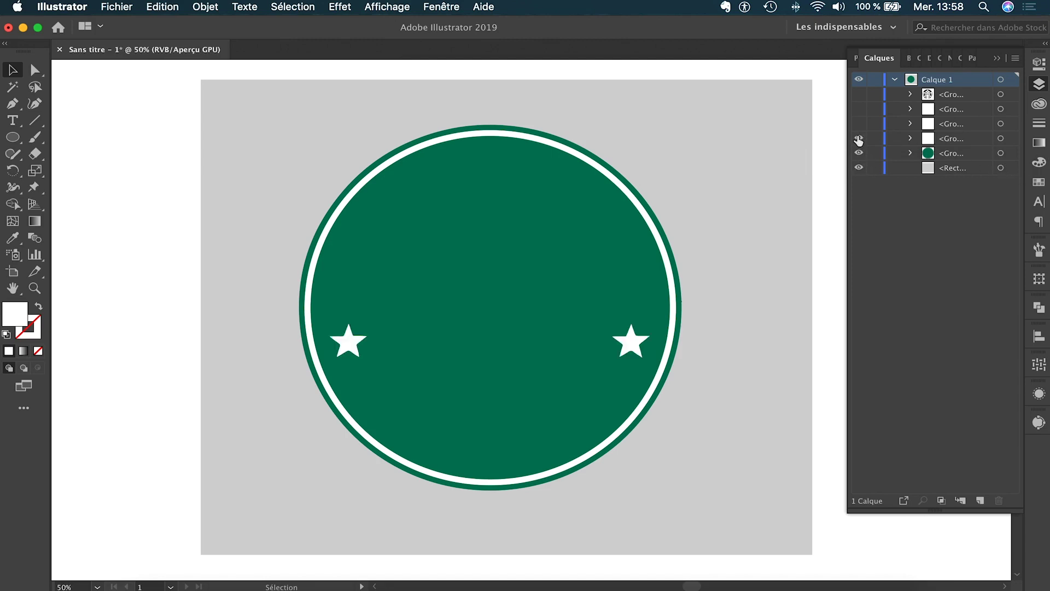
click(859, 125)
click(860, 109)
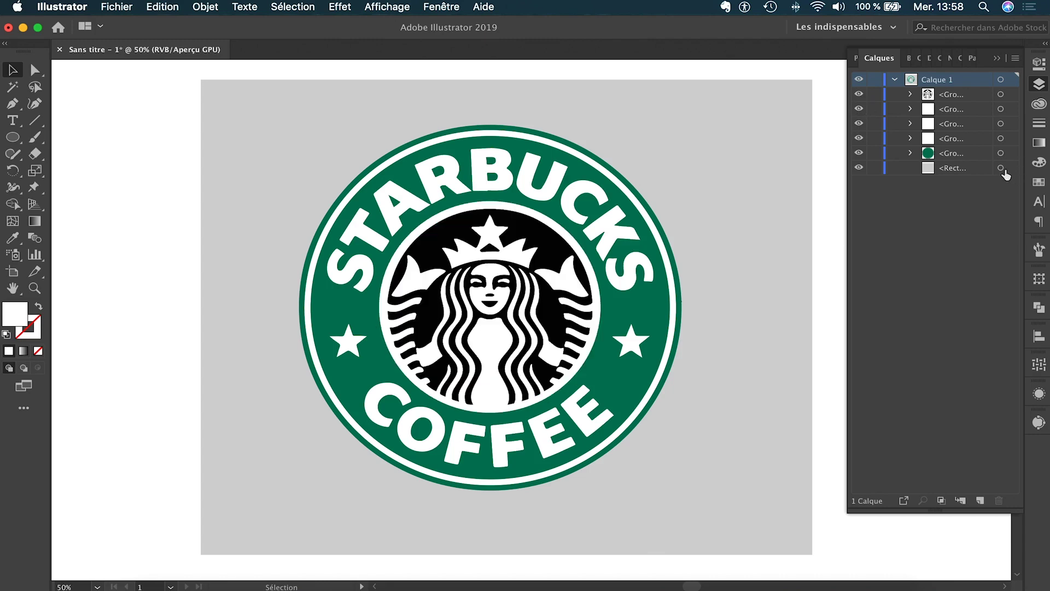
click(1000, 168)
key(Delete)
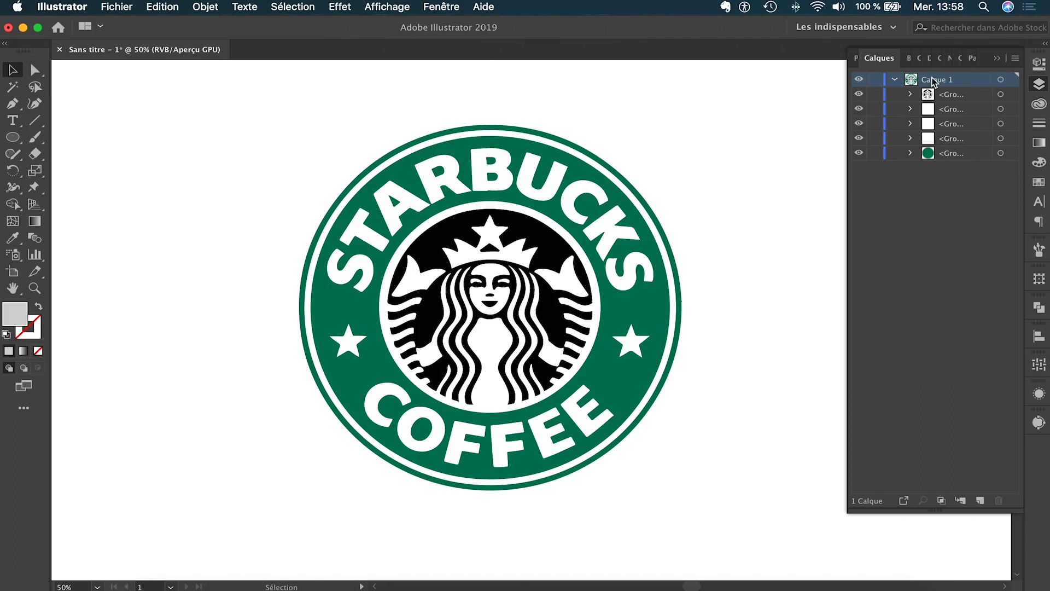
Release the five logo groups to separate layers, move them out of Calque 1 to the top level, and delete the empty Calque 1.
click(1015, 58)
click(963, 261)
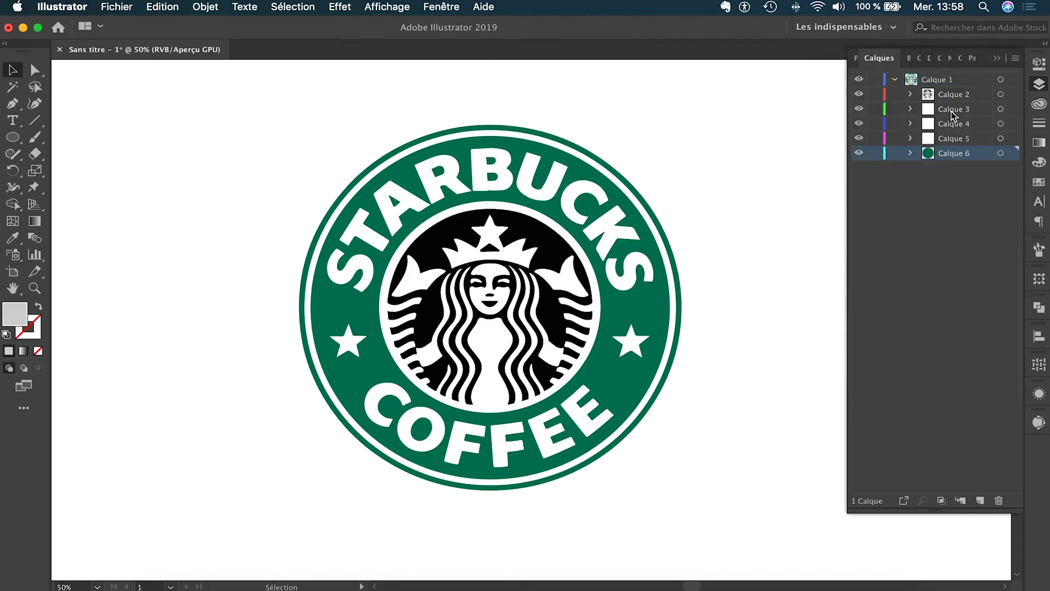
shift+click(955, 95)
drag(954, 95, 949, 76)
drag(938, 158, 998, 500)
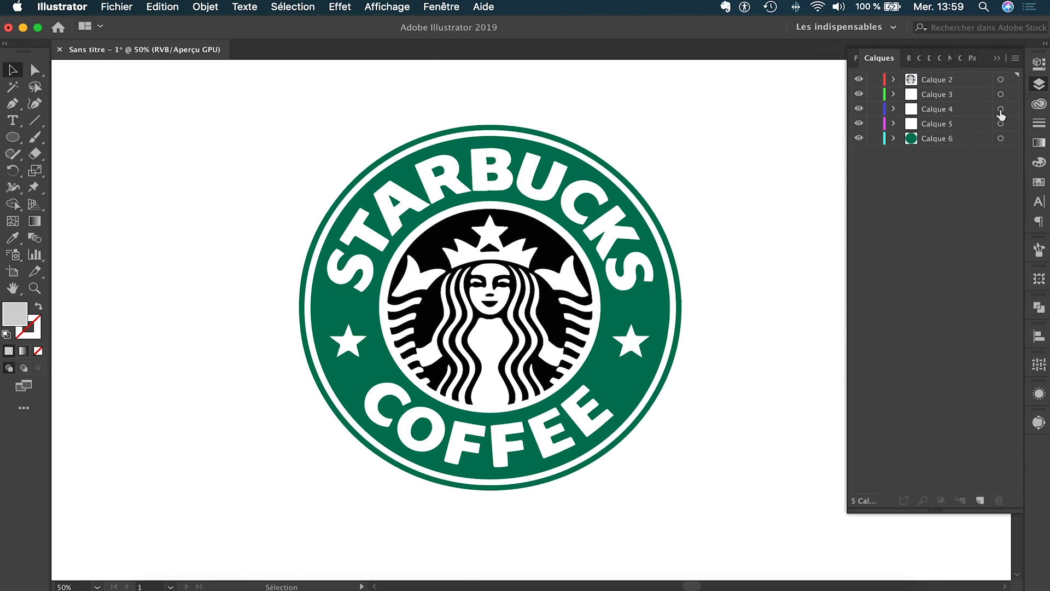
Save the document to the Bureau folder as Logo Starbucks.ai in Illustrator CC format with PDF compatibility and compression.
scroll(812, 234, right, 1)
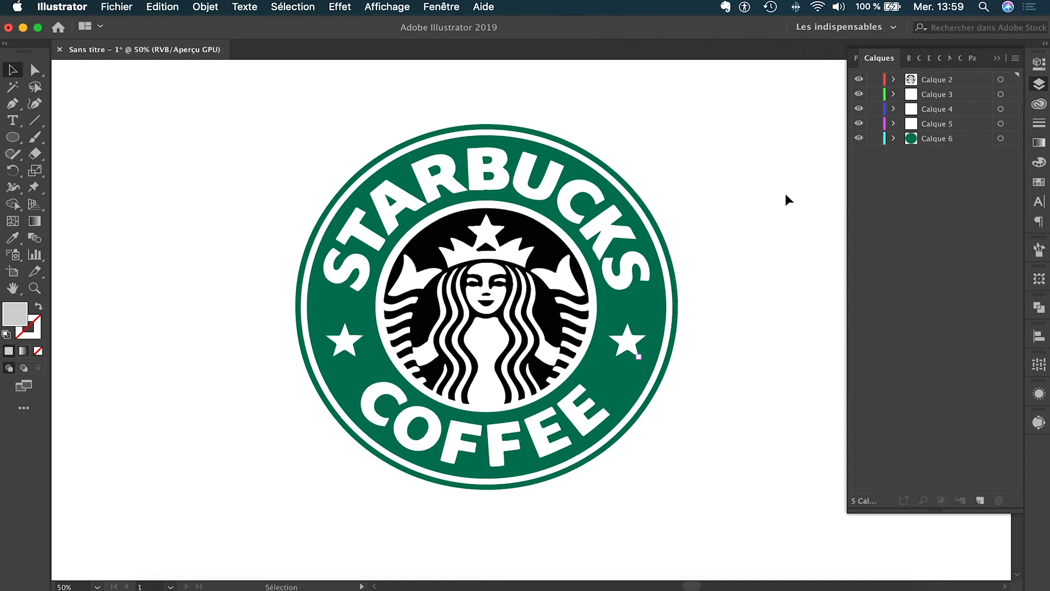
key(super)
key(super+s)
text(Logo Starbucks.ai)
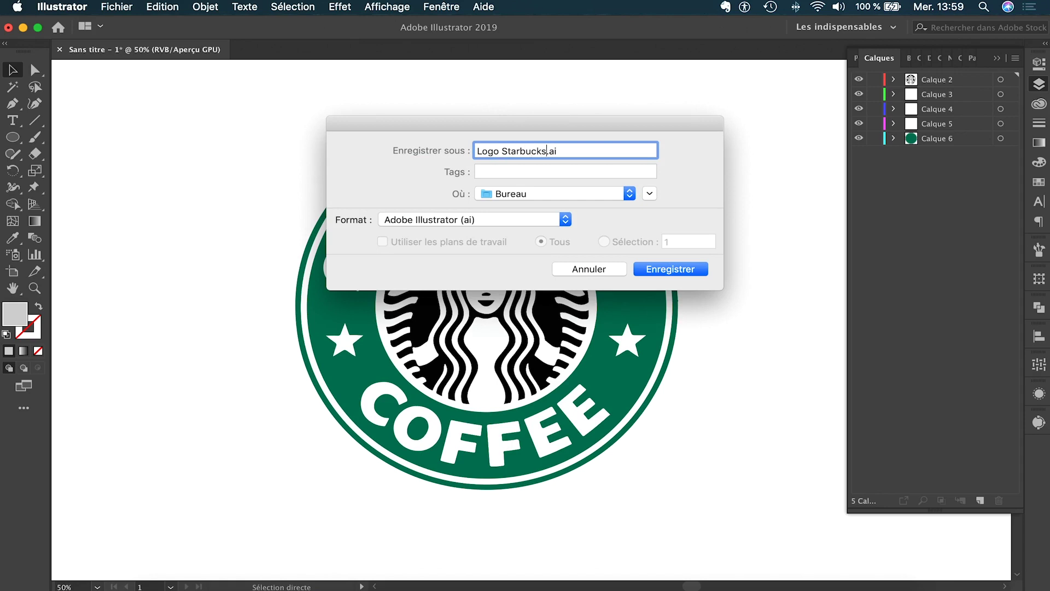
key(Return)
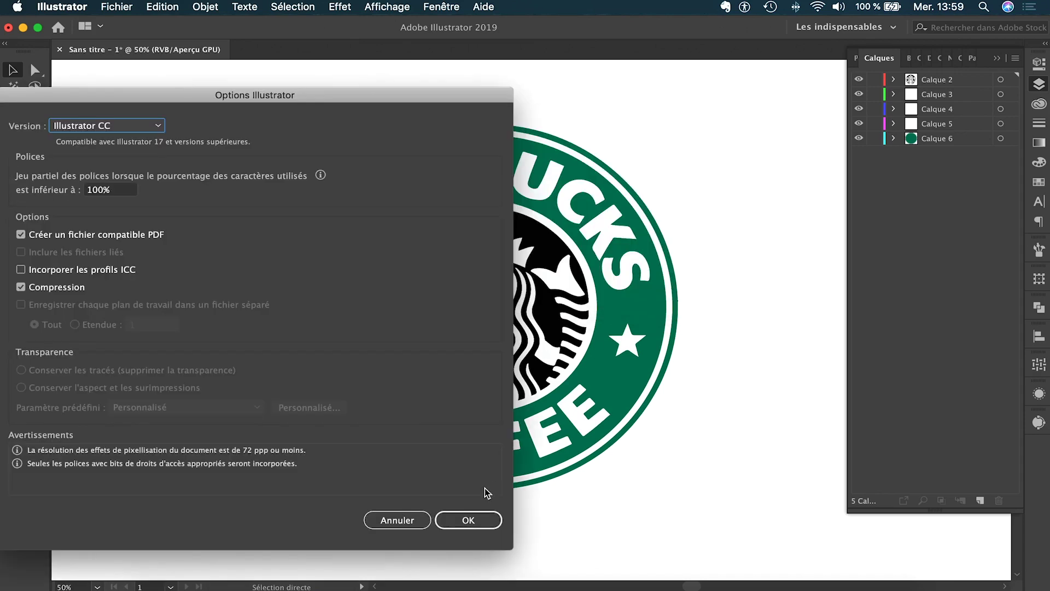
click(472, 520)
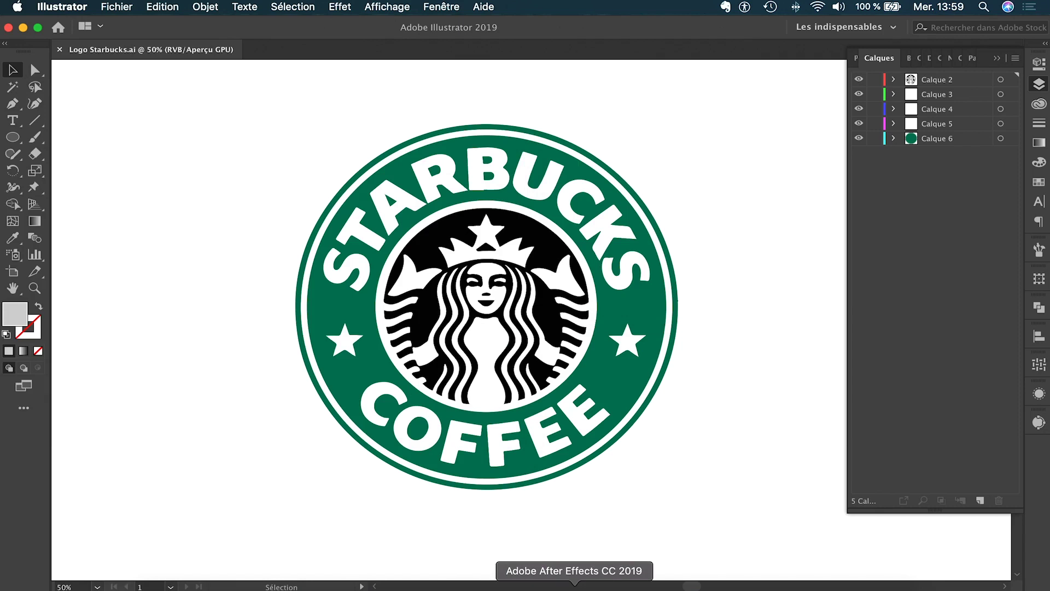
Switch to After Effects and create Composition 1 at 1920 x 1080 px, 25 fps, 10 seconds long, with a white background.
click(574, 587)
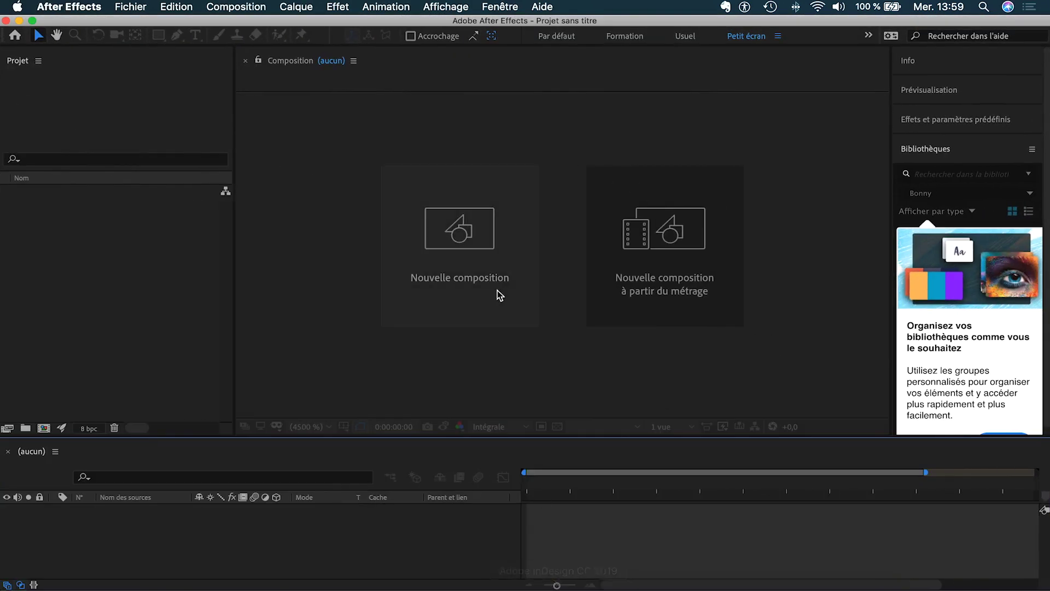
click(465, 223)
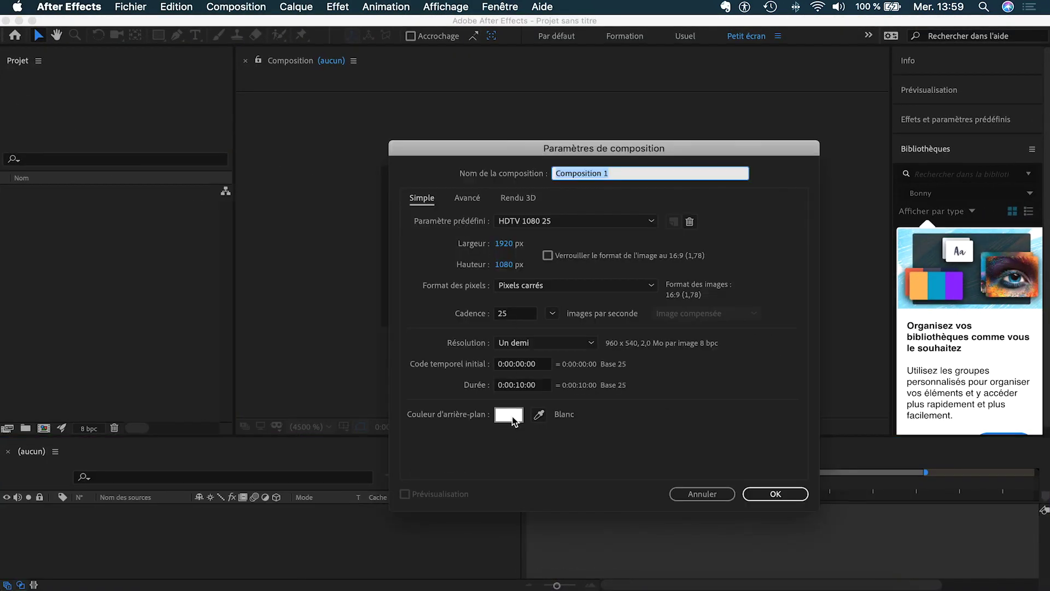
click(766, 492)
Import Logo Starbucks.ai from the Bureau folder as a composition, with footage dimensions set to layer size.
click(171, 580)
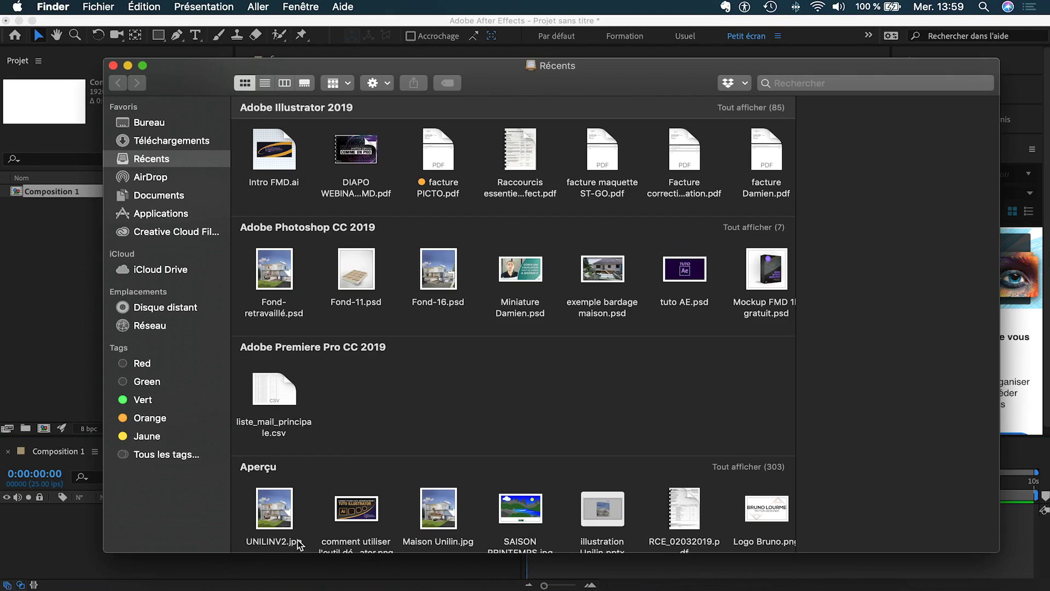
click(164, 126)
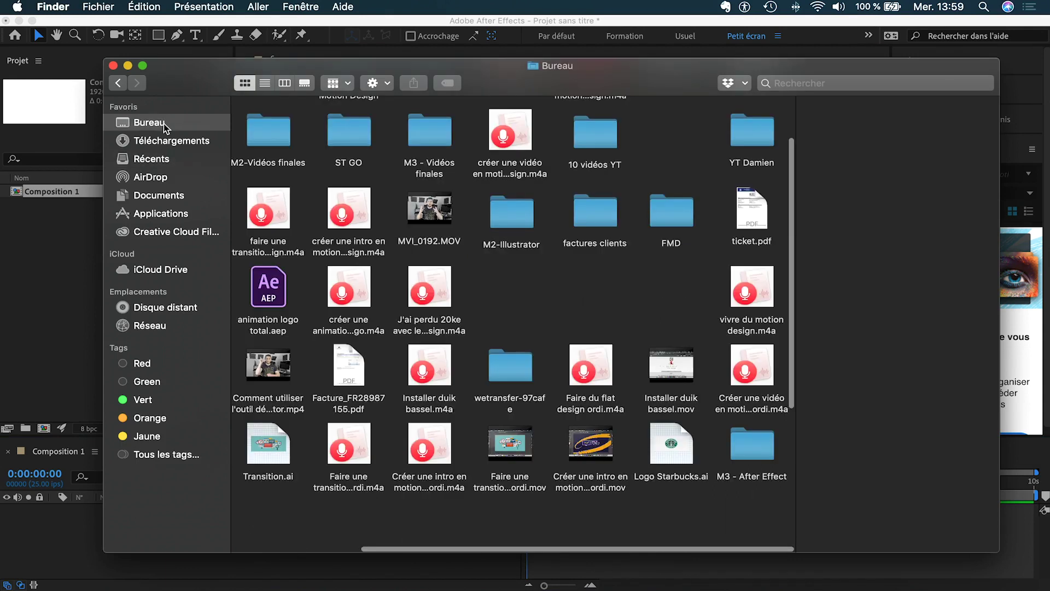
scroll(414, 228, down, 10)
scroll(414, 229, up, 10)
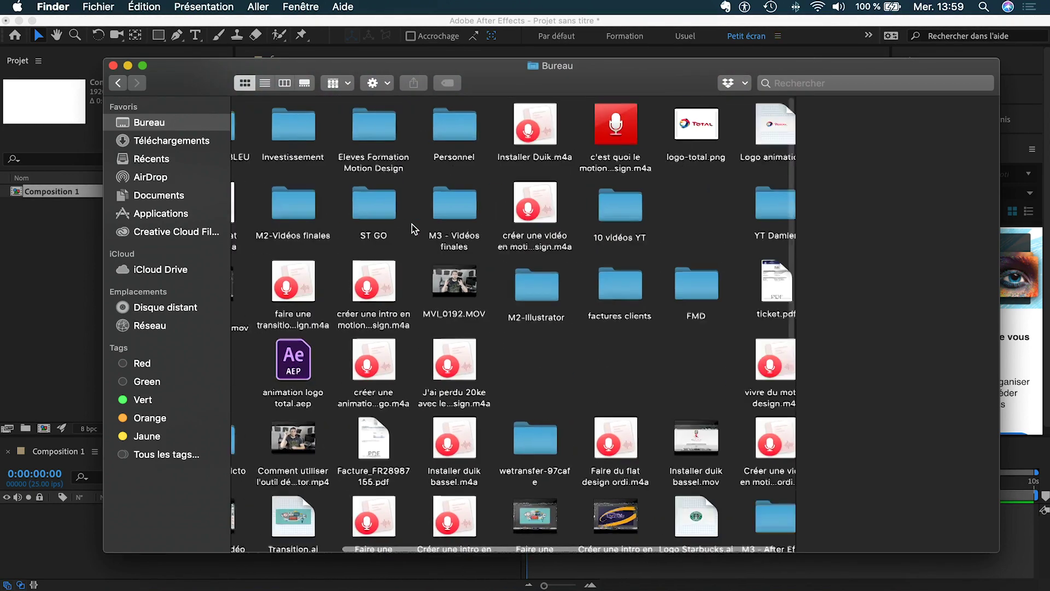
scroll(414, 228, right, 2)
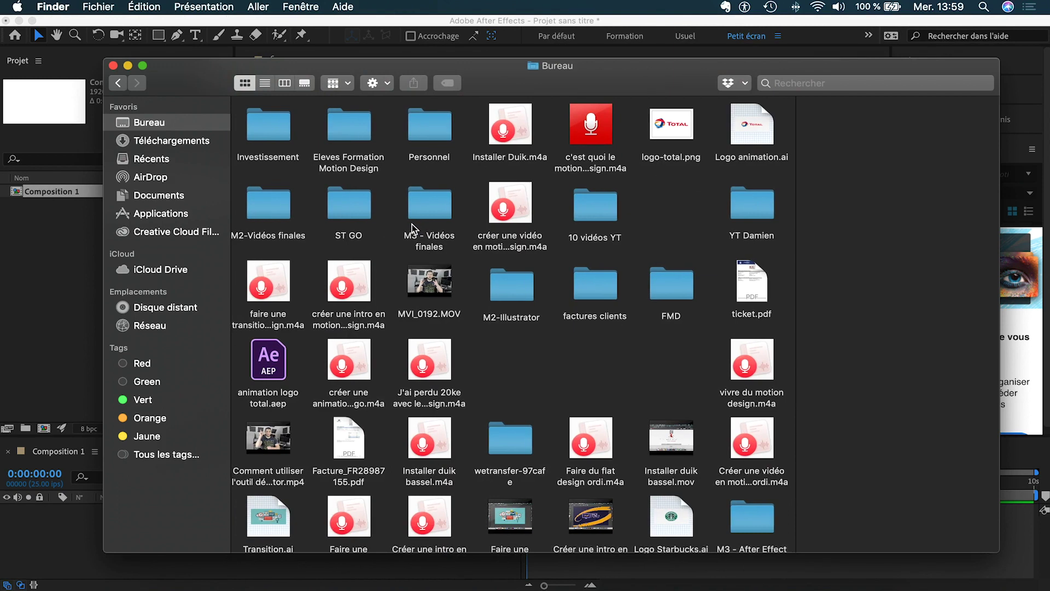
scroll(414, 229, down, 5)
drag(670, 320, 66, 282)
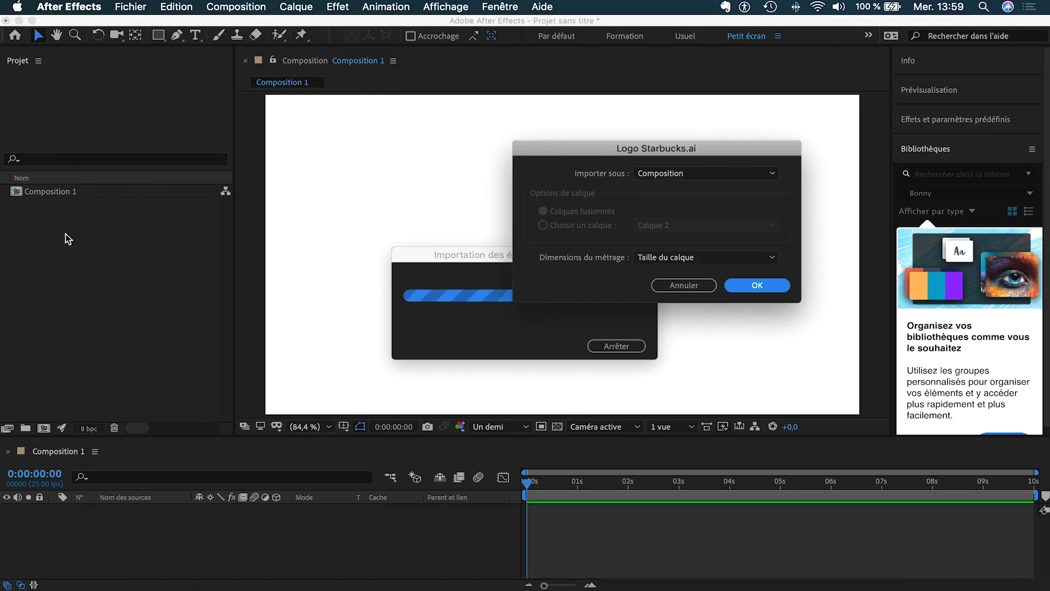
click(739, 285)
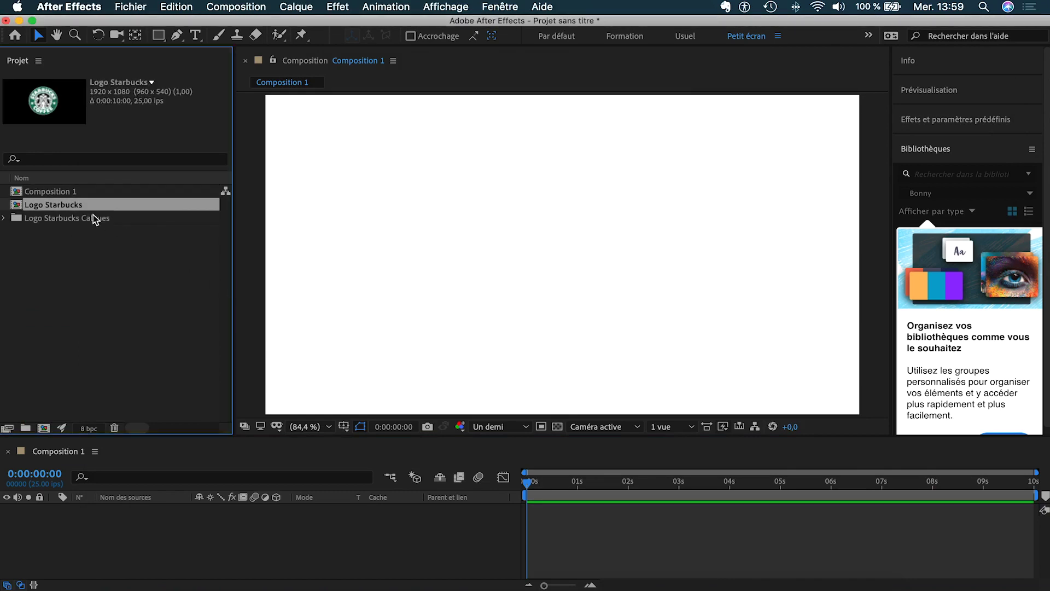
Add the Logo Starbucks composition to the Composition 1 timeline and set the preview resolution to full (Intégrale).
drag(54, 204, 152, 534)
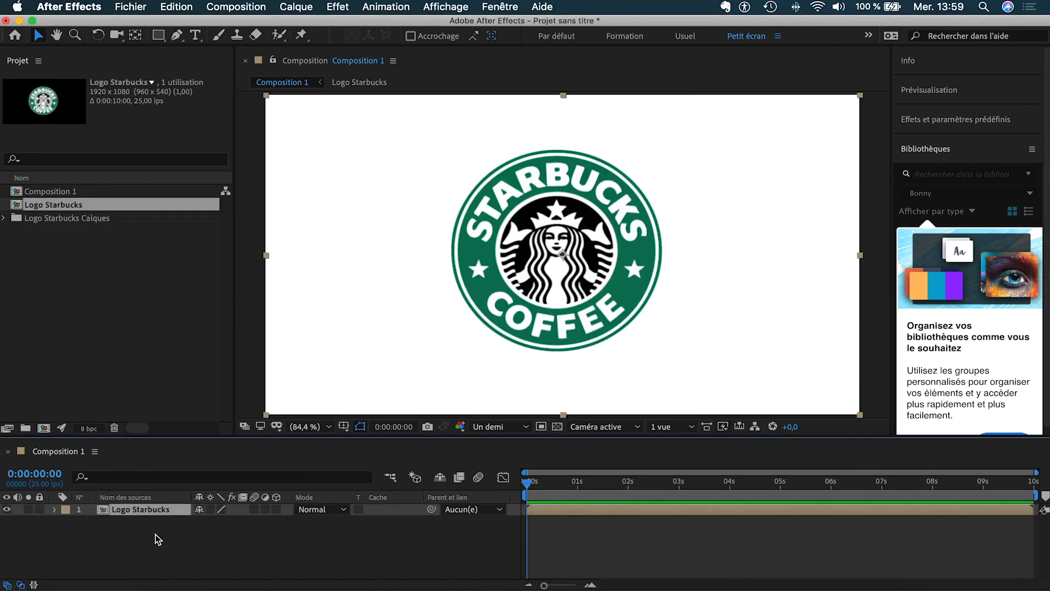
click(496, 427)
click(500, 460)
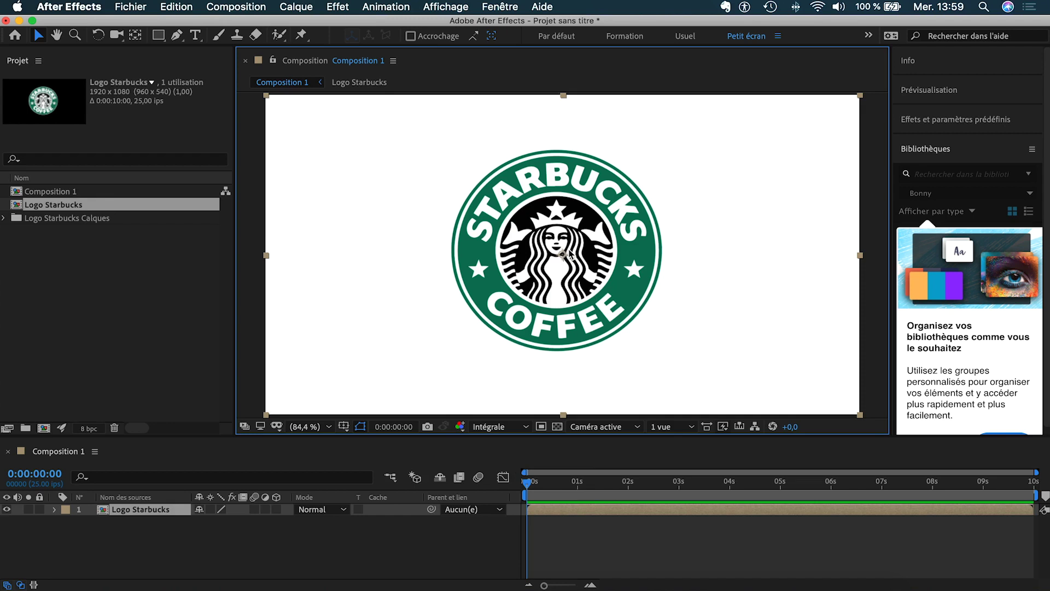
Inside the Logo Starbucks composition, nudge all five layers together to centre the logo, and check its placement in Composition 1.
click(167, 512)
double_click(167, 512)
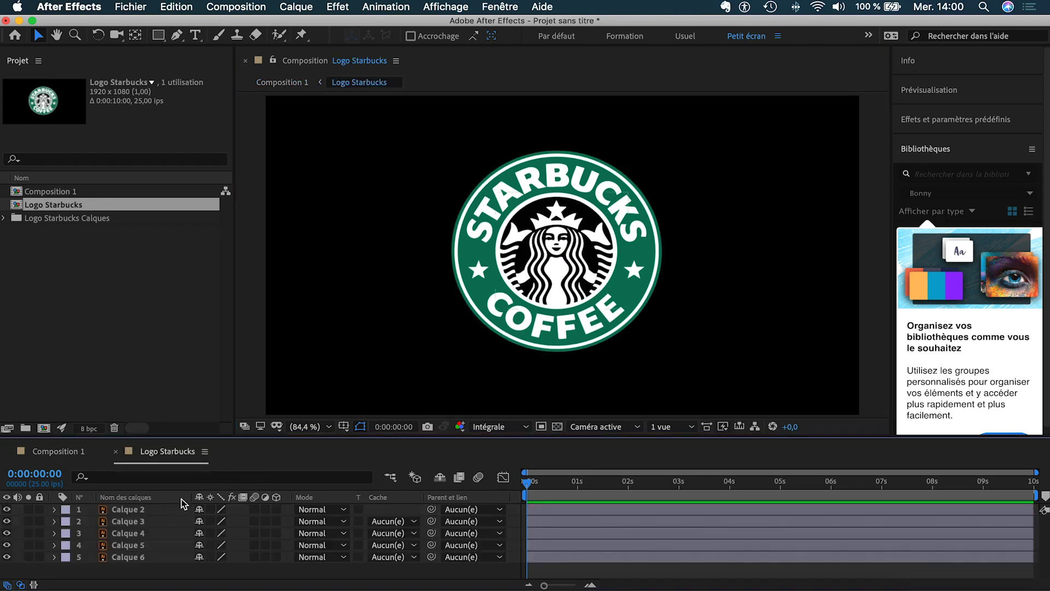
click(149, 510)
shift+click(142, 556)
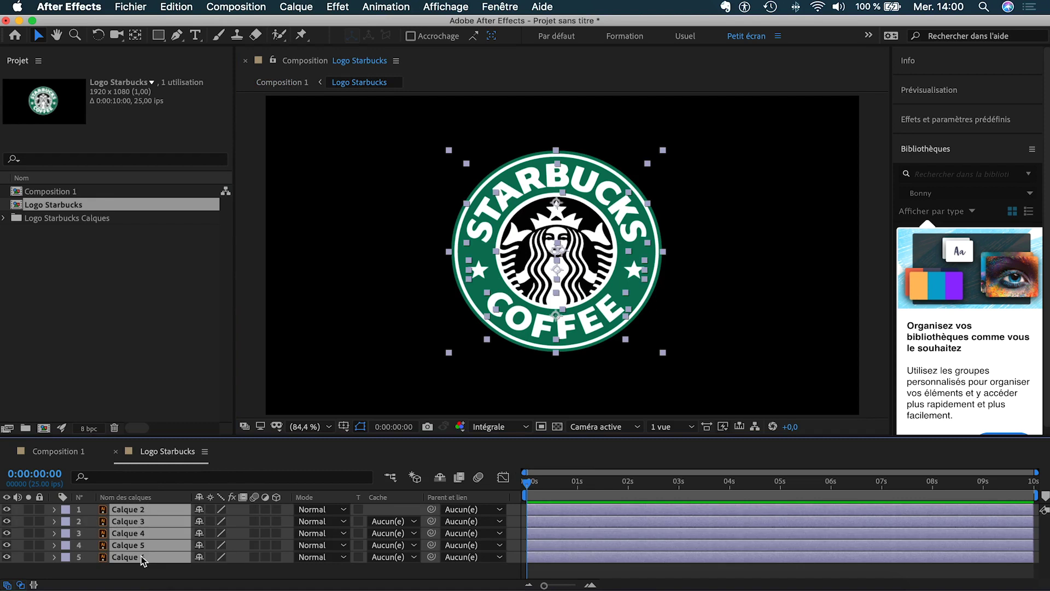
key(shift+Right)
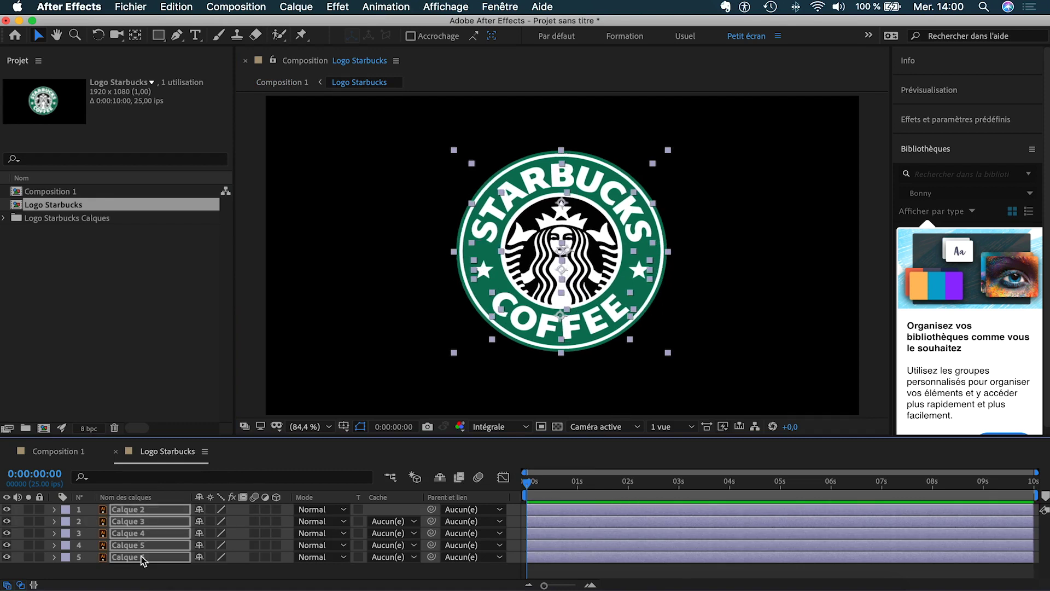
click(65, 453)
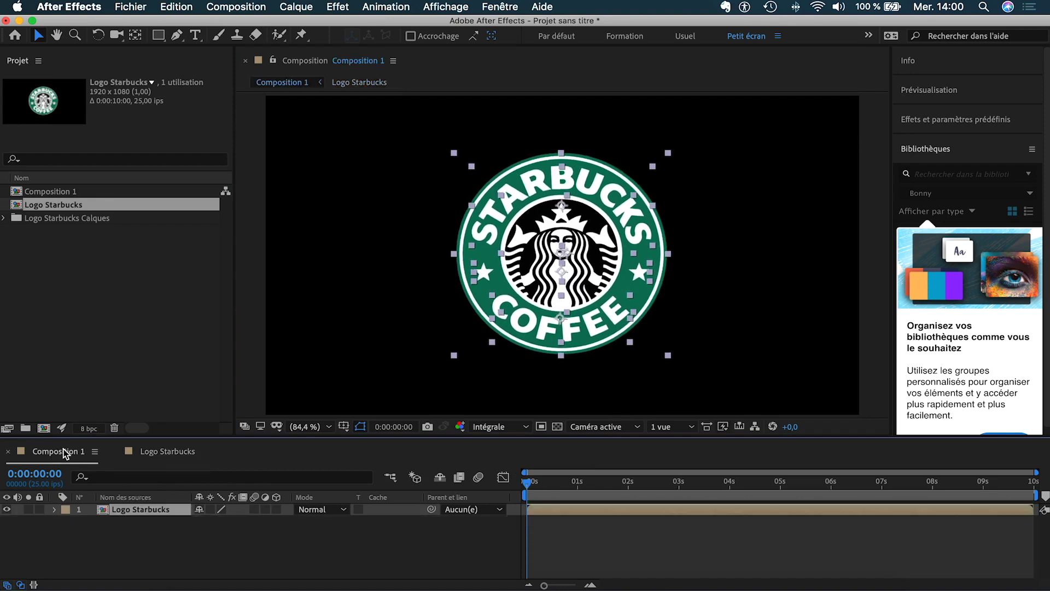
click(144, 455)
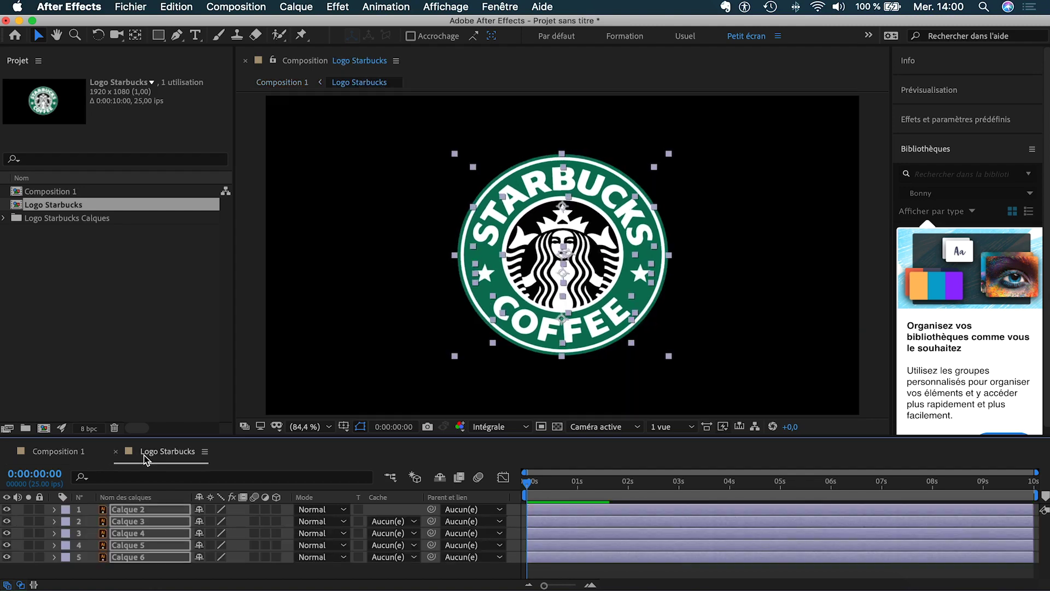
click(53, 453)
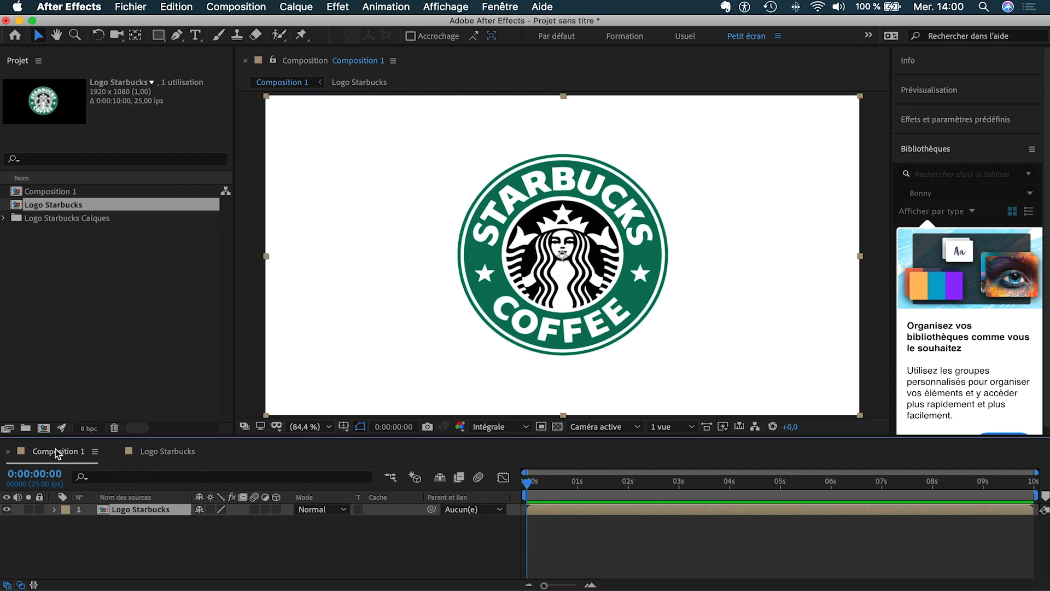
click(157, 546)
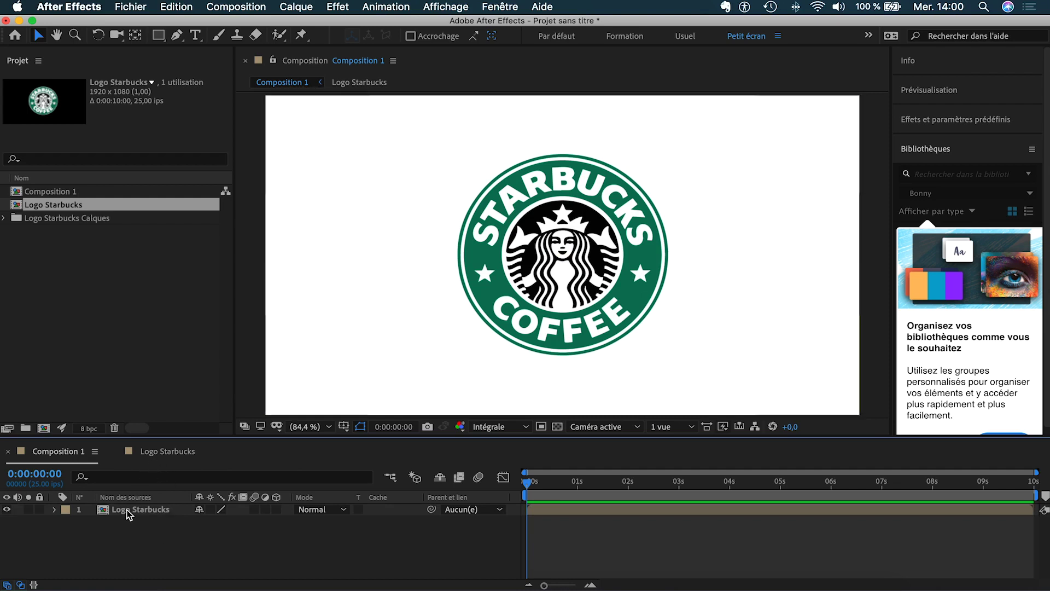
Return to the Logo Starbucks composition, deselect the layers and hide Calque 2 to Calque 5, leaving only the green circle.
click(162, 454)
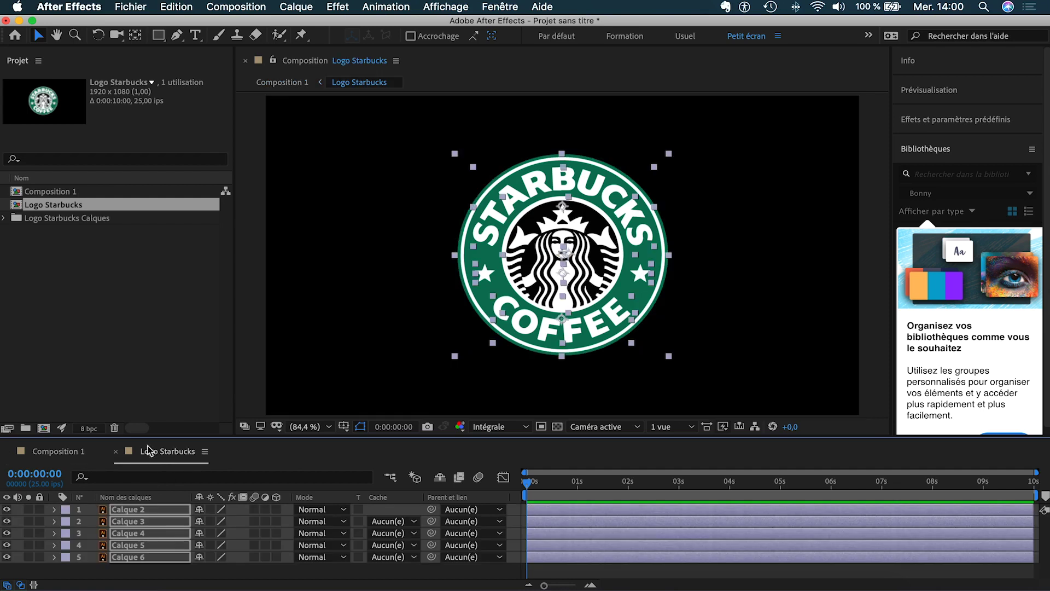
click(177, 574)
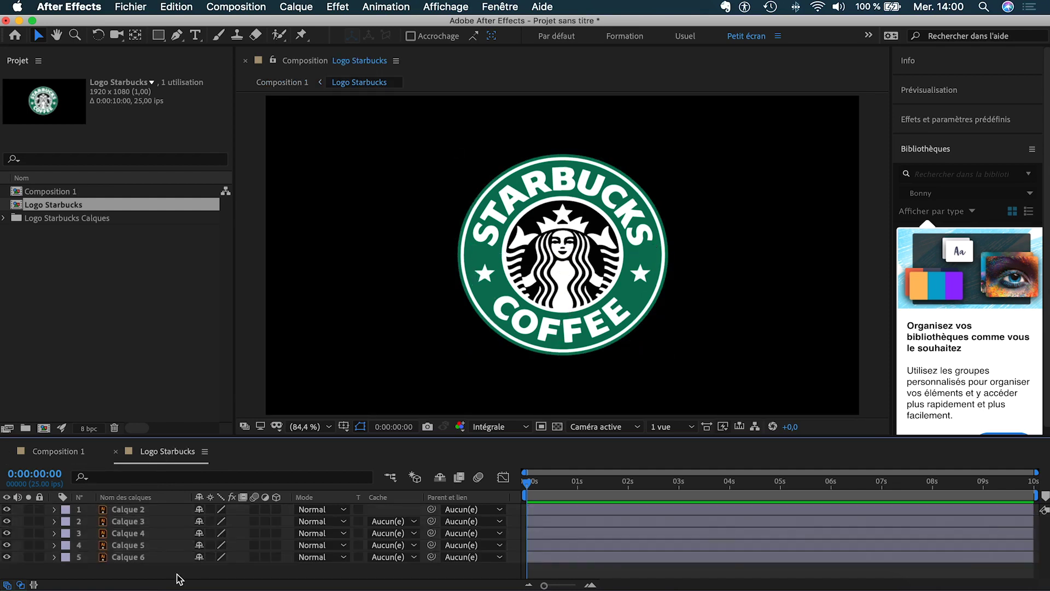
drag(7, 509, 8, 547)
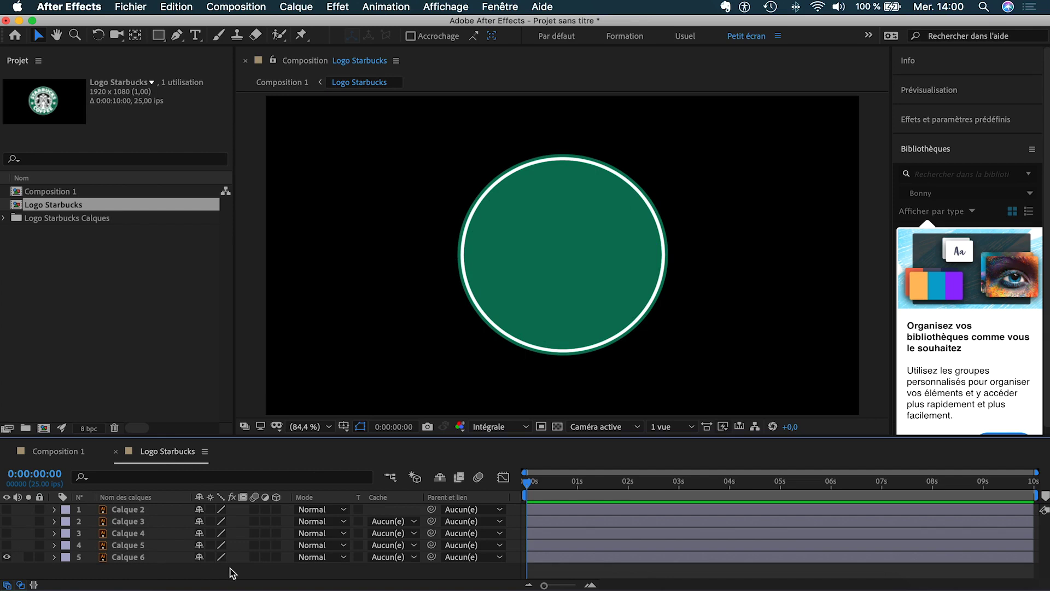
Make the green circle layer Calque 6 a 3D layer, reveal its rotation properties and try out its Y rotation.
click(276, 557)
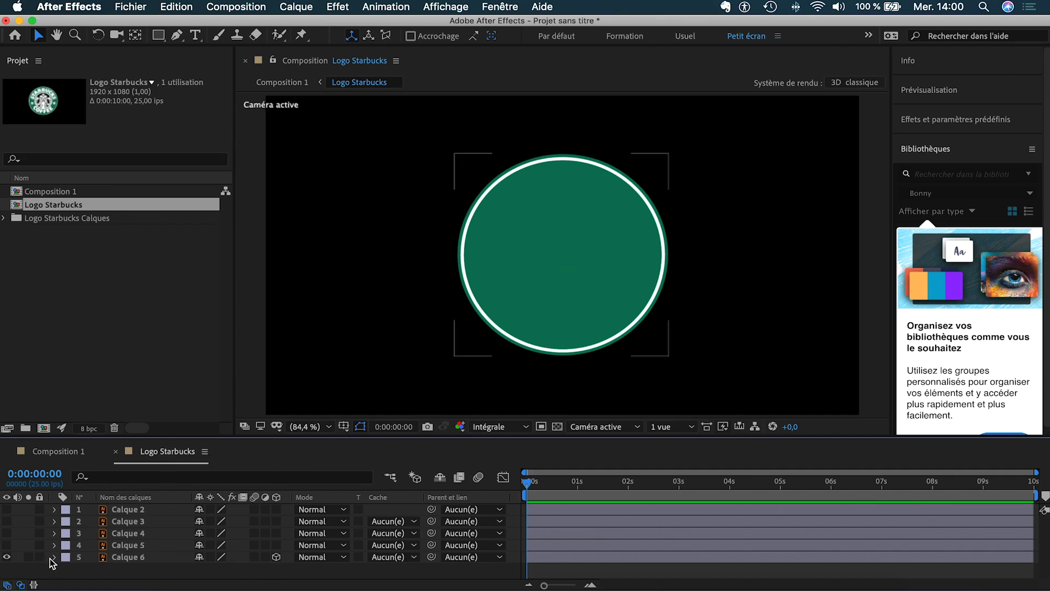
click(129, 559)
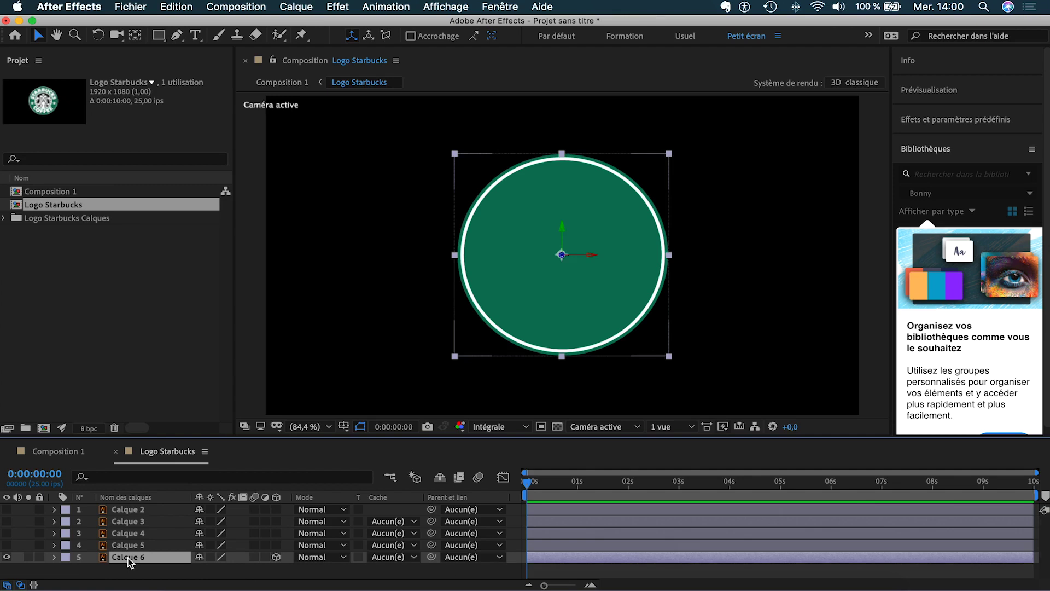
key(r)
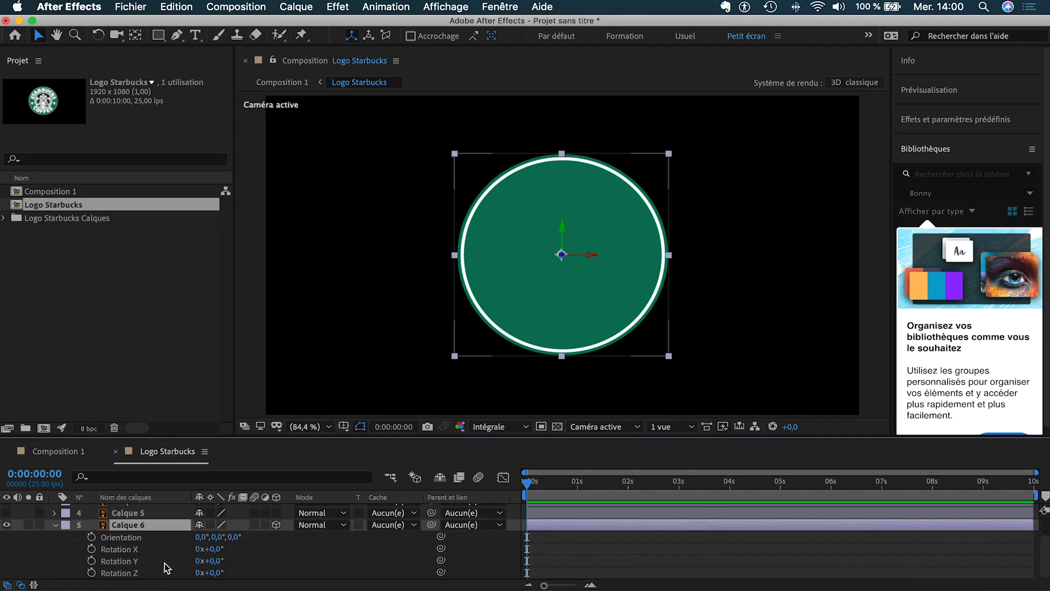
mouse_move(217, 564)
mouse_down()
mouse_move(275, 562)
mouse_move(219, 563)
mouse_up()
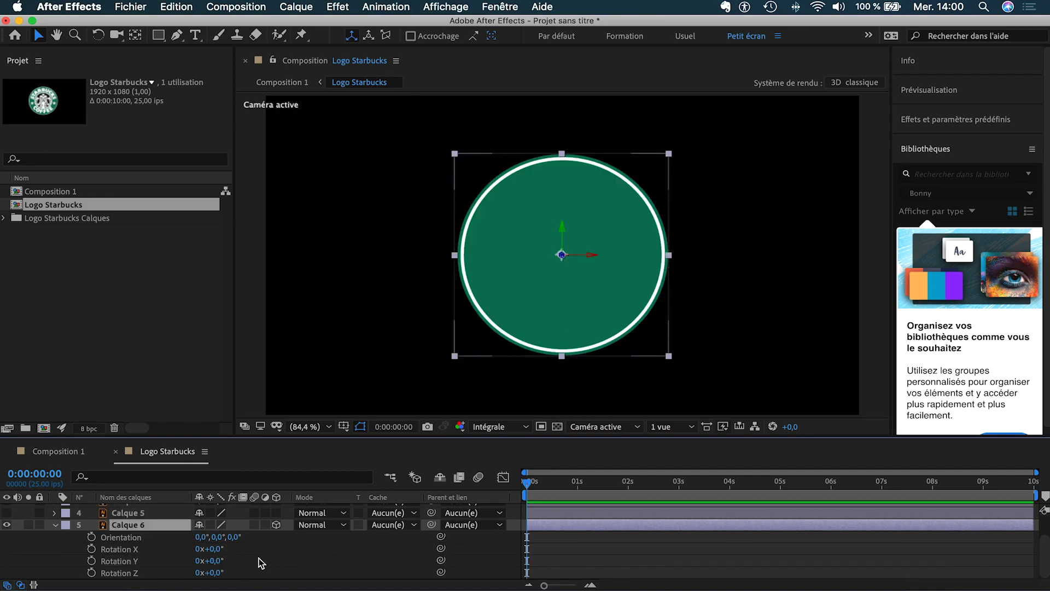
Keyframe the green circle's Y rotation from 90° at 0 s to 0° at about 1 s, and preview the animation.
click(92, 562)
drag(526, 561, 575, 564)
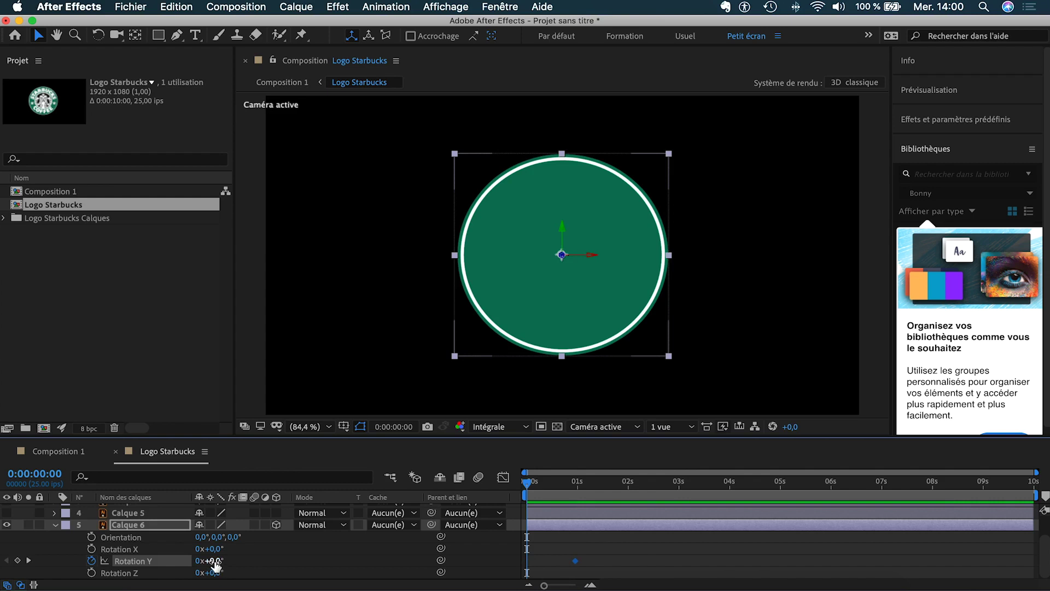
mouse_move(214, 562)
mouse_down()
mouse_move(281, 561)
mouse_move(218, 560)
mouse_up()
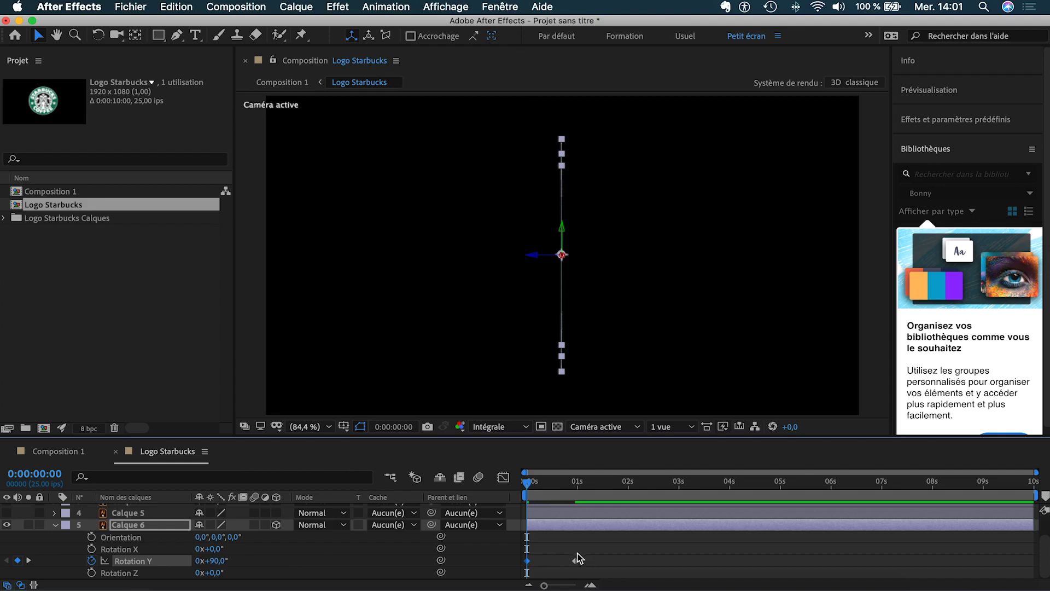
key(space)
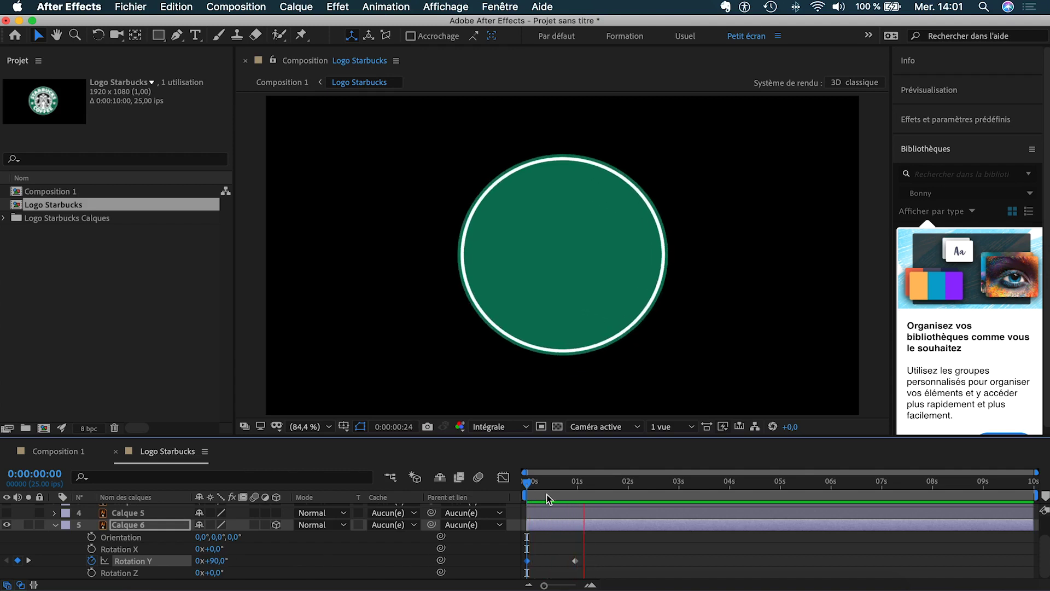
key(space)
Ease both Y rotation keyframes of Calque 6 in the graph editor, reshape the curve to start fast and end slowly, and preview it.
drag(597, 574, 515, 558)
click(503, 477)
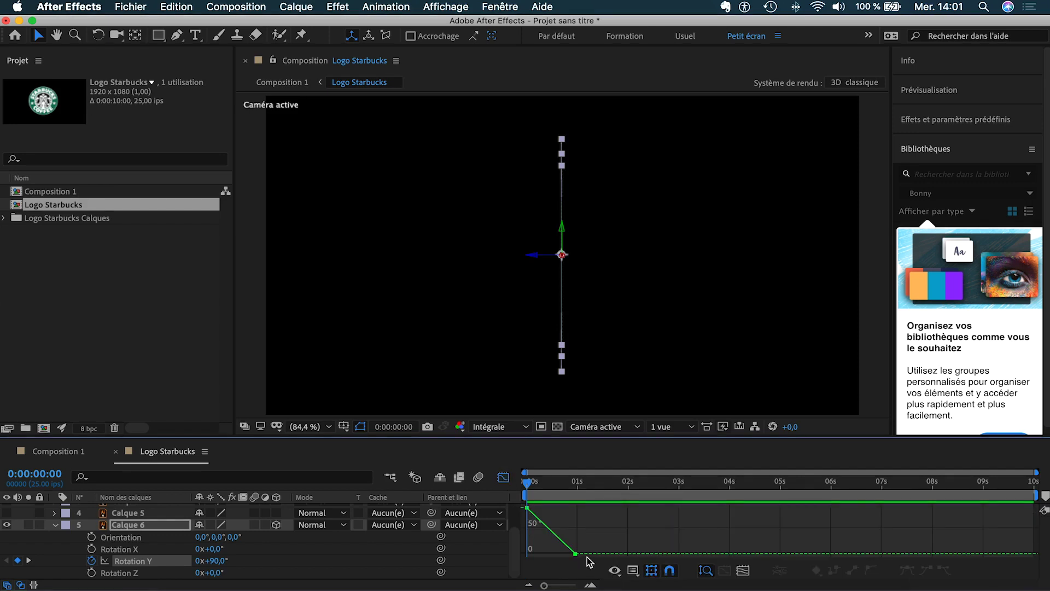
drag(587, 564, 516, 503)
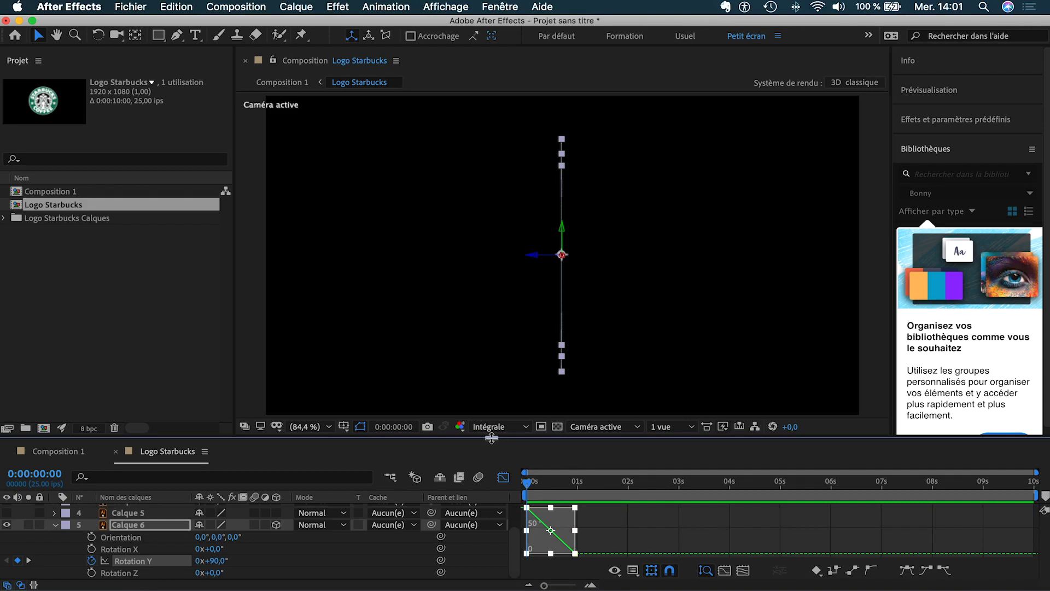
drag(455, 438, 451, 399)
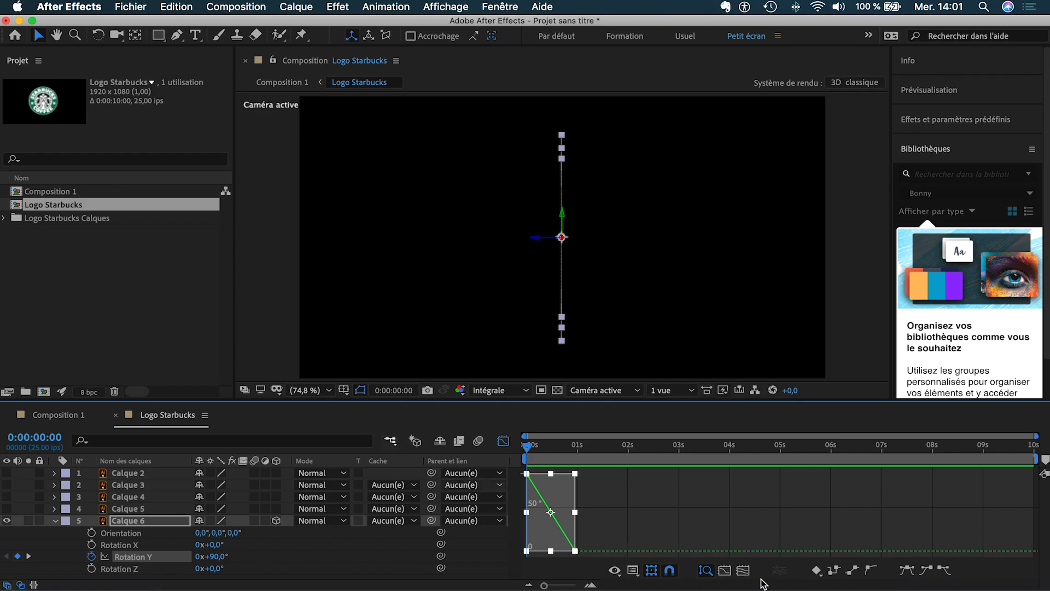
click(906, 570)
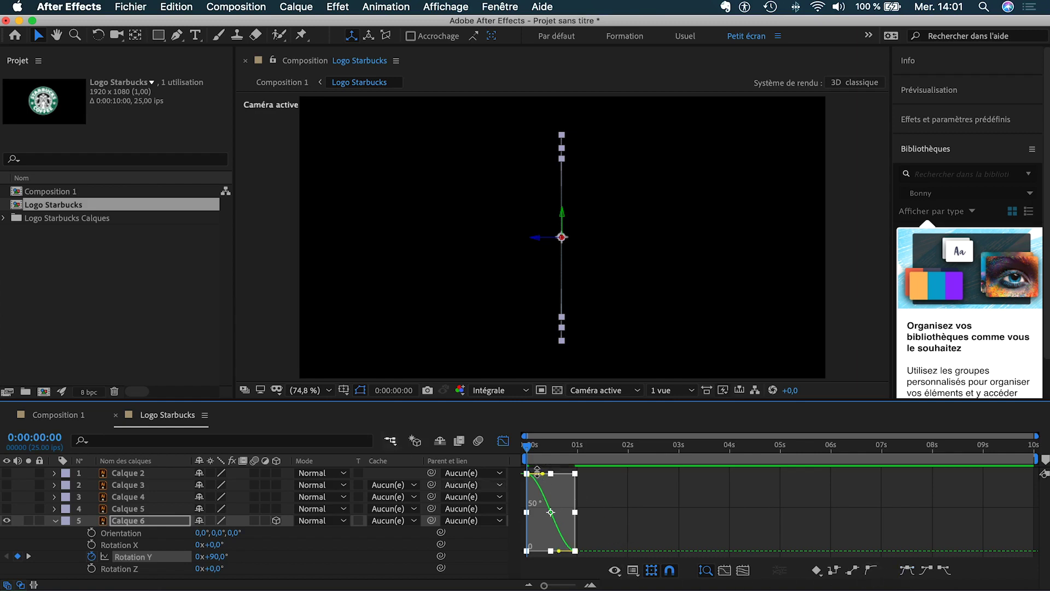
drag(543, 474, 532, 535)
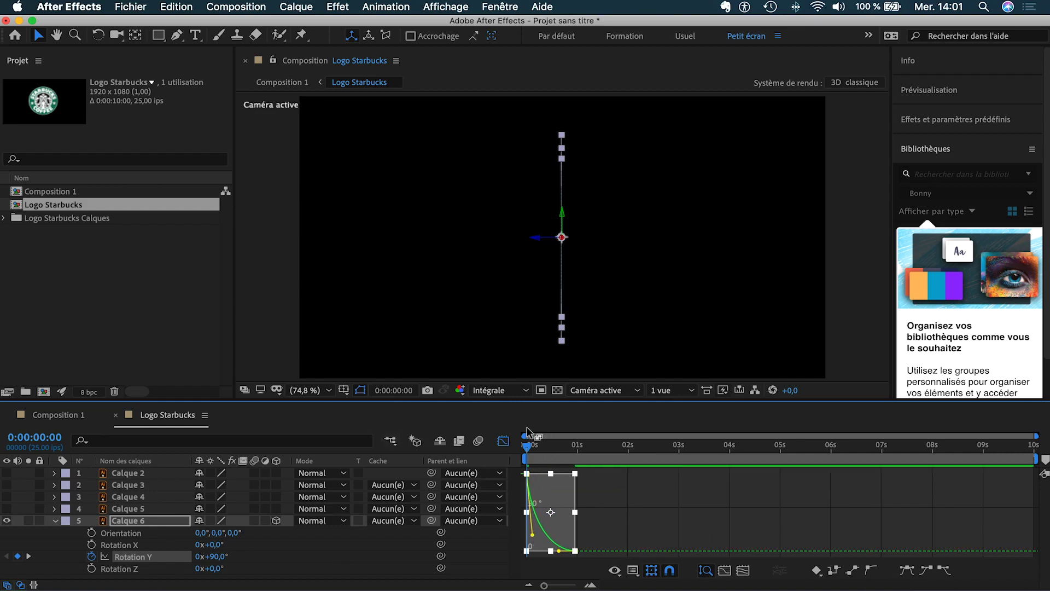
key(space)
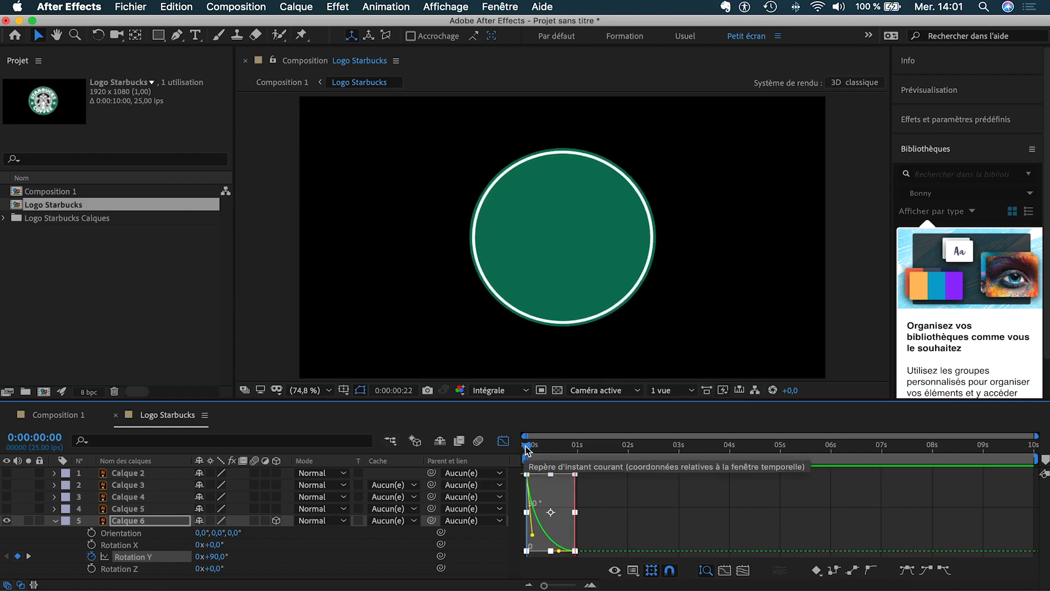
key(space)
key(space)
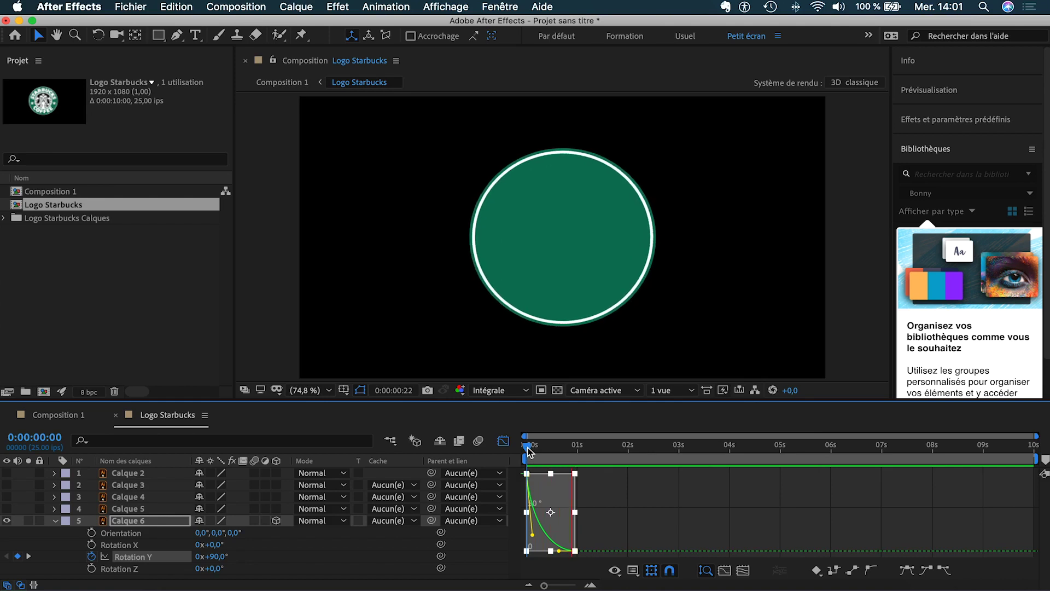
key(space)
key(space)
key(space)
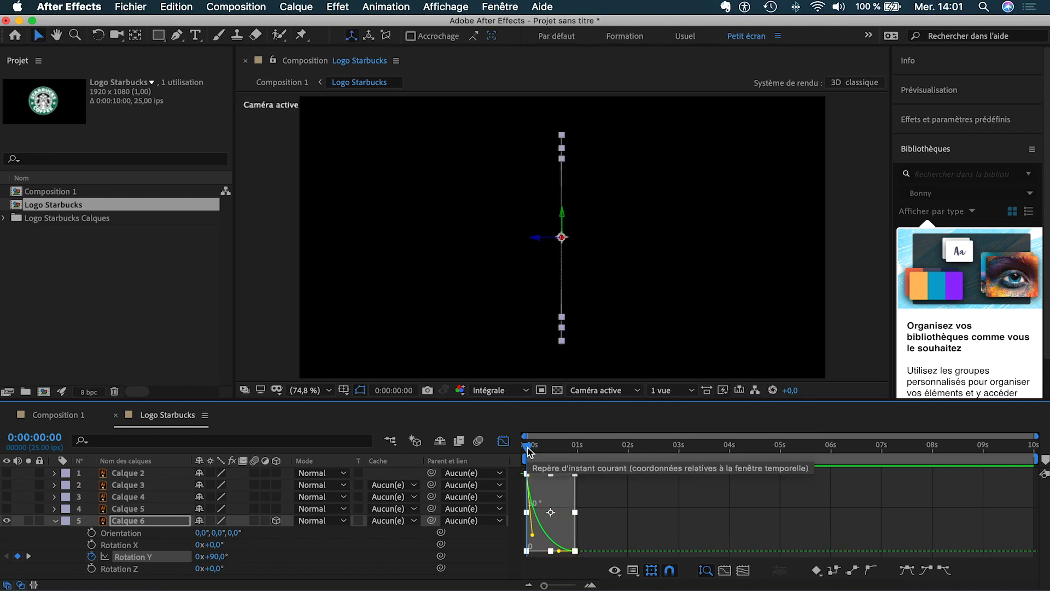
Save the project as "logo animation" on the Desktop in the After Effects project format.
key(super+s)
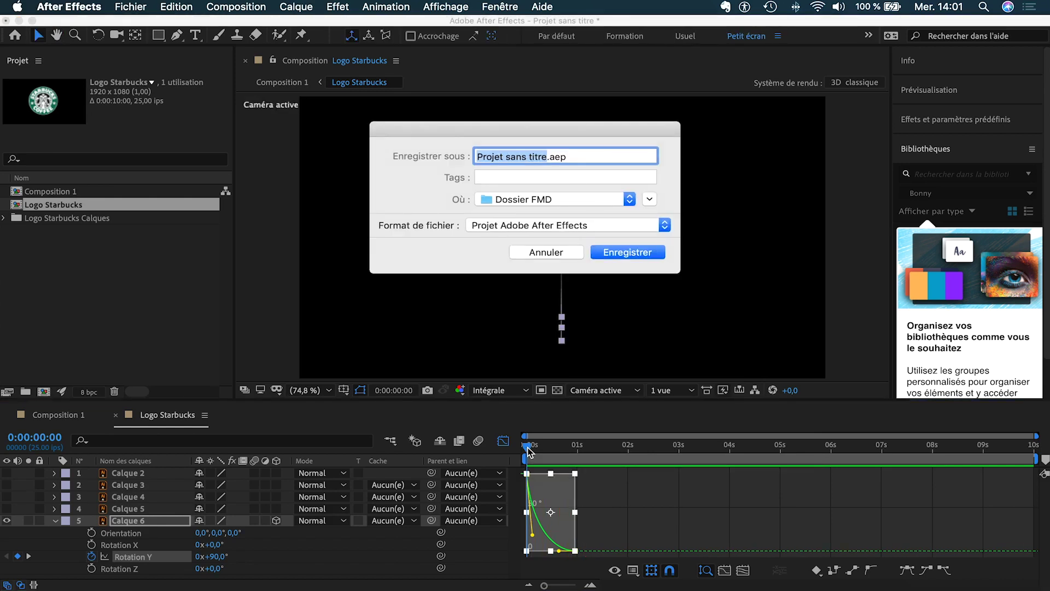
text(log)
text(mati)
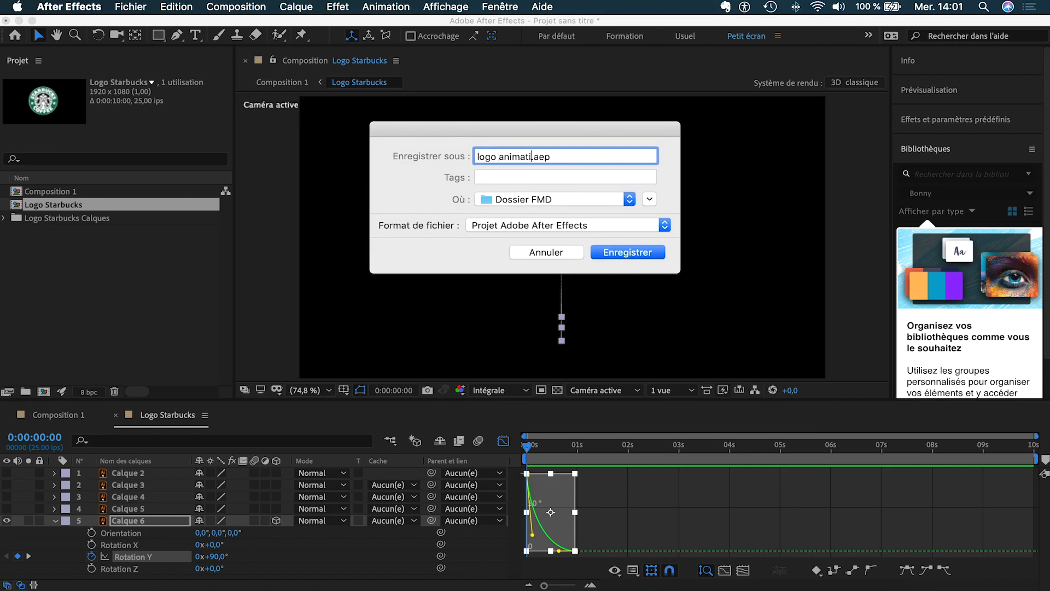
click(626, 201)
click(553, 227)
click(646, 253)
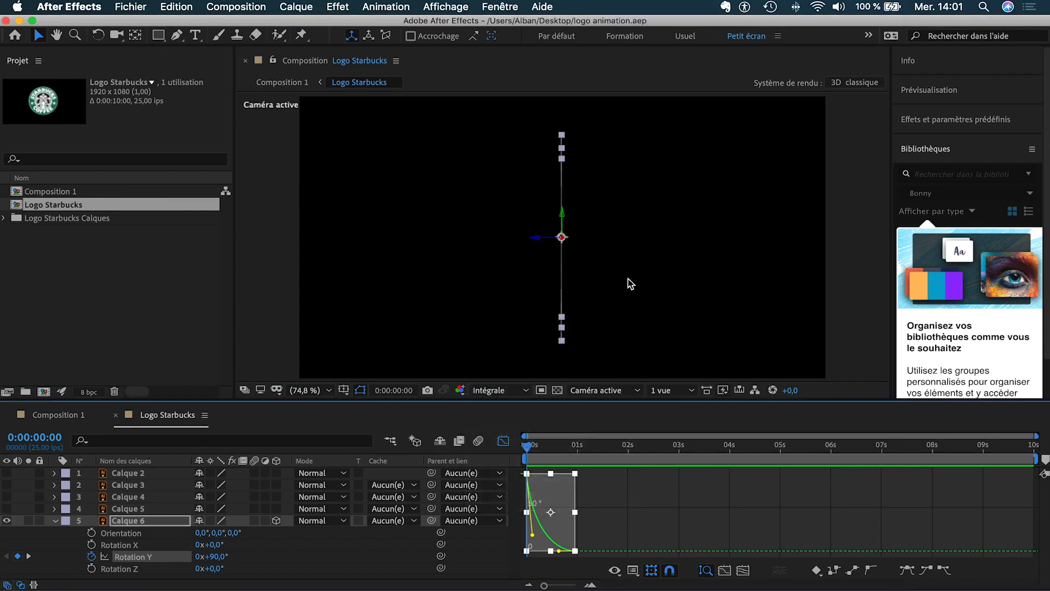
Close the graph editor, check the hidden layers one by one, show Calque 2 with the green circle, and go to 0:00:01:05.
click(503, 440)
click(615, 544)
drag(528, 450, 552, 446)
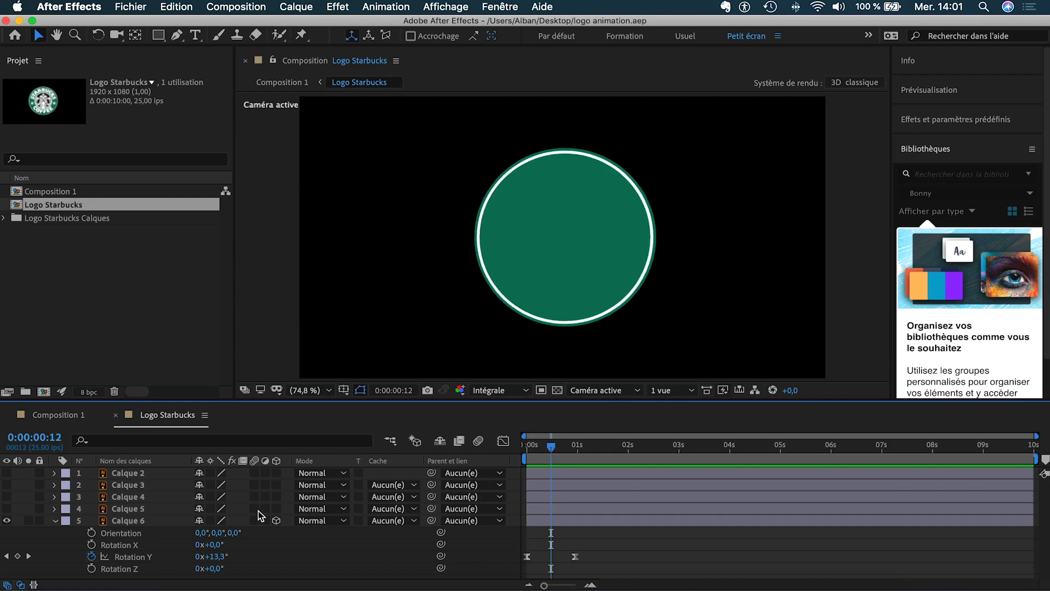
click(7, 508)
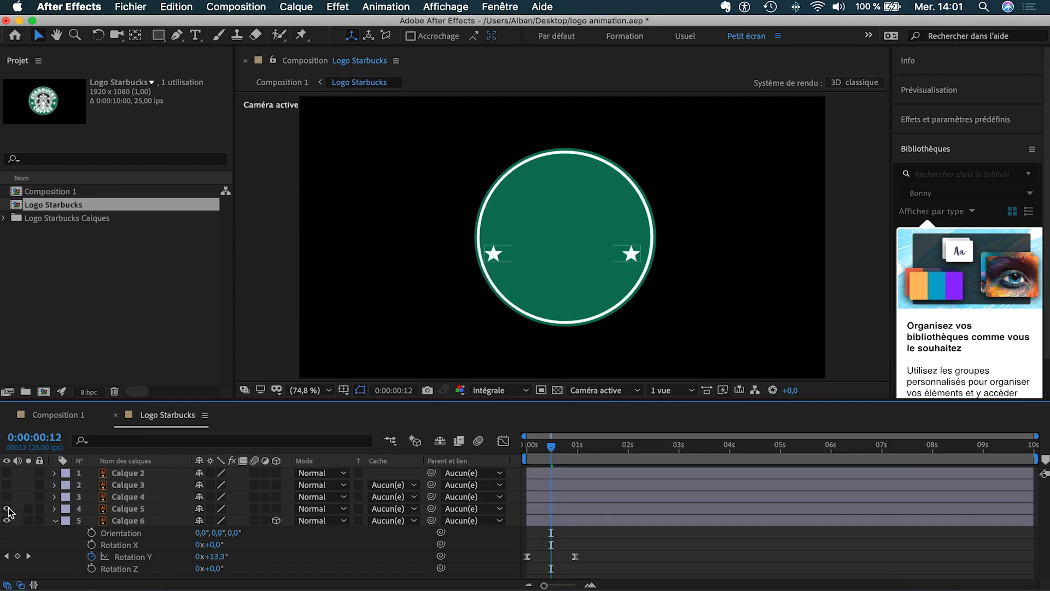
click(8, 508)
click(7, 497)
click(7, 496)
click(8, 473)
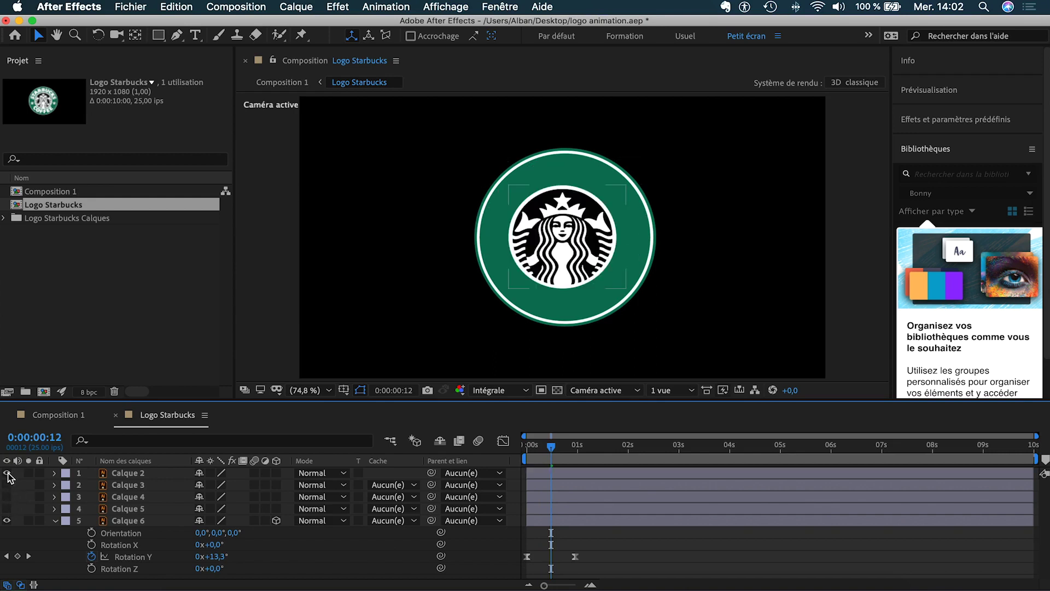
drag(564, 447, 589, 451)
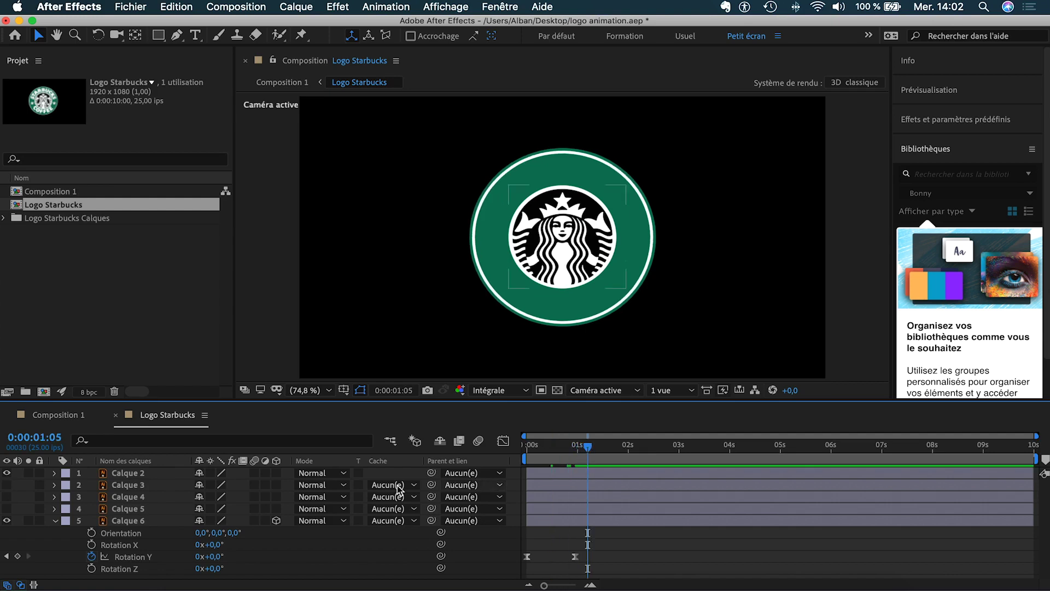
Make Calque 2 to Calque 5 visible 3D layers and parent all four to the green circle layer Calque 6.
click(276, 473)
drag(277, 484, 278, 508)
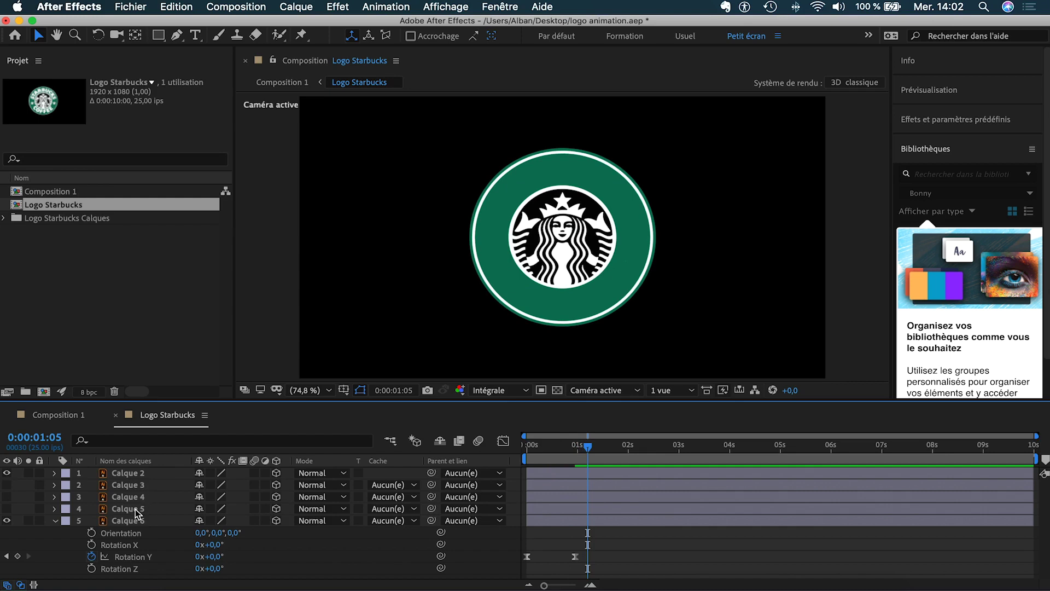
drag(7, 513, 7, 483)
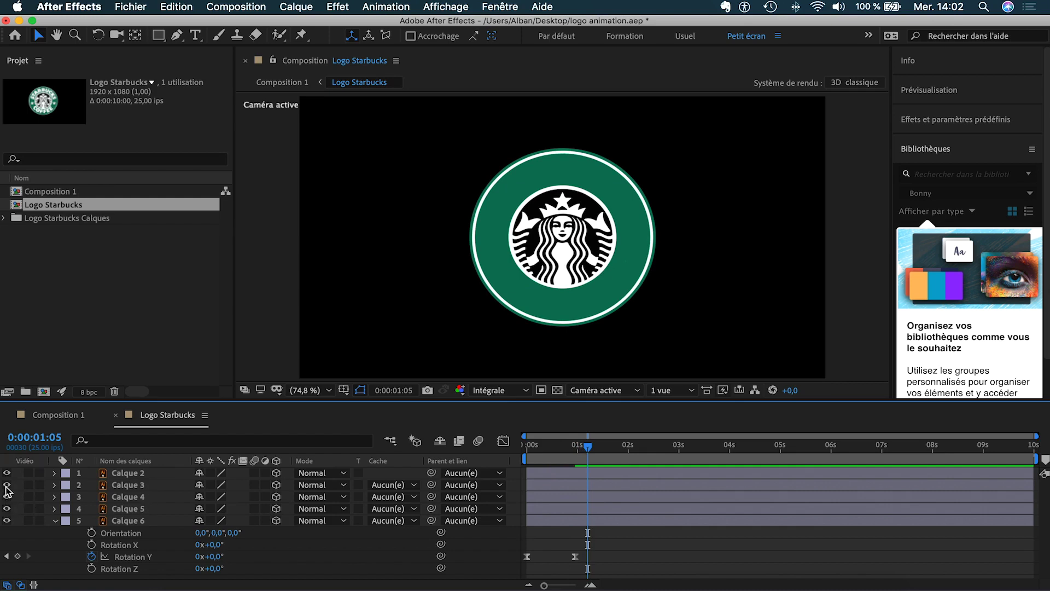
click(141, 474)
shift+click(141, 509)
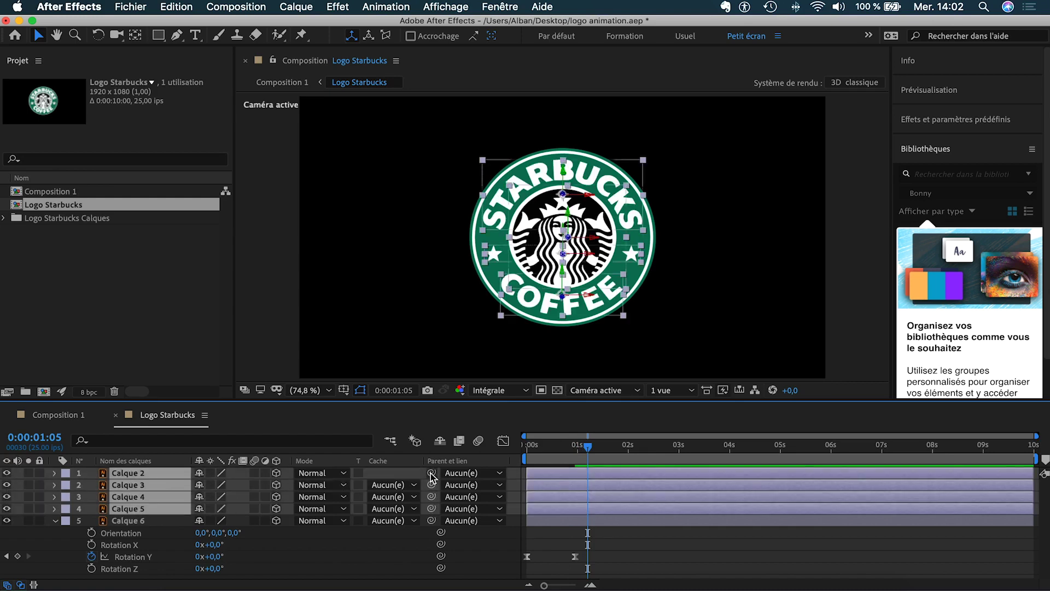
drag(436, 474, 142, 524)
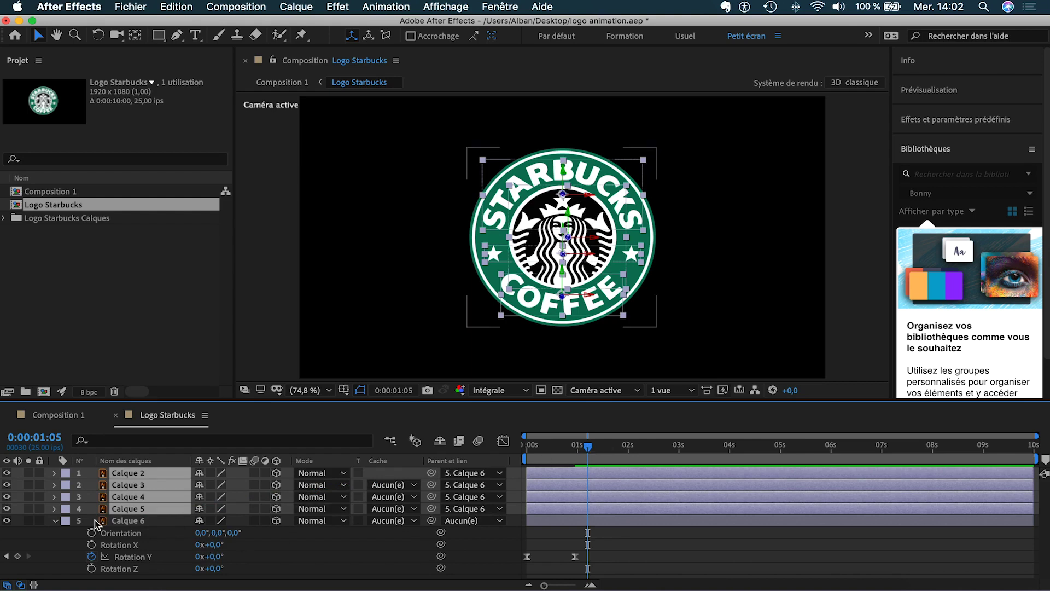
Check the parented rotation back at 0:00:00:12 and hide Calque 3, Calque 4 and Calque 5.
drag(588, 451, 551, 455)
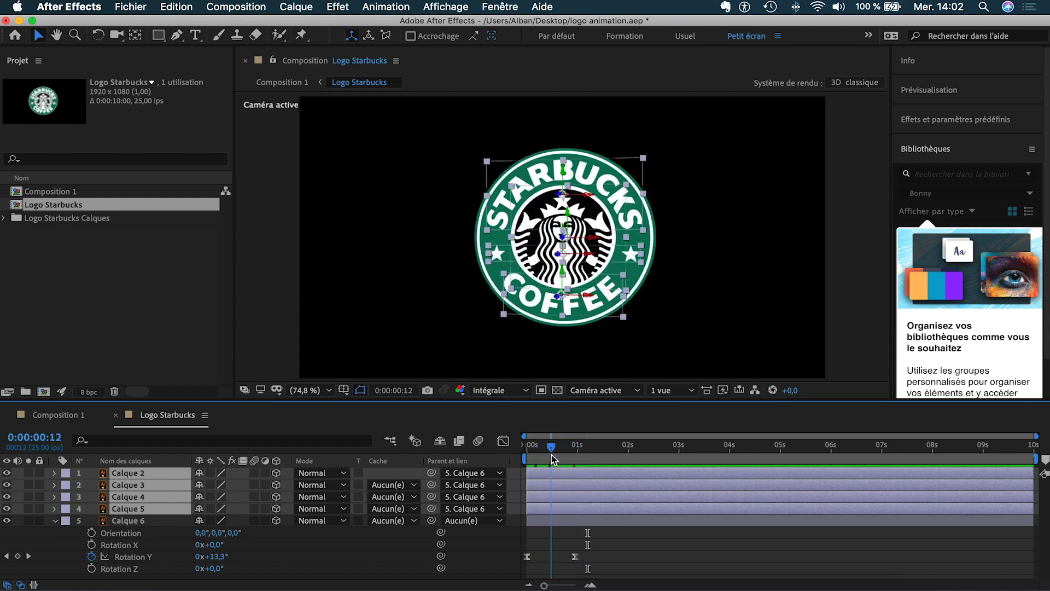
drag(7, 509, 8, 488)
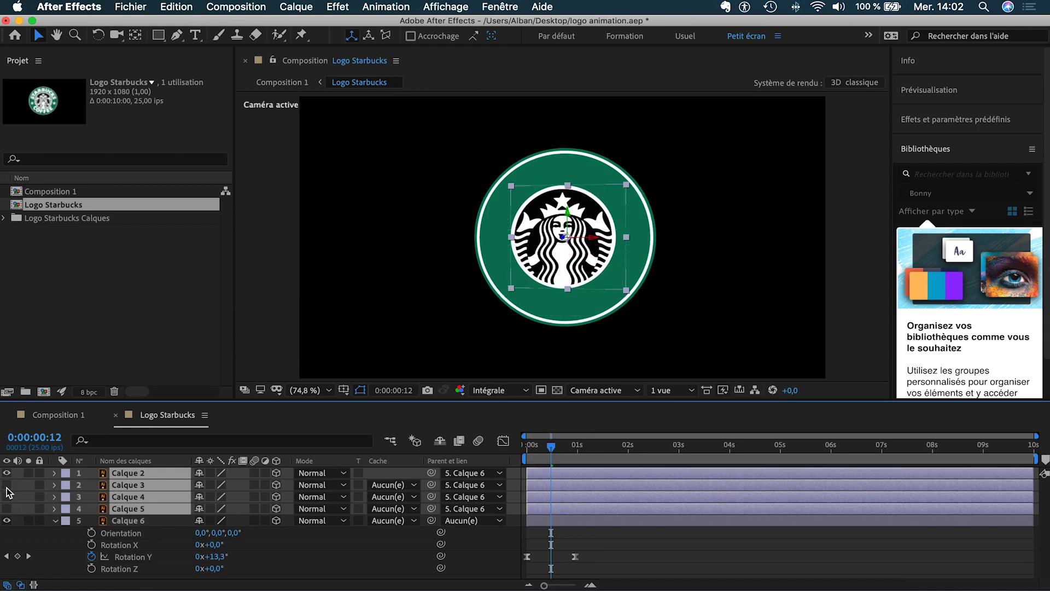
click(158, 521)
Draw a closed four-point slanted mask on Calque 2 with the Pen tool, running diagonally past the upper-left side of the siren.
click(157, 470)
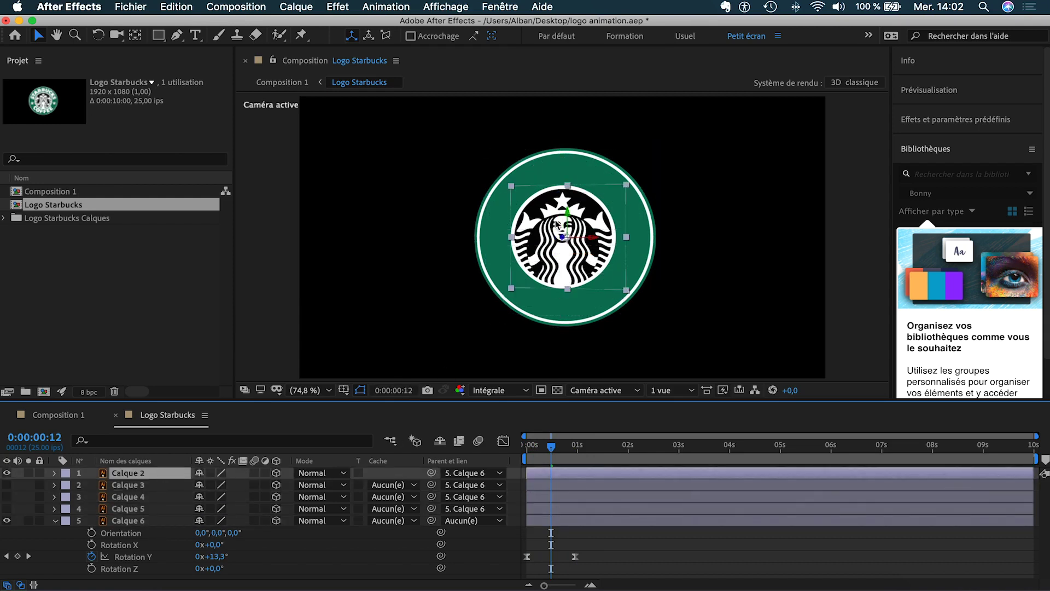
click(158, 36)
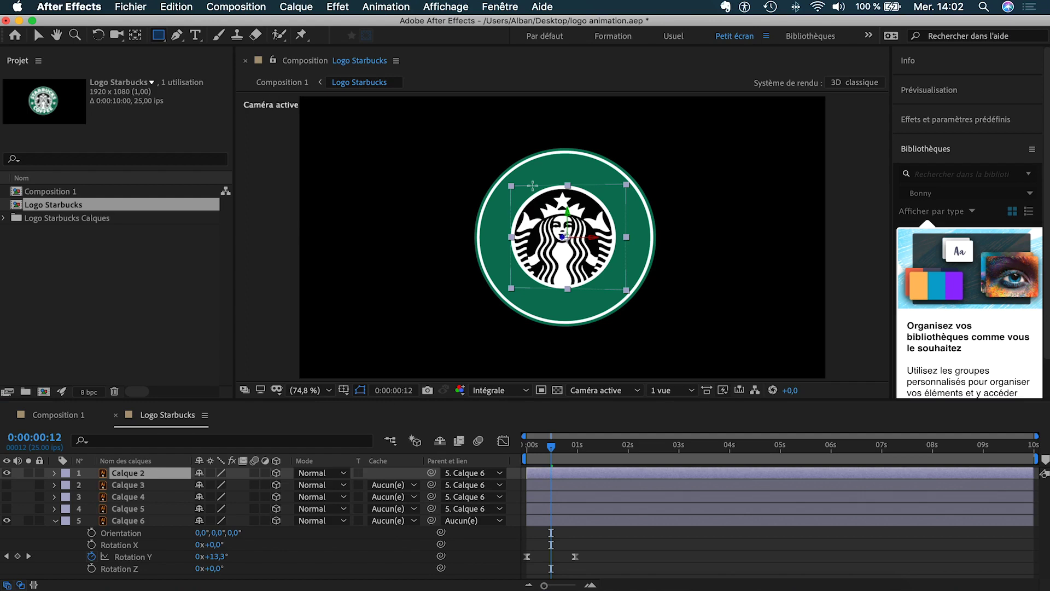
click(177, 35)
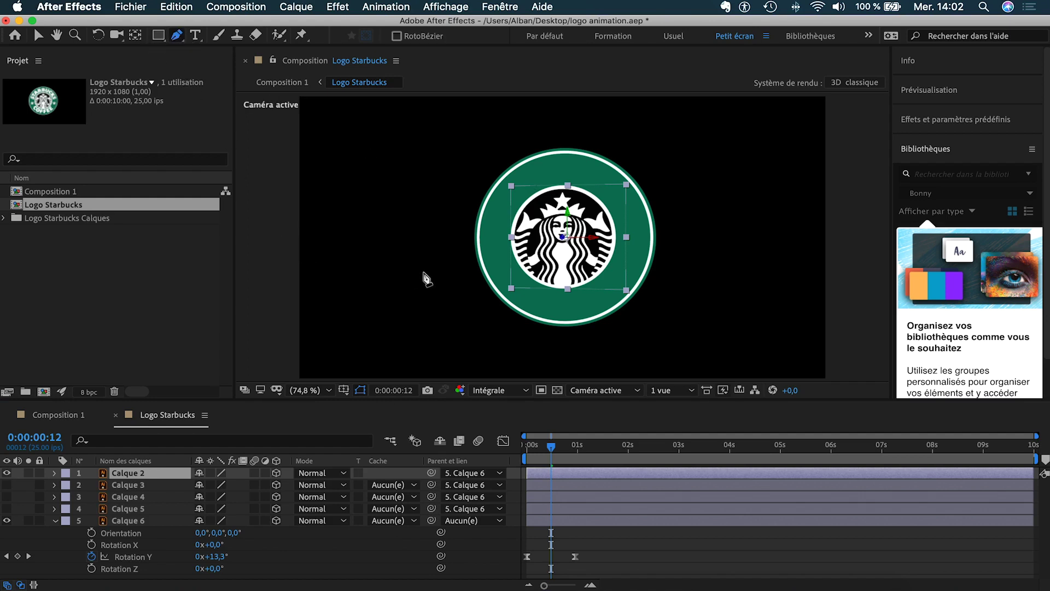
click(423, 271)
click(580, 139)
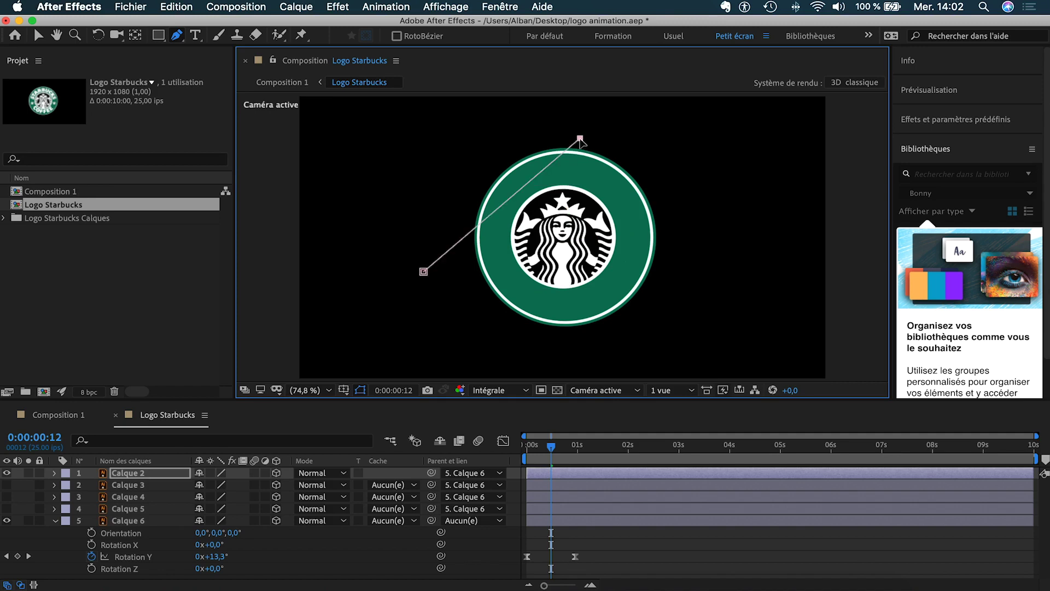
click(541, 102)
click(379, 222)
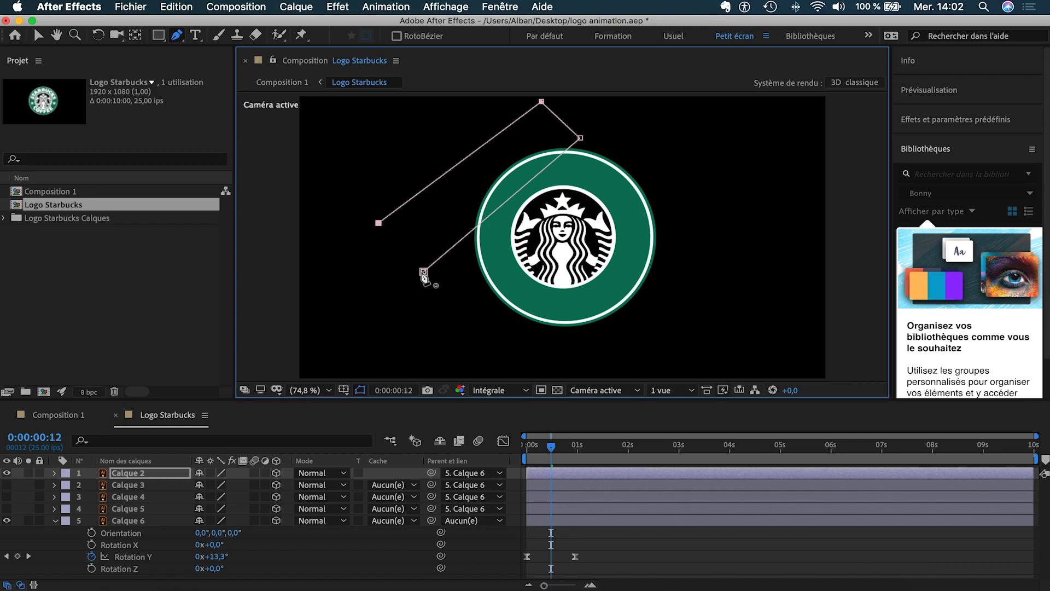
click(423, 271)
click(38, 35)
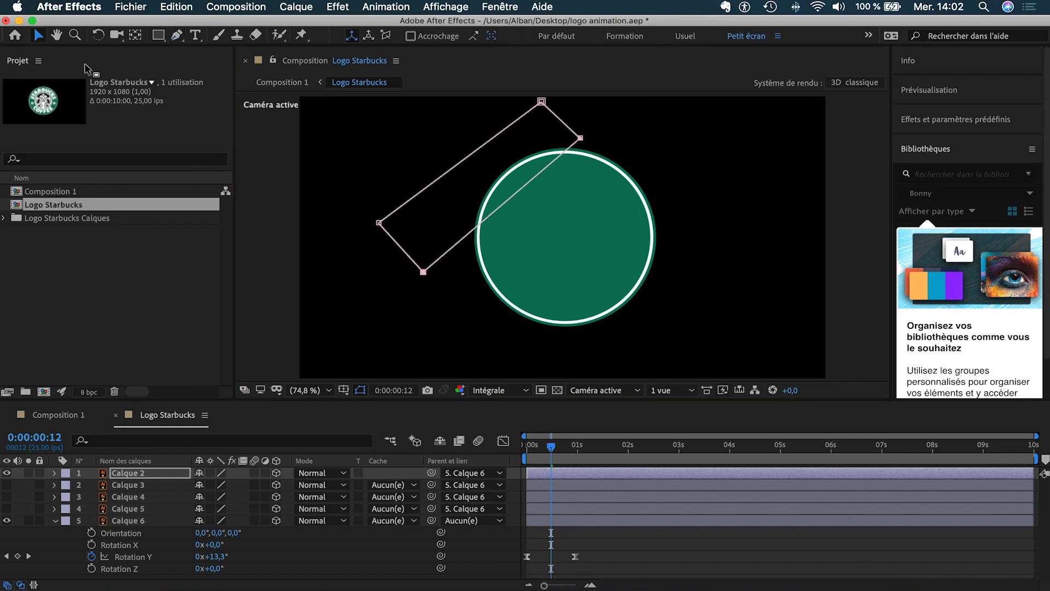
Reveal the mask properties of Calque 2 and set a mask path keyframe at 0:00:00:12.
click(54, 473)
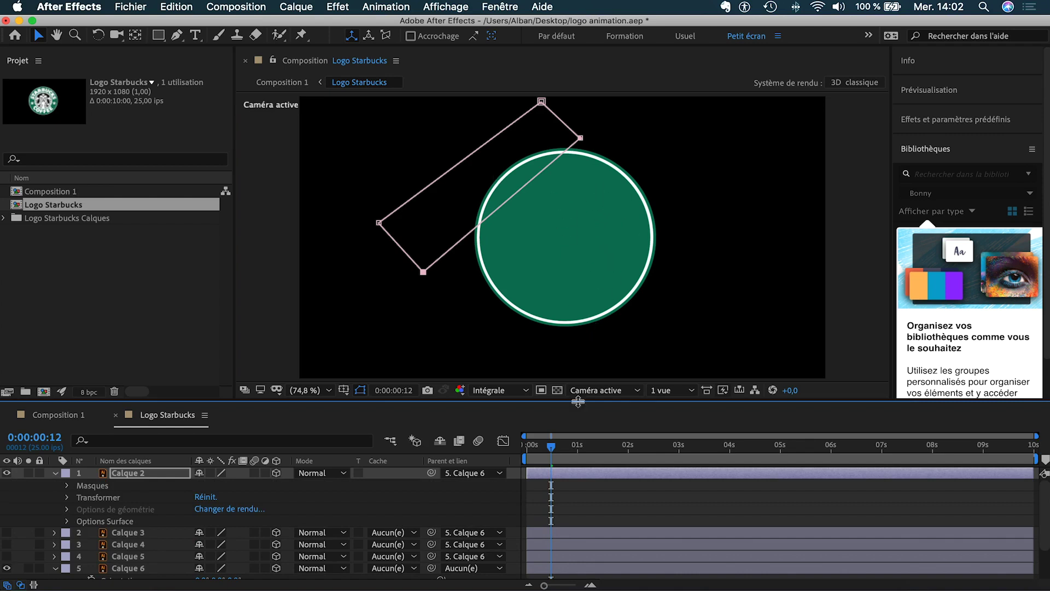
click(68, 485)
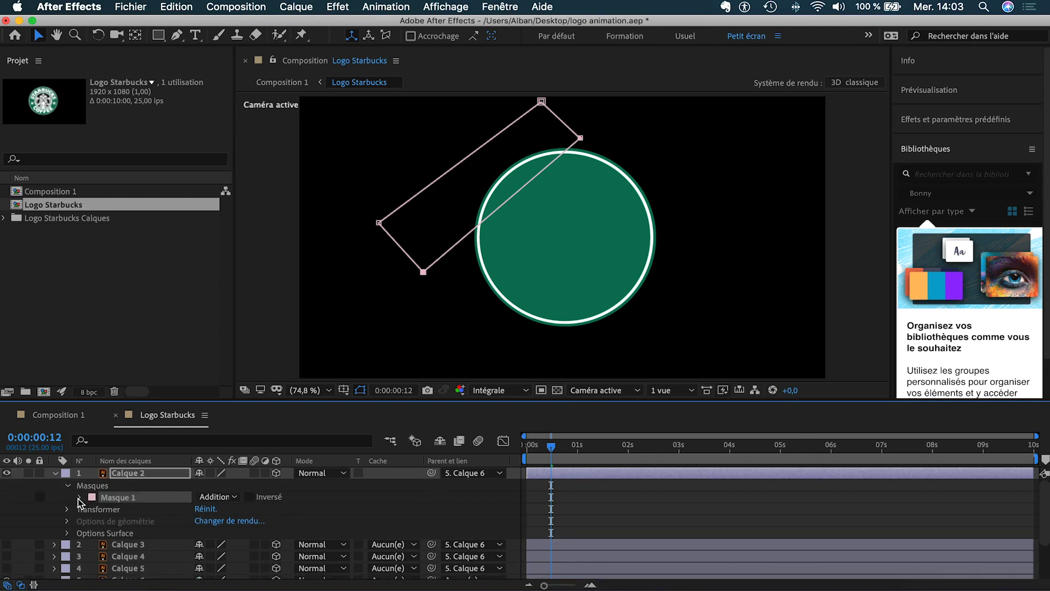
click(80, 497)
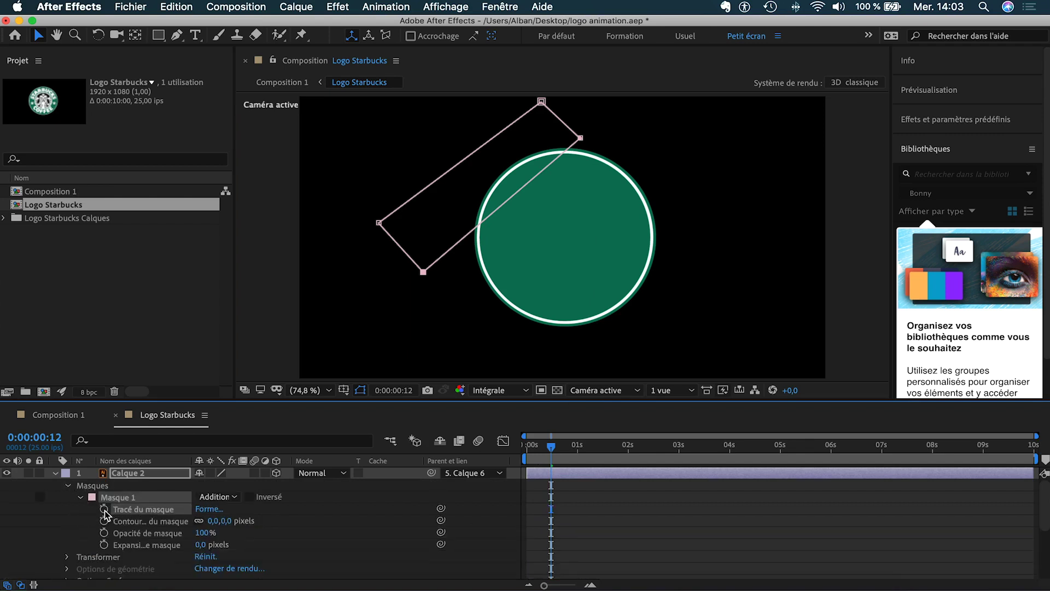
click(105, 509)
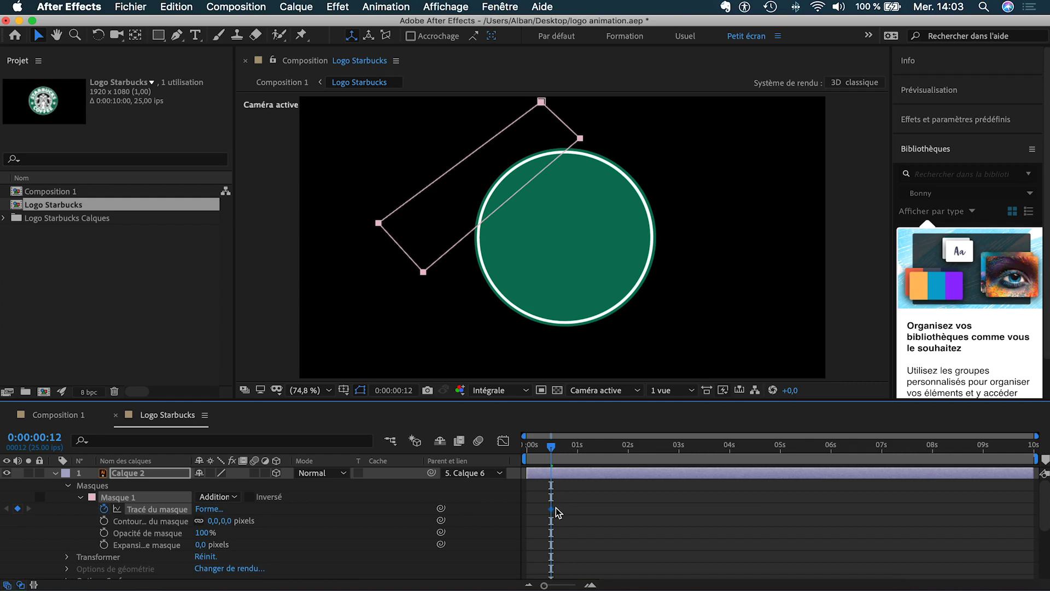
At 0:00:01:07, move the two lower-right points of the Calque 2 mask diagonally past the circle's lower-right side to uncover the whole siren.
drag(555, 450, 593, 452)
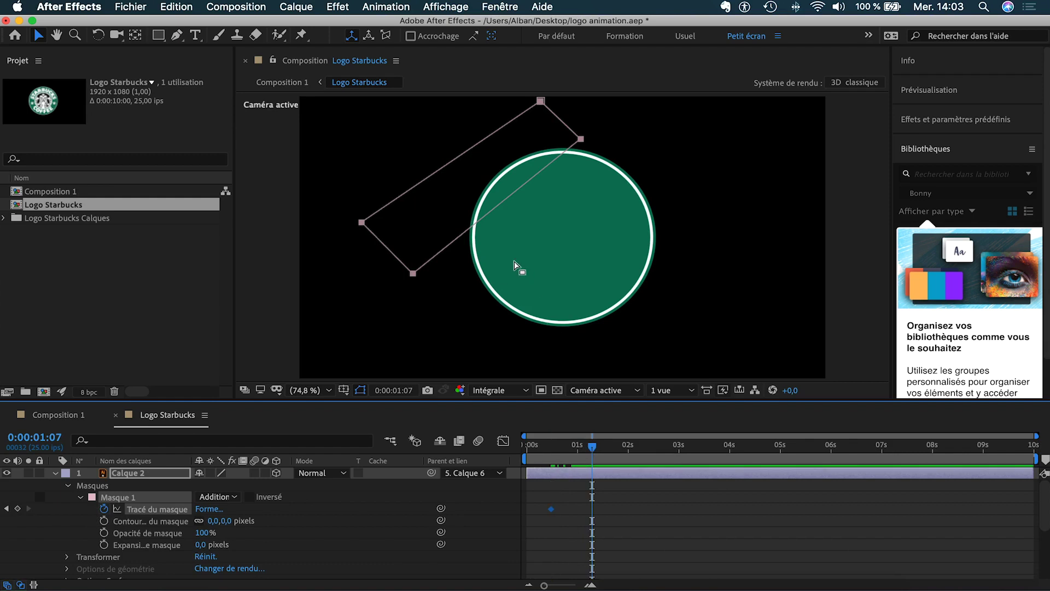
click(107, 486)
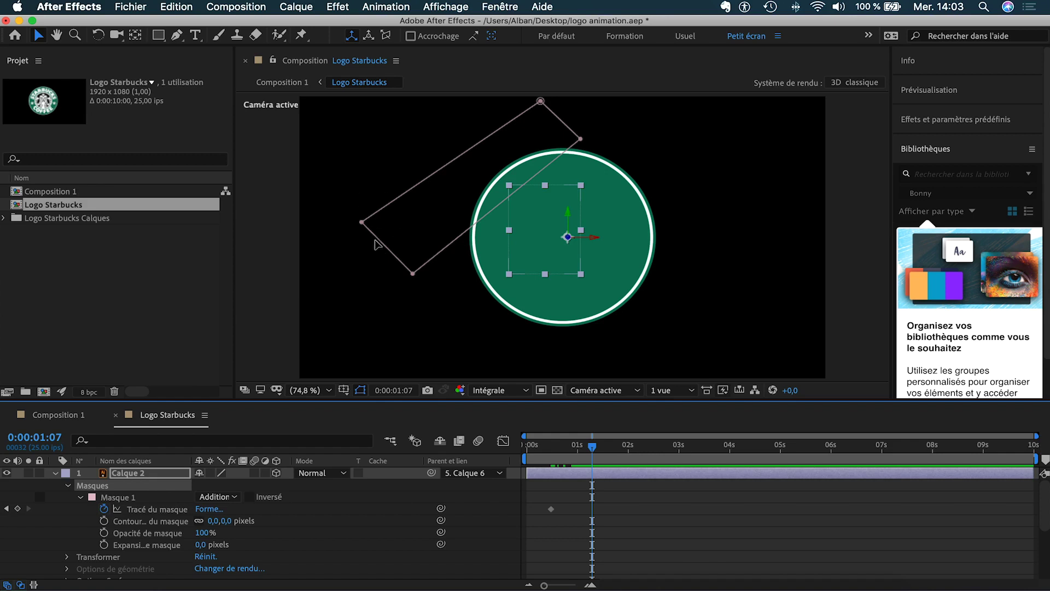
drag(460, 237, 473, 250)
key(super+z)
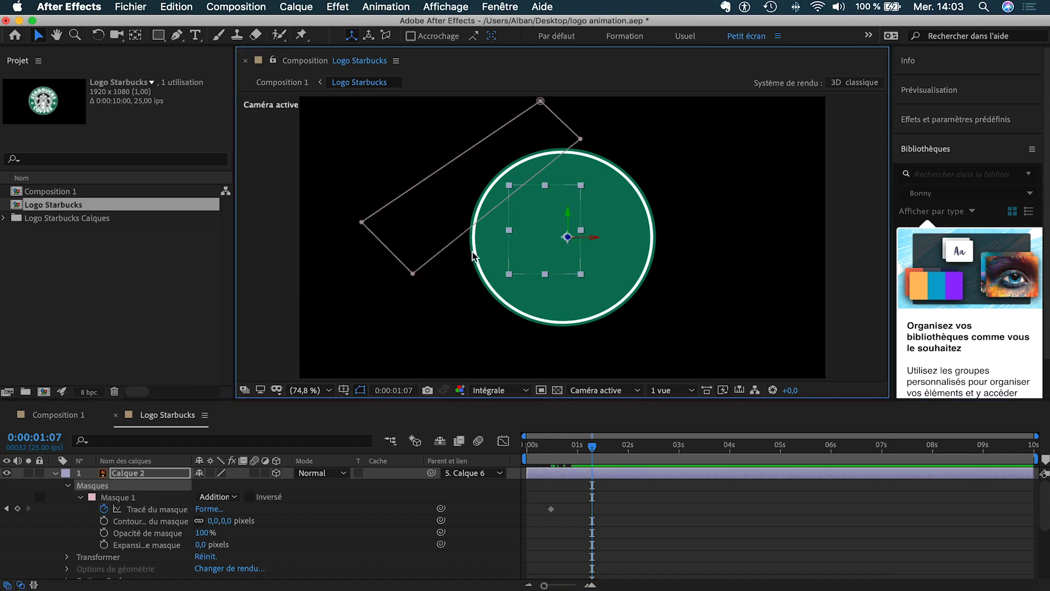
click(412, 275)
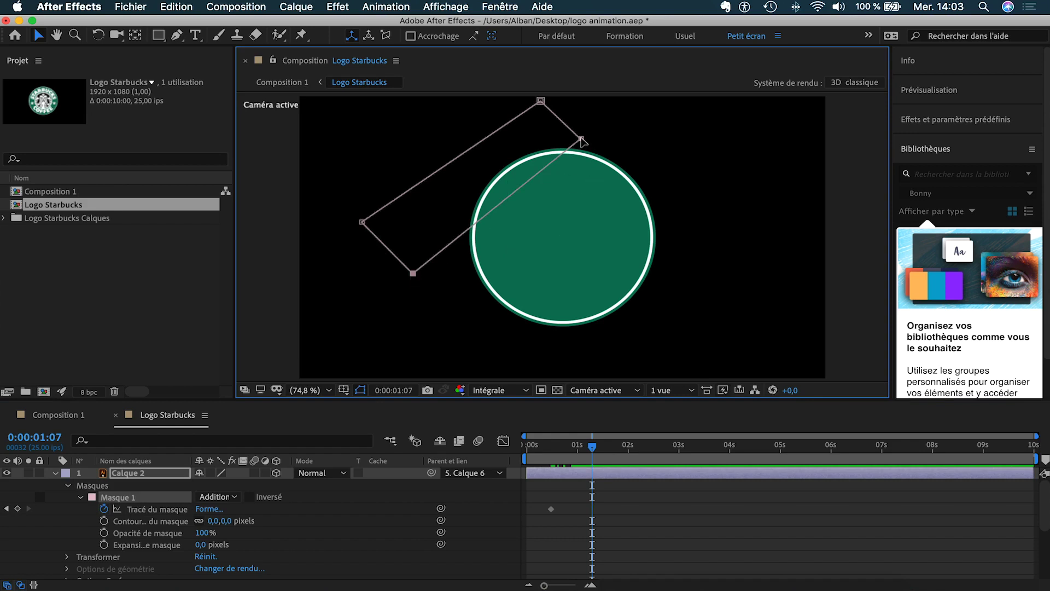
drag(581, 141, 685, 218)
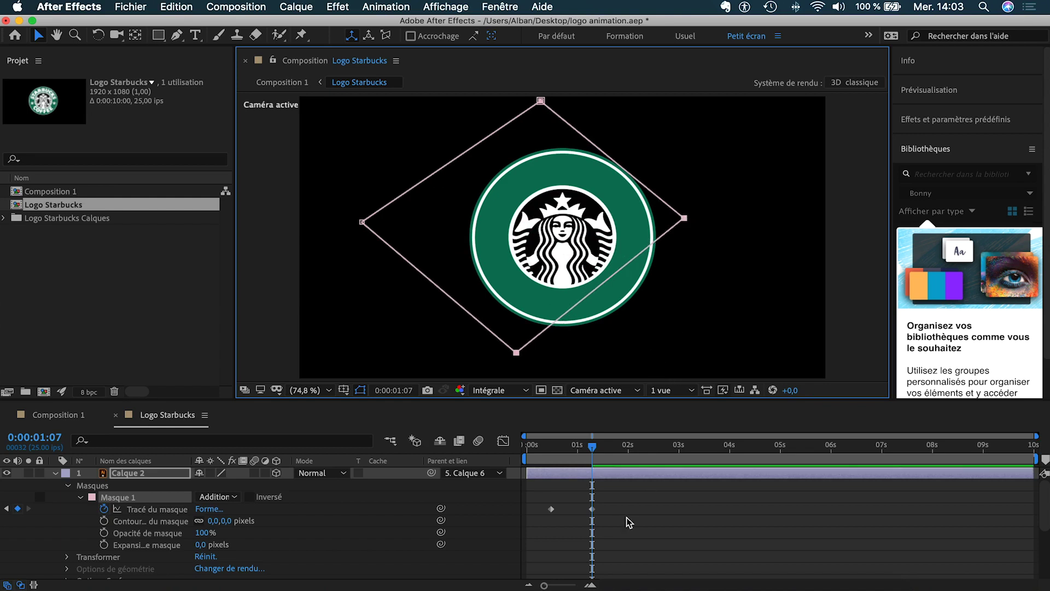
Ease both mask path keyframes of Calque 2 and shape their speed graph into a sharp central peak.
click(544, 510)
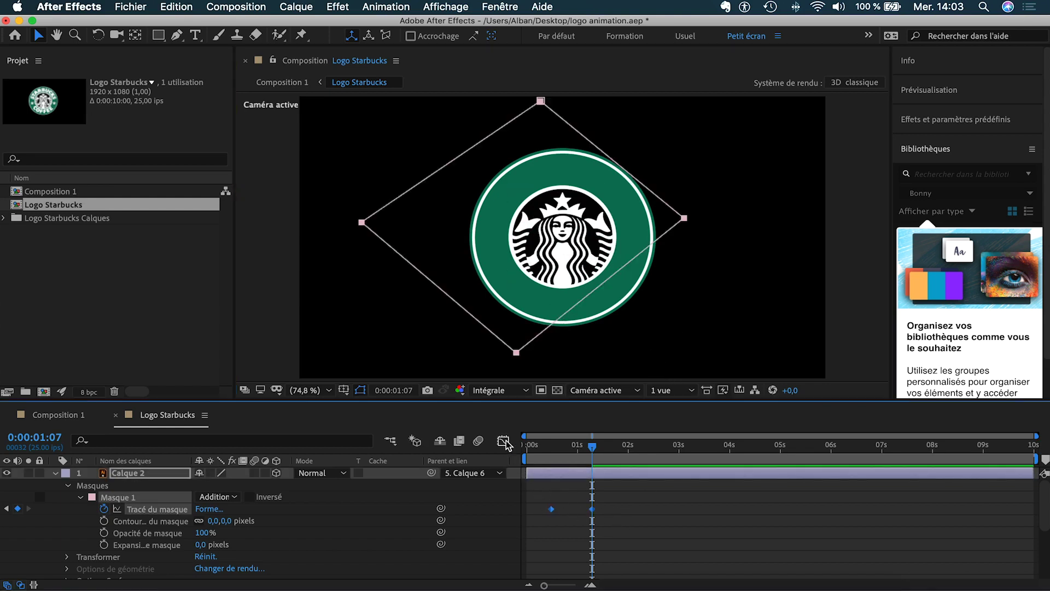
key(shift+F3)
click(553, 483)
key(F9)
mouse_move(558, 547)
mouse_down()
mouse_move(585, 548)
mouse_move(570, 550)
mouse_up()
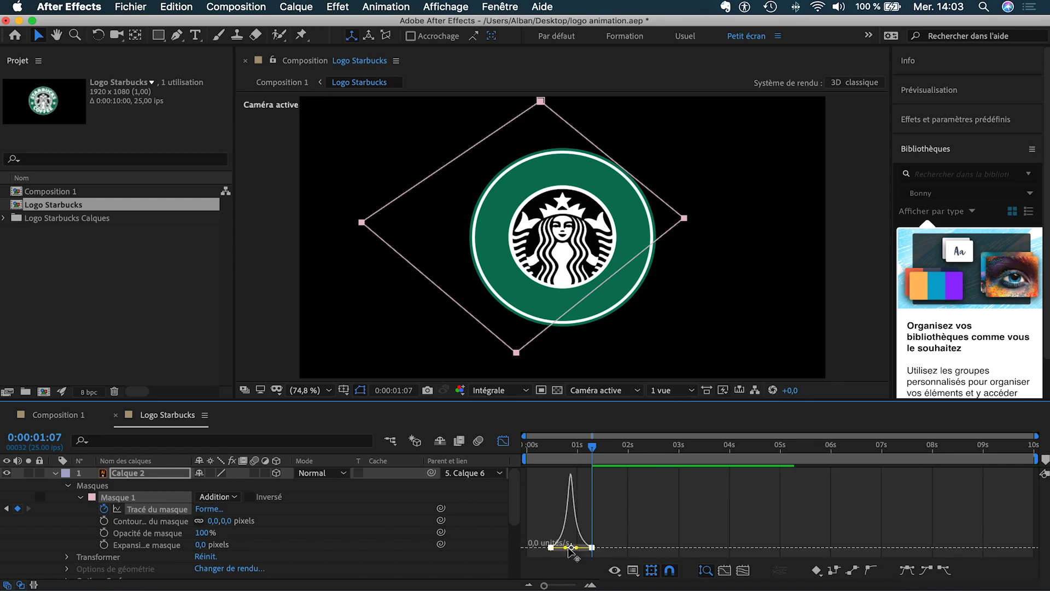
Check the reveal from the start and slow it by moving the second mask path keyframe later, between 1 and 2 seconds.
drag(555, 451, 528, 452)
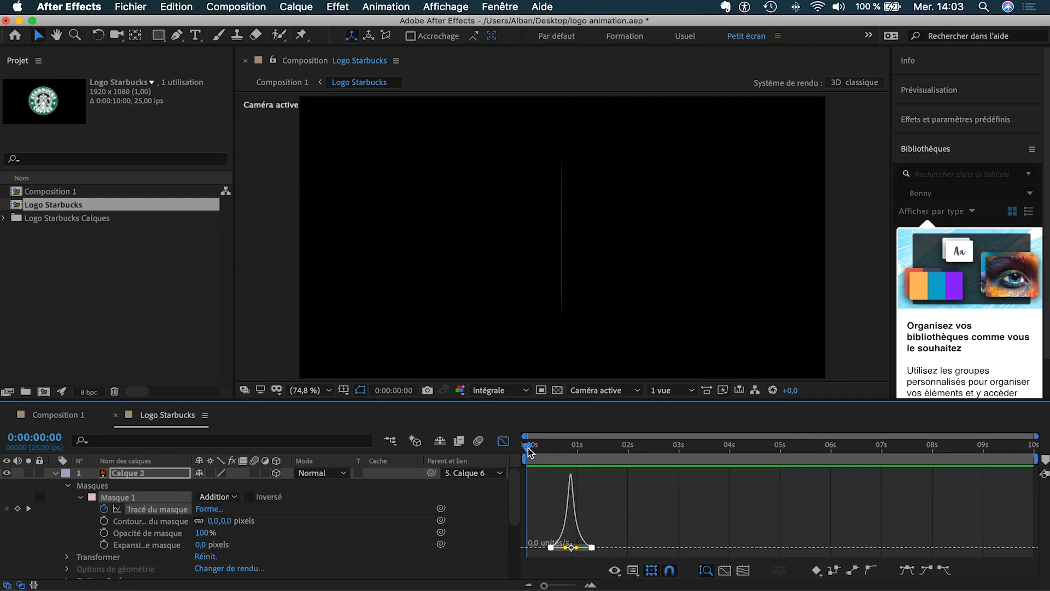
drag(528, 452, 535, 452)
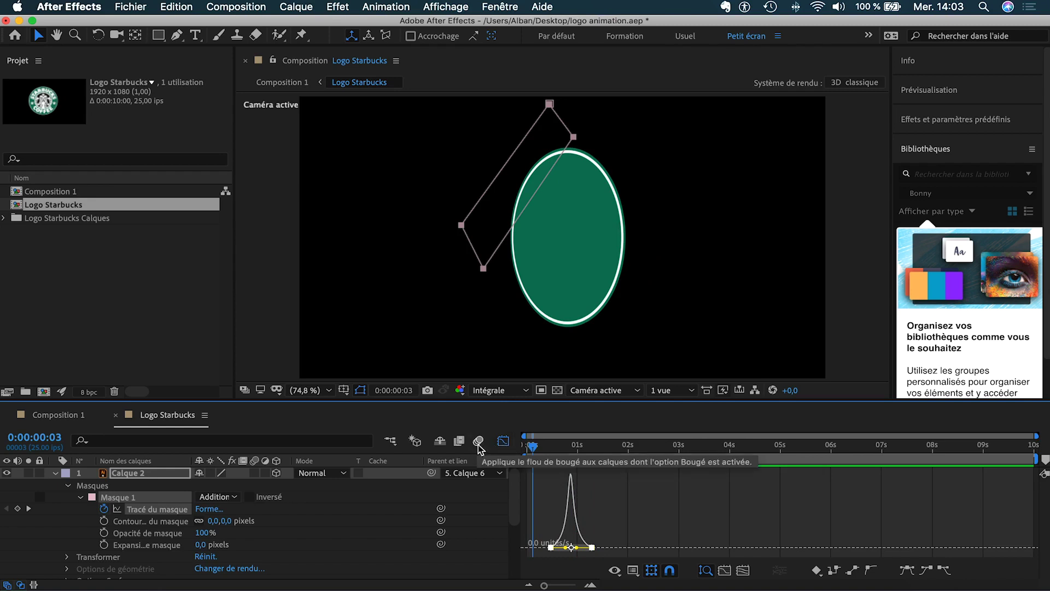
drag(534, 451, 581, 457)
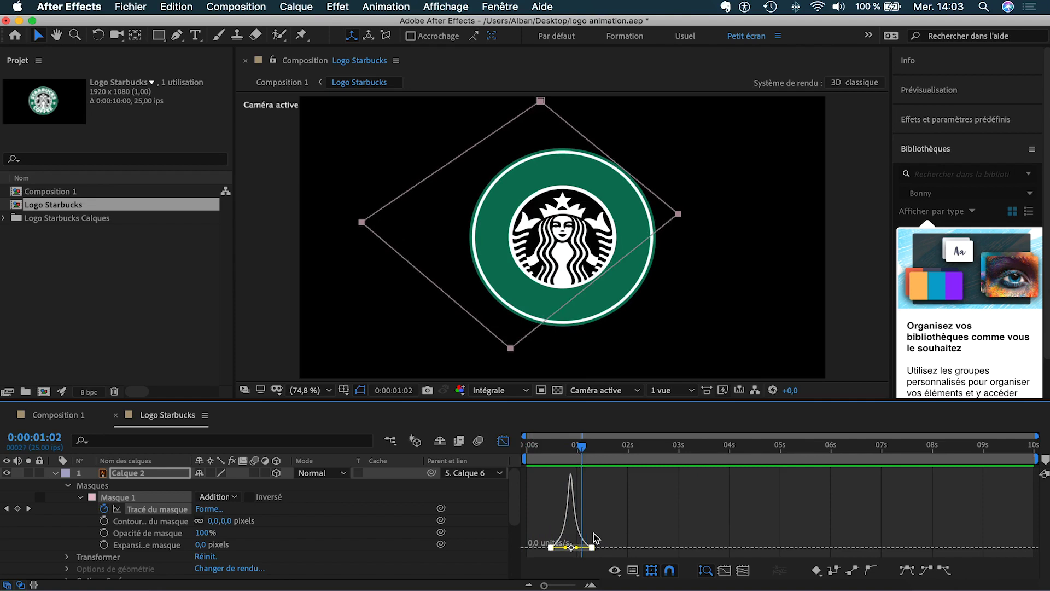
drag(604, 559, 544, 485)
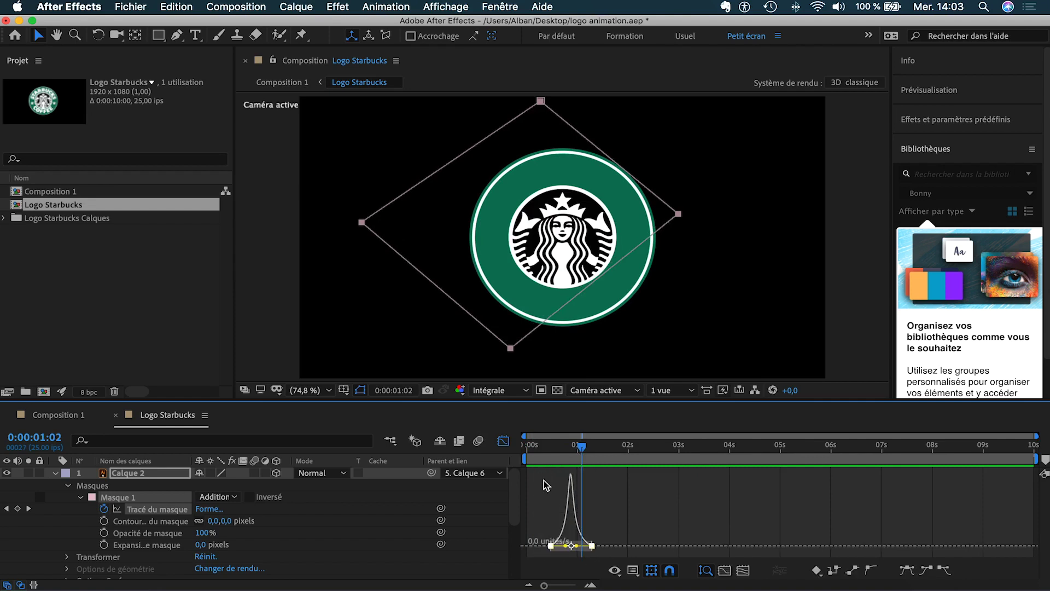
click(503, 440)
click(611, 529)
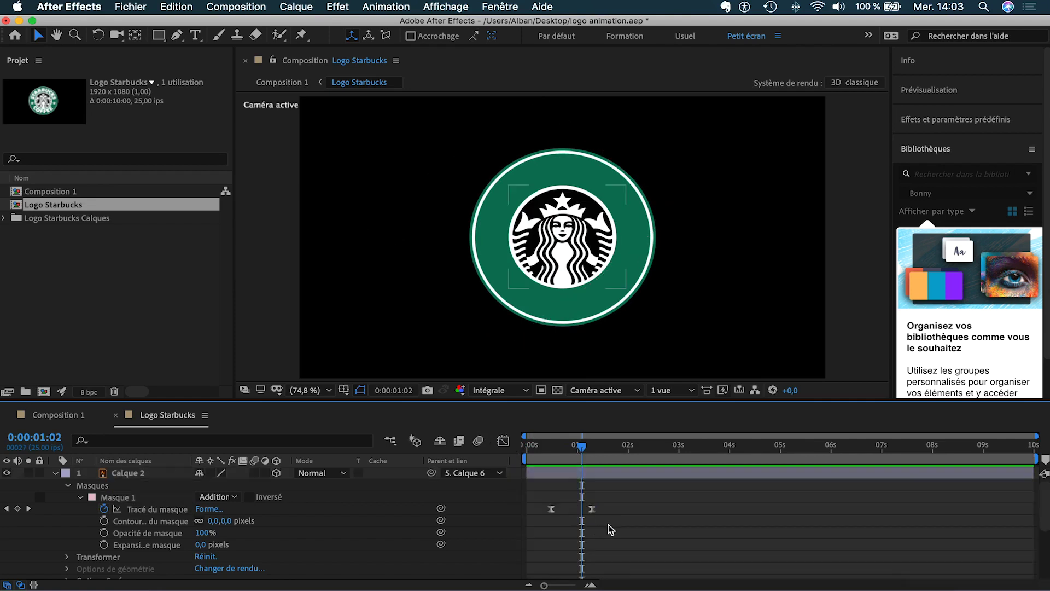
drag(591, 512, 615, 514)
click(503, 440)
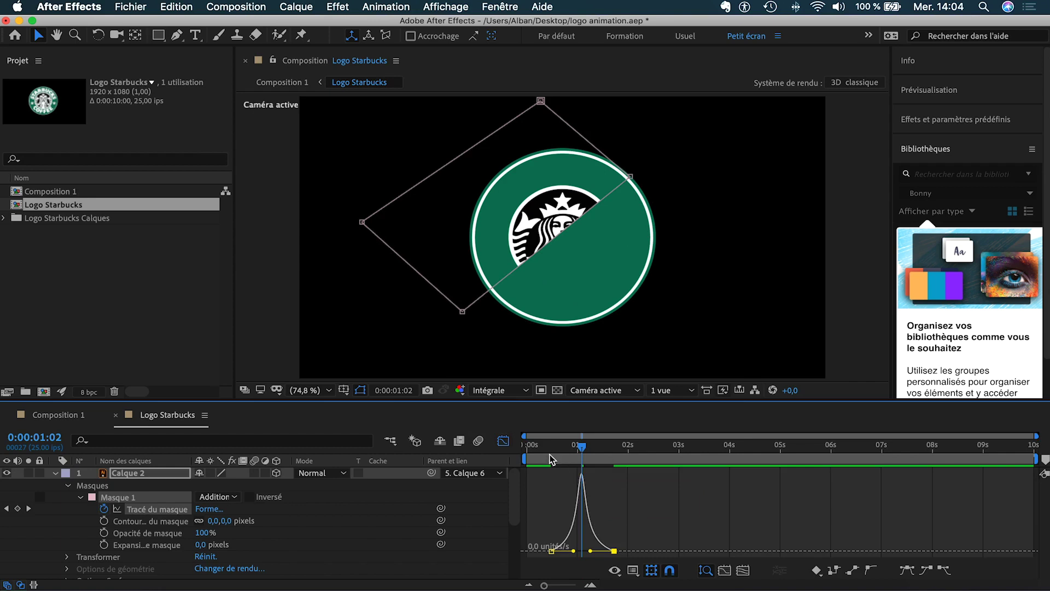
Play the slowed siren reveal from the start, stop at 0:00:01:09, and collapse the properties of Calque 2 and Calque 6.
key(Home)
key(space)
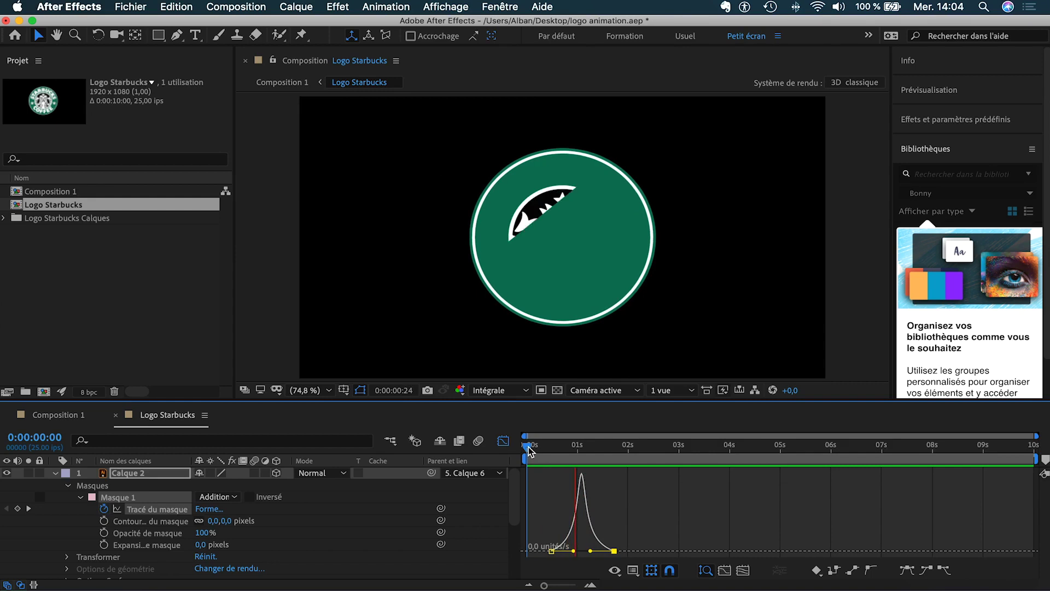
click(558, 449)
drag(573, 457, 596, 466)
click(498, 444)
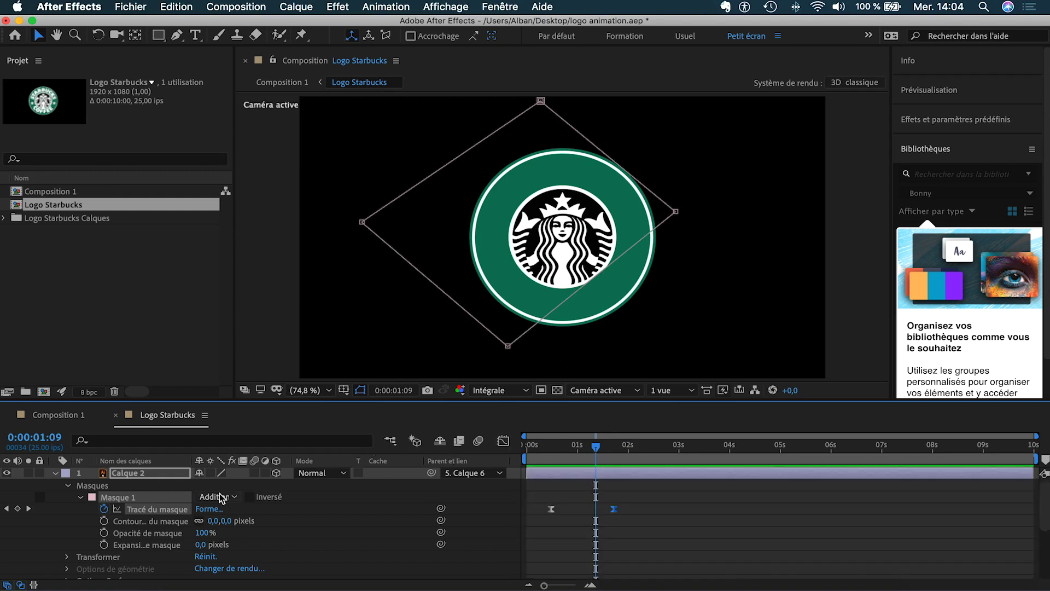
click(54, 473)
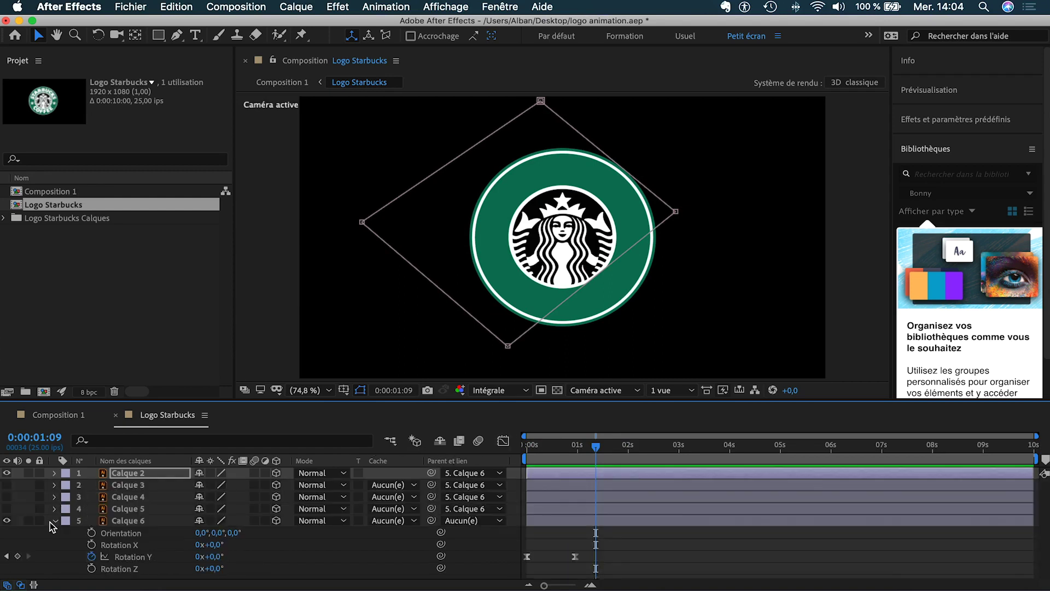
click(54, 521)
Make the two lettering layers, Calque 3 and Calque 4, visible and keep the stars on Calque 5 hidden.
click(139, 509)
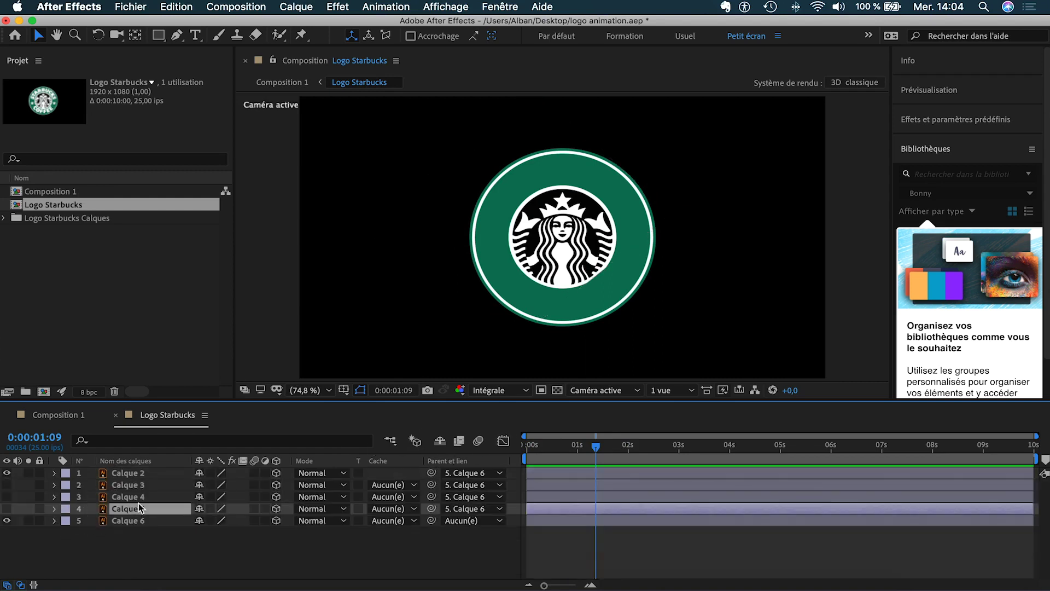
click(7, 497)
click(7, 497)
click(7, 484)
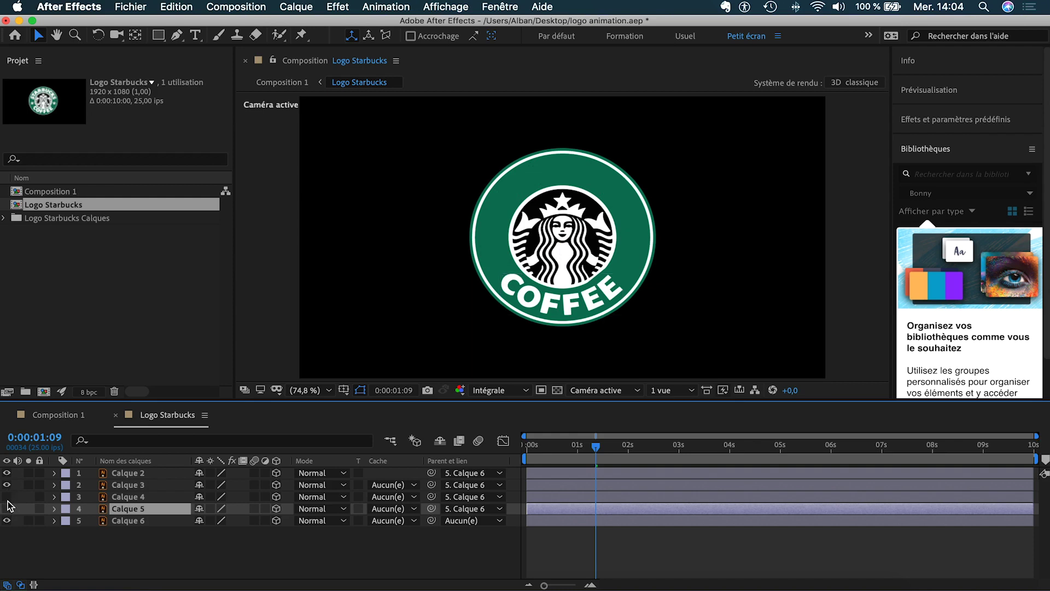
click(7, 497)
click(7, 509)
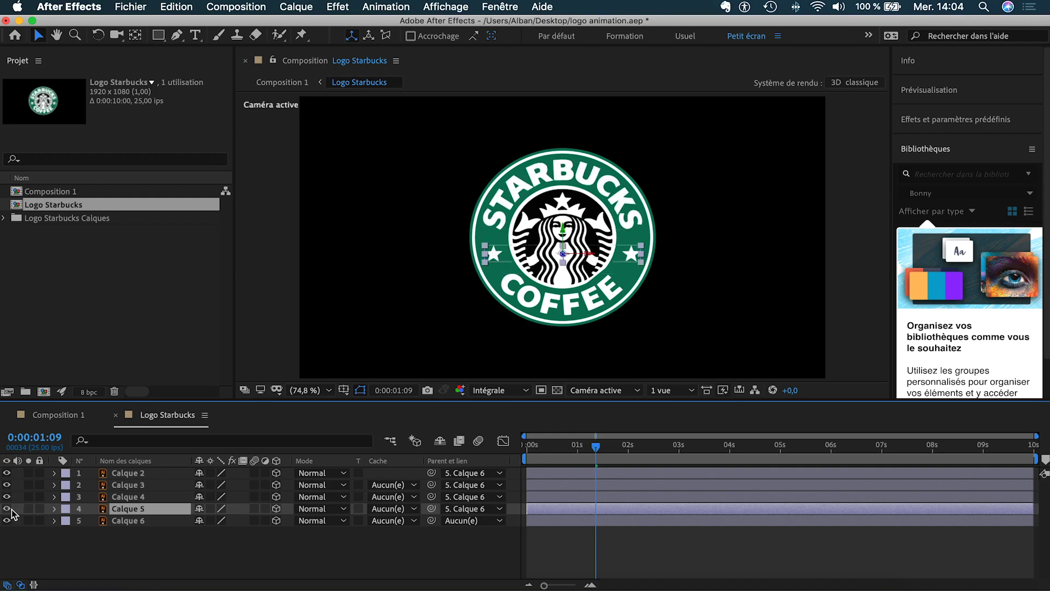
click(7, 509)
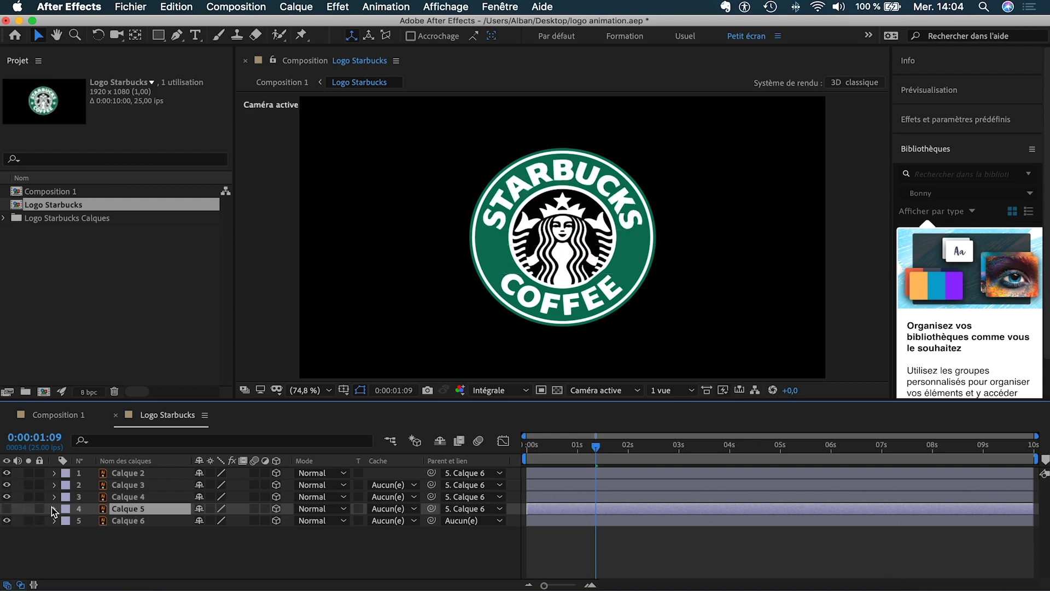
Move the anchor point of the STARBUCKS lettering, Calque 4, down to the centre of the logo.
click(137, 498)
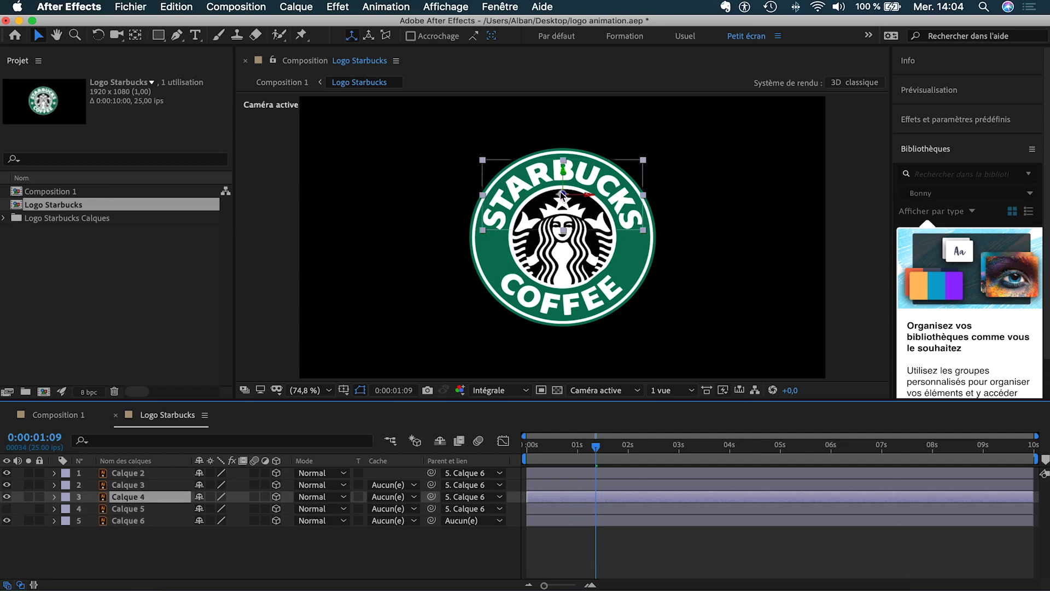
key(period)
key(period)
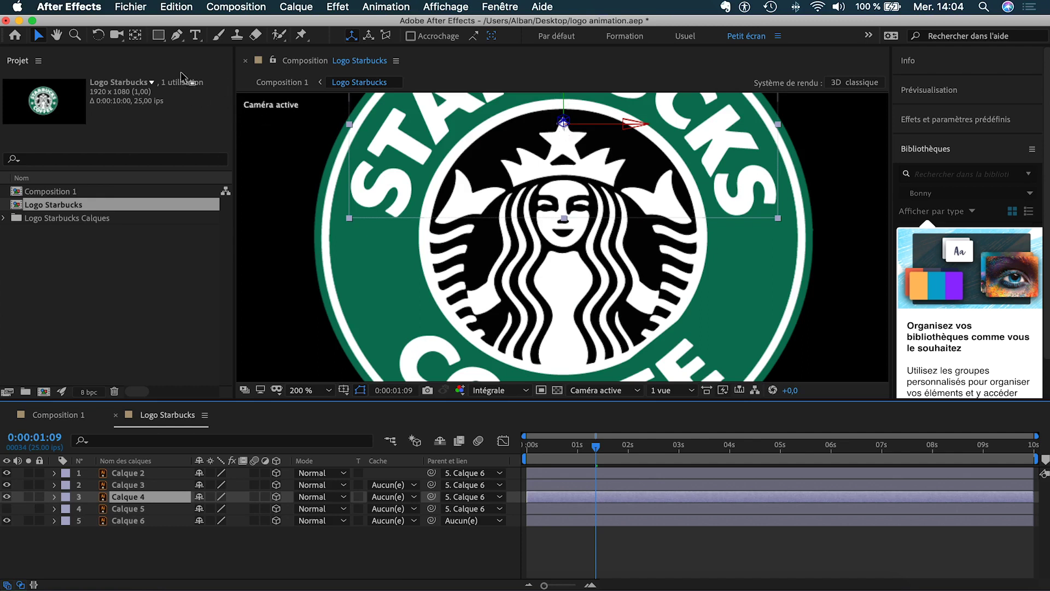
click(136, 38)
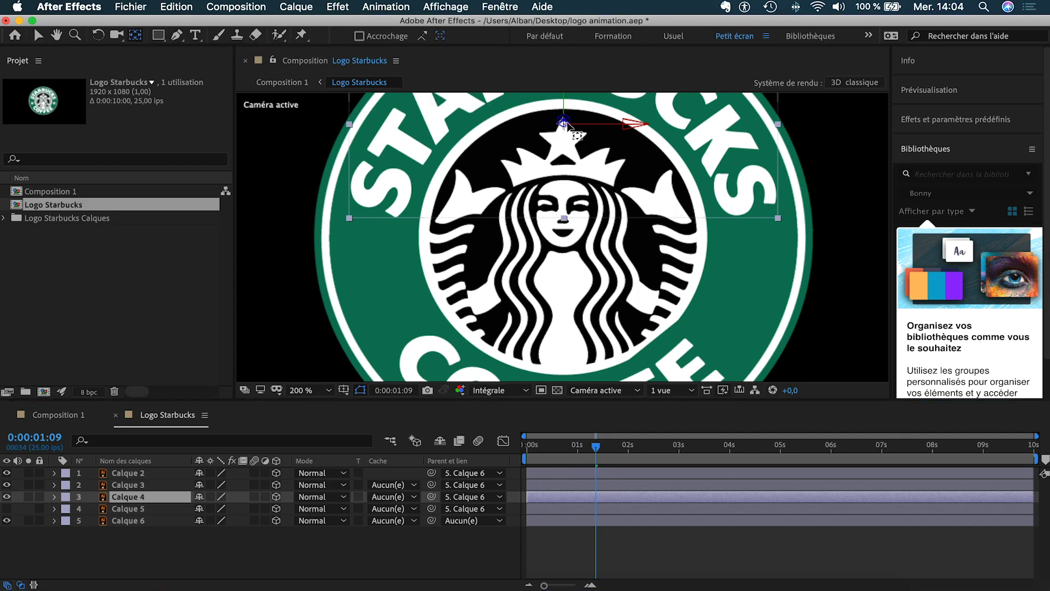
drag(565, 123, 569, 237)
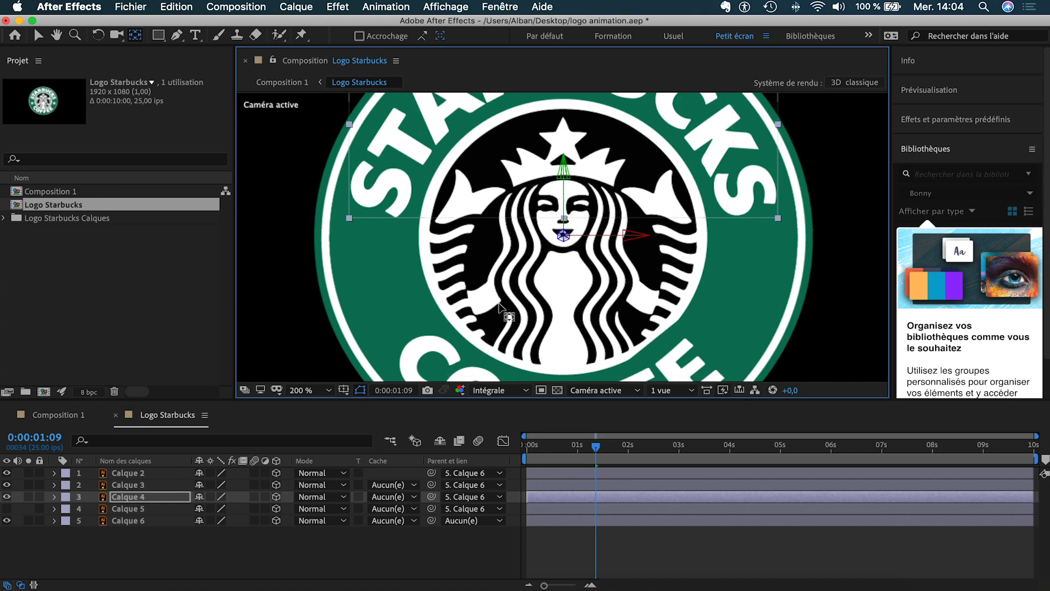
Move the anchor point of the COFFEE lettering, Calque 3, up to the centre of the logo.
click(536, 359)
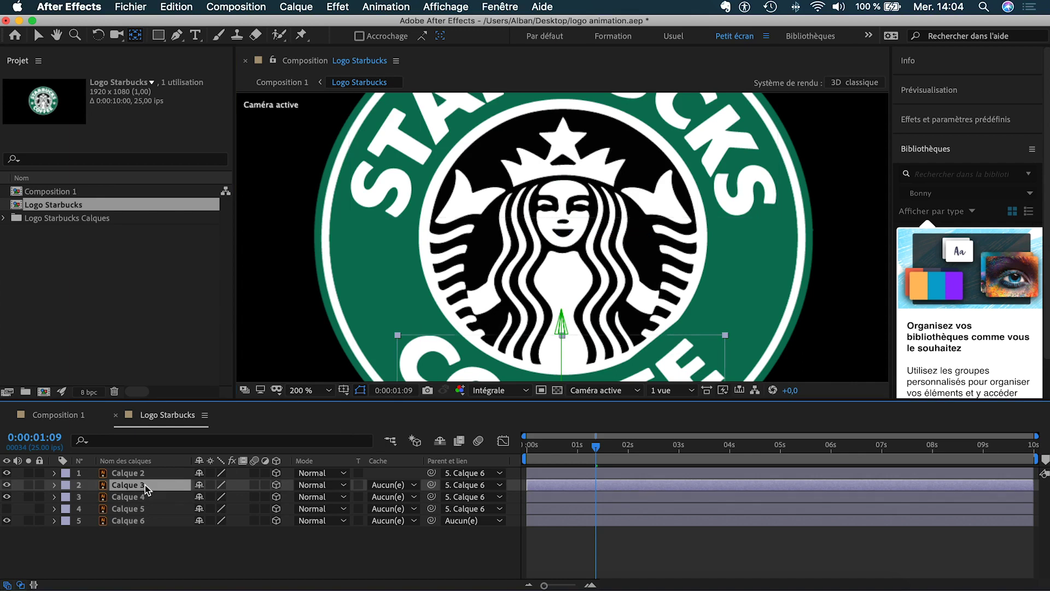
key(h)
drag(599, 344, 599, 294)
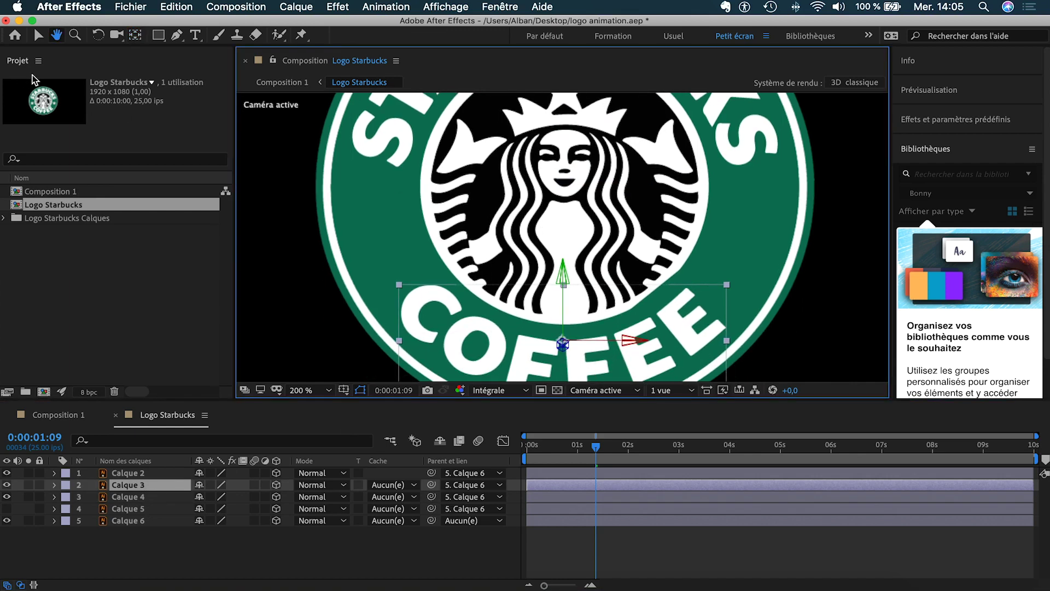
key(r)
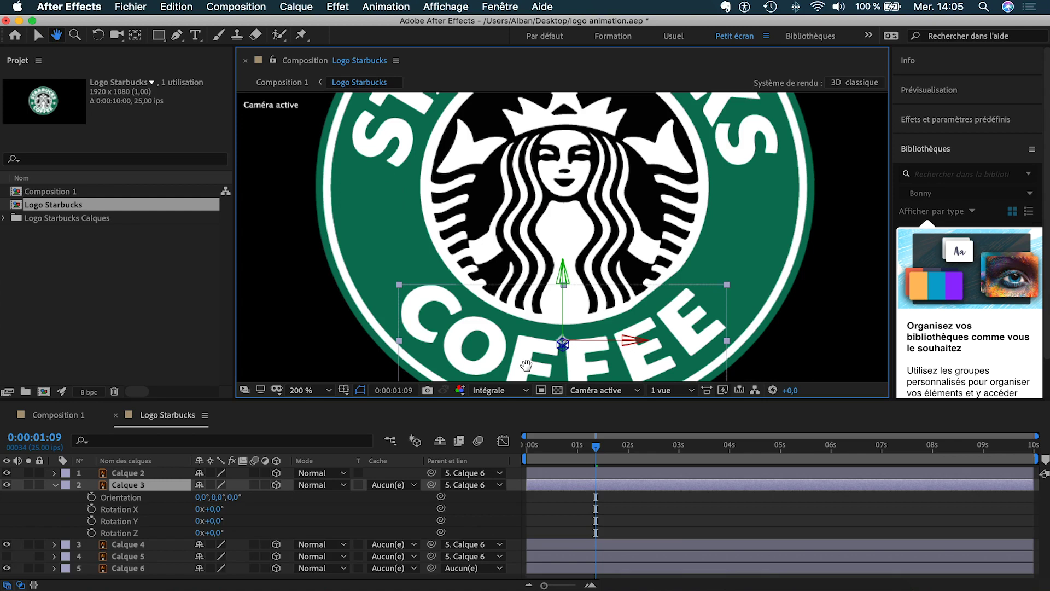
click(56, 486)
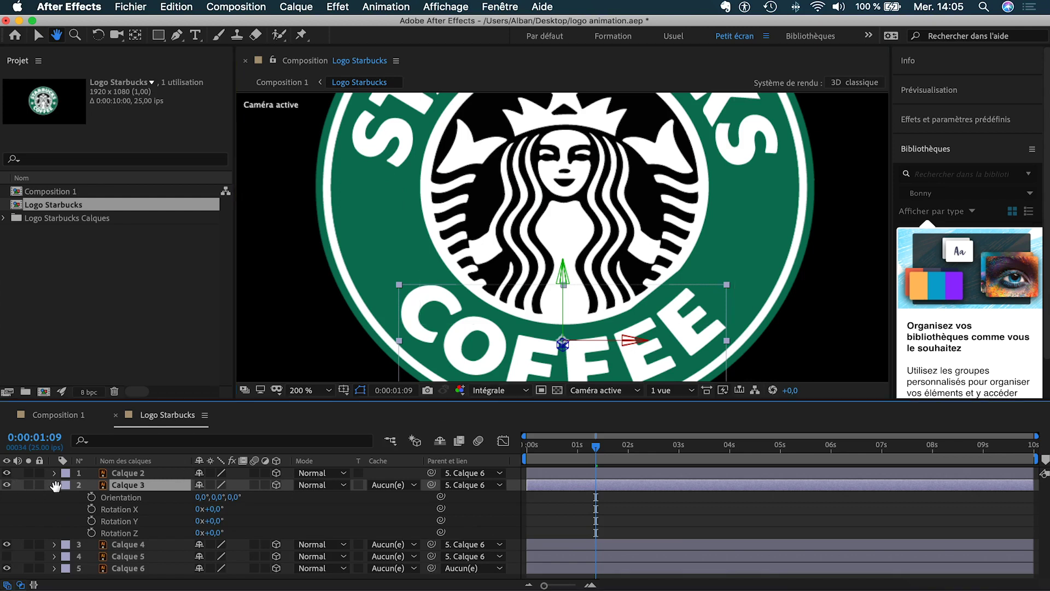
key(v)
click(55, 485)
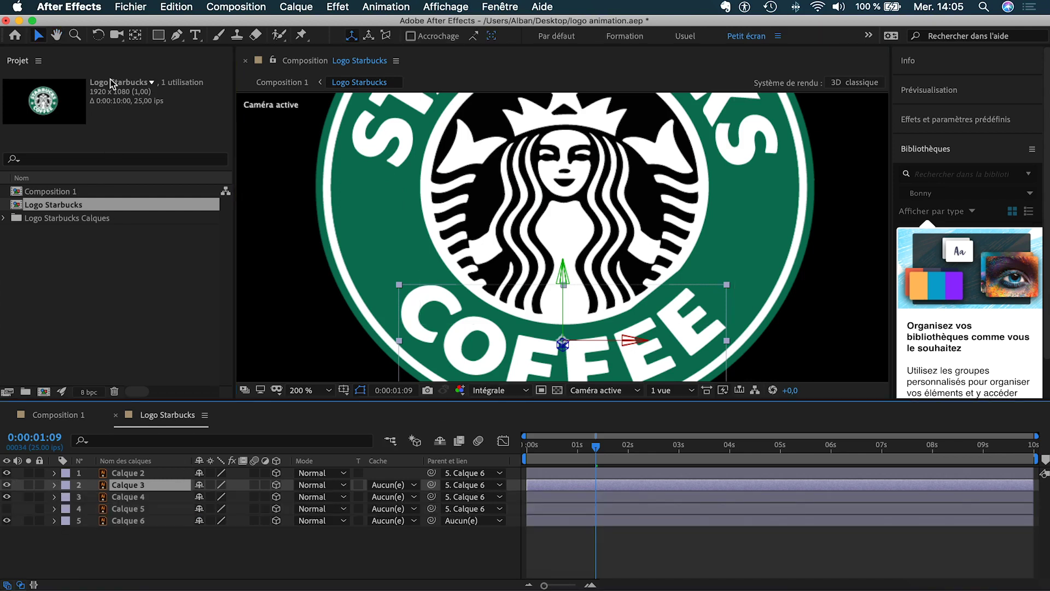
click(135, 35)
drag(563, 343, 563, 186)
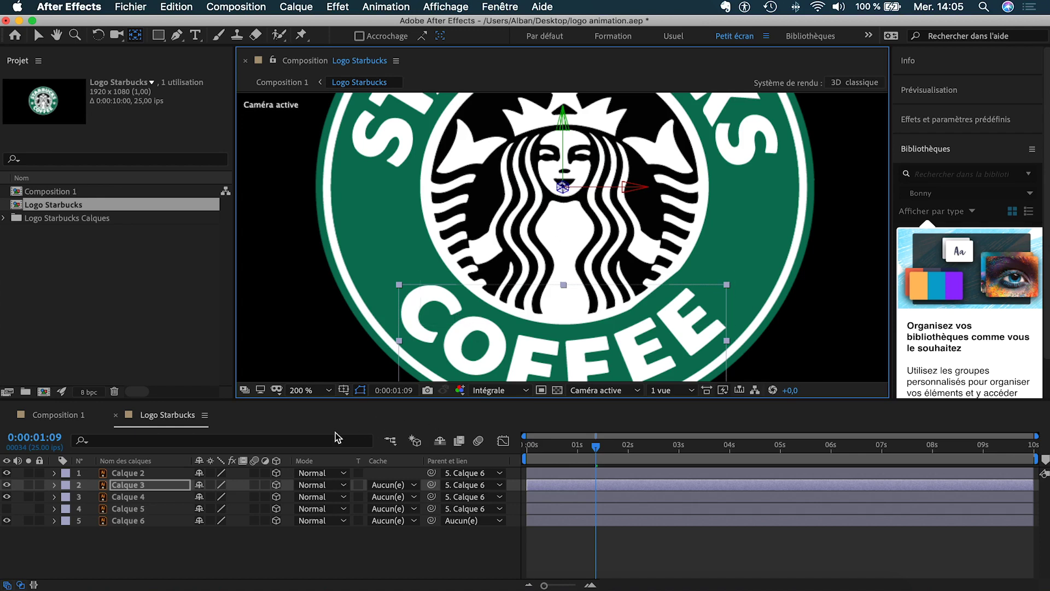
key(v)
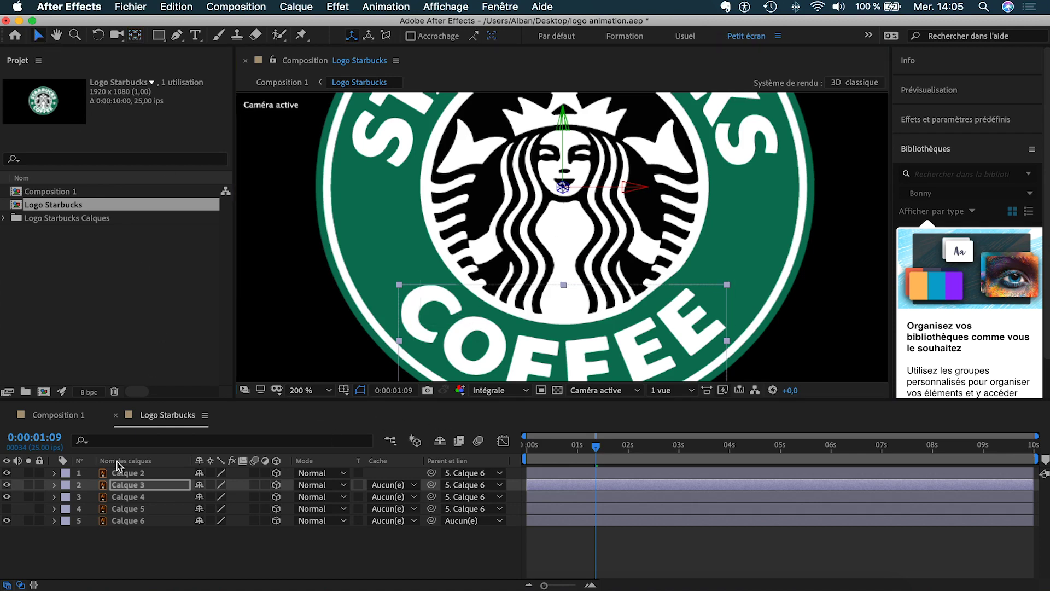
Fit the whole logo in the viewer, reveal the Scale of Calque 3 and Calque 4 together, and test shrinking them slightly.
click(323, 392)
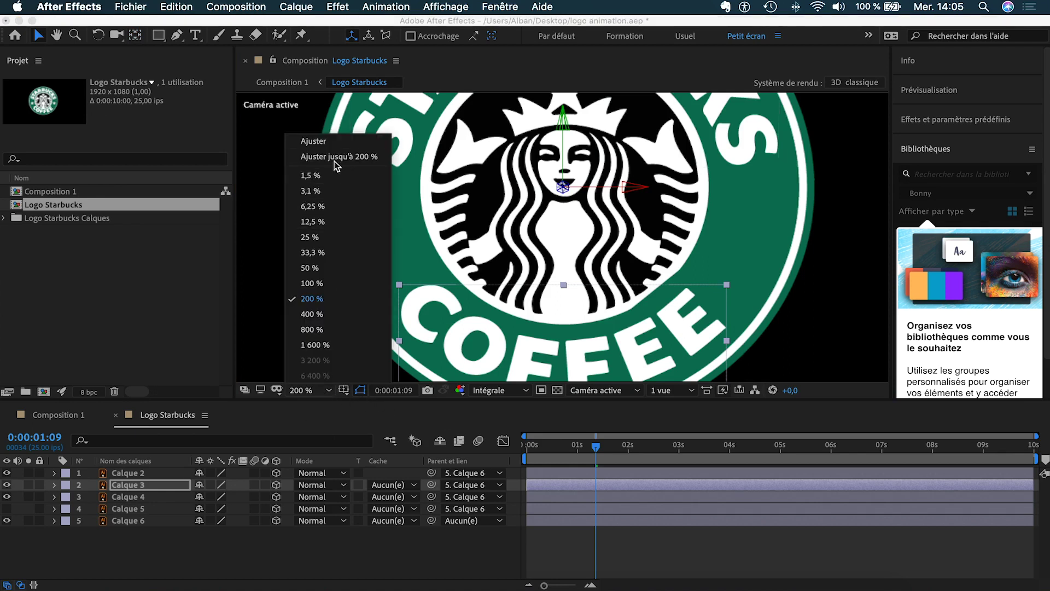
click(336, 142)
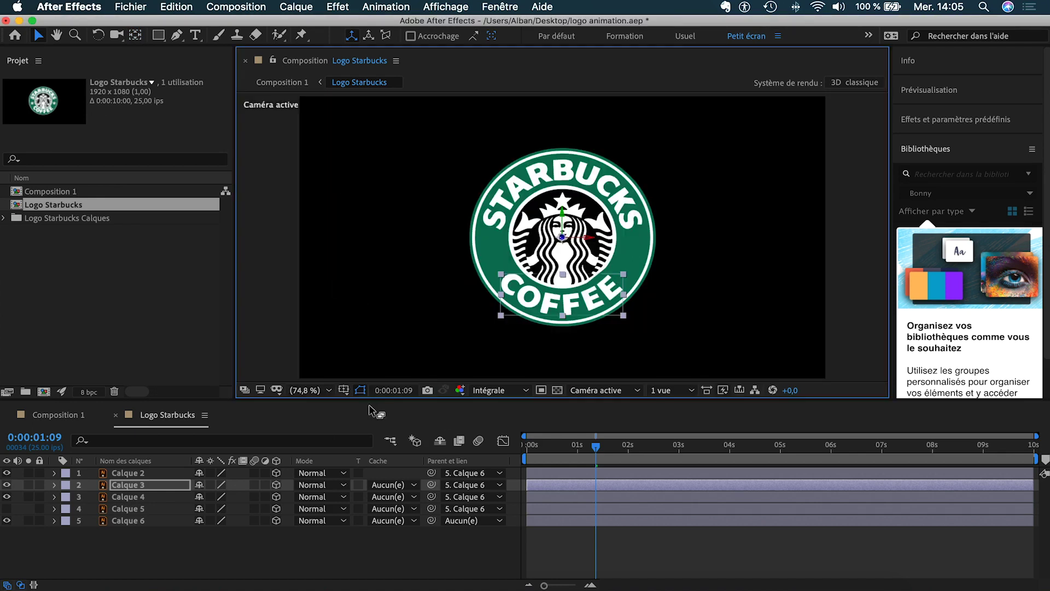
shift+click(127, 498)
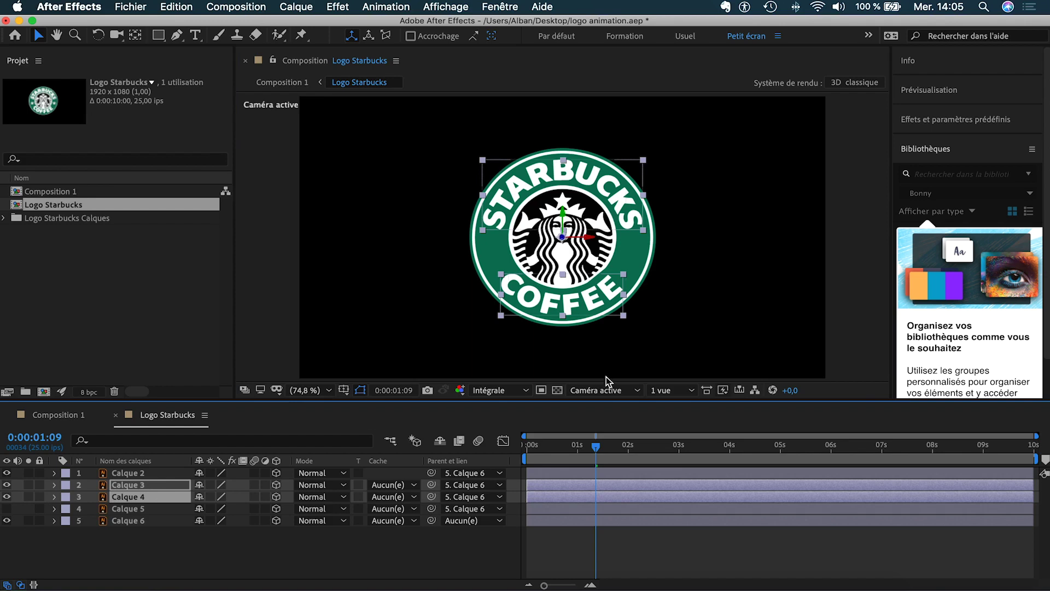
key(s)
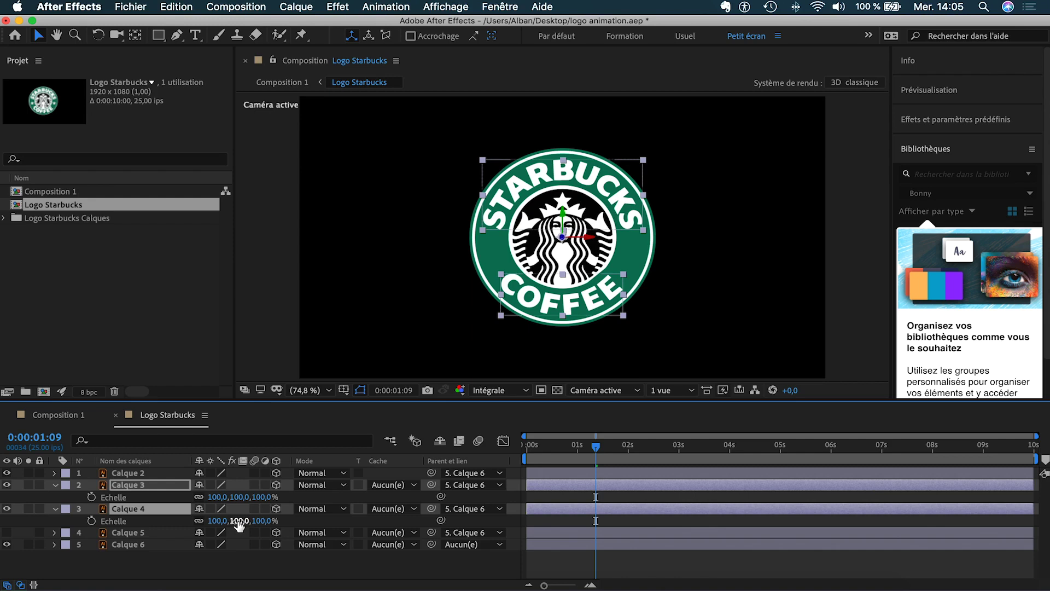
mouse_move(243, 524)
mouse_down()
mouse_move(217, 521)
mouse_move(240, 526)
mouse_up()
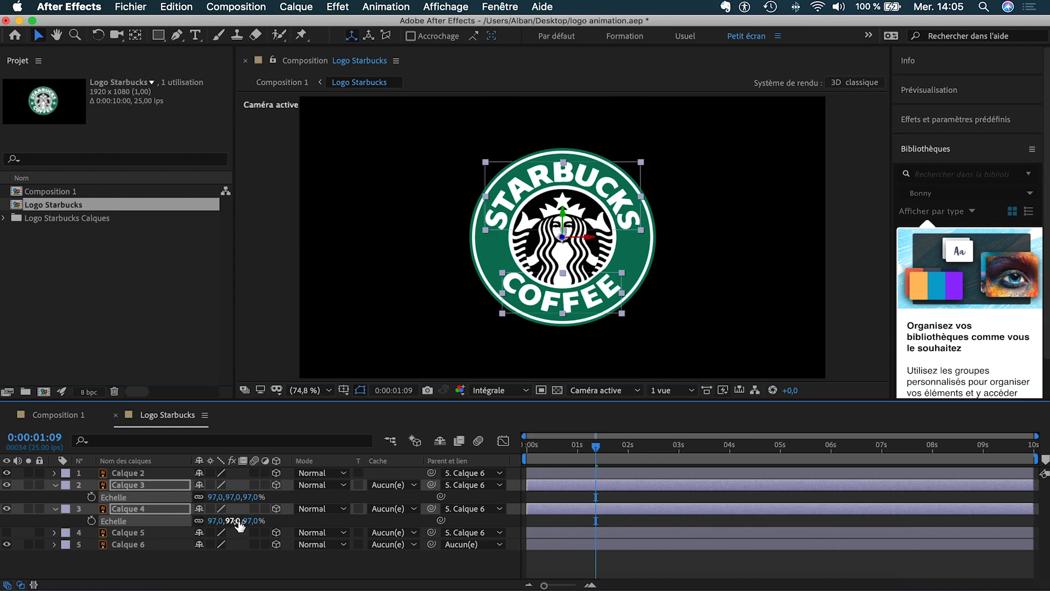
drag(239, 526, 241, 526)
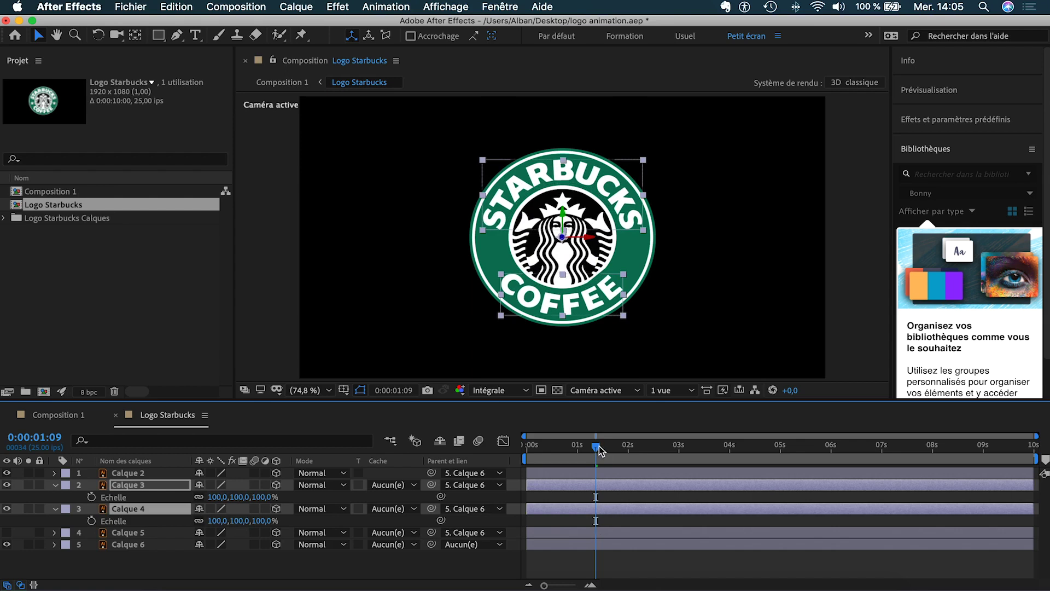
Keyframe the scale of both lettering layers from 54% at 0:00:01:09 to 100% at about 0:00:02:10.
click(92, 496)
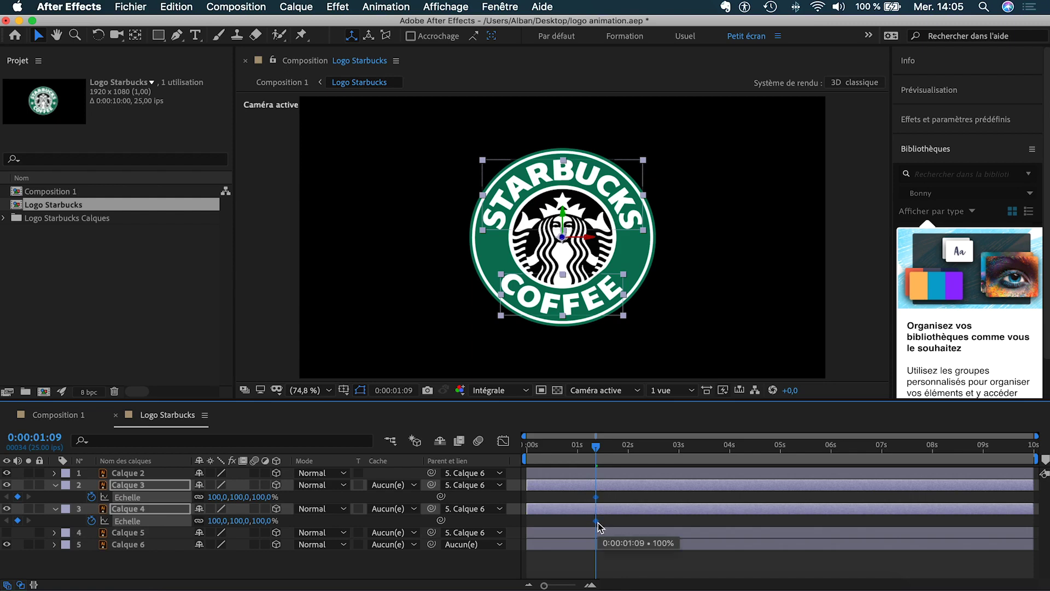
drag(596, 521, 650, 521)
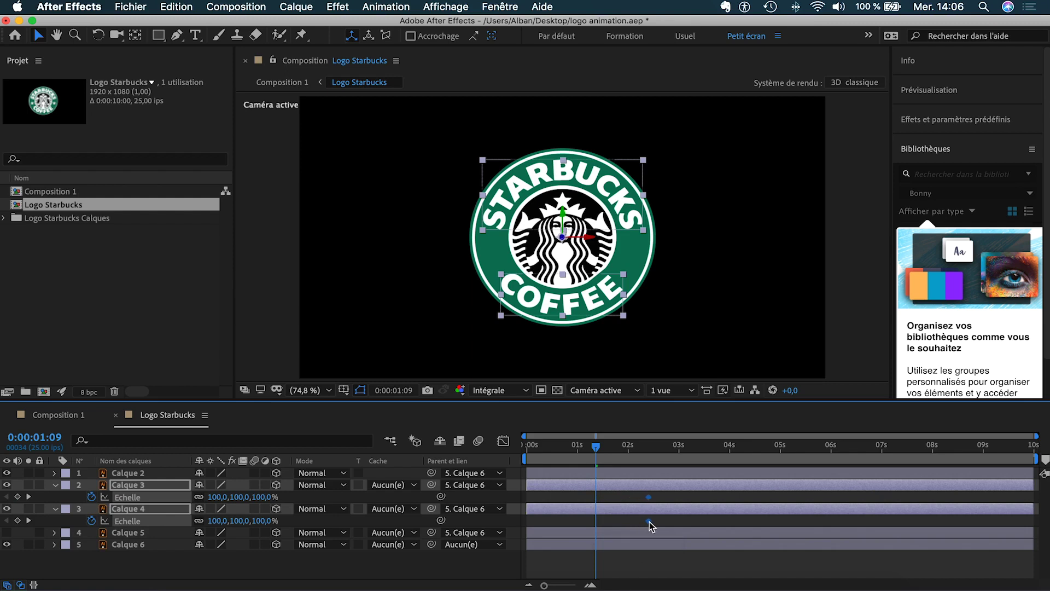
drag(229, 496, 204, 498)
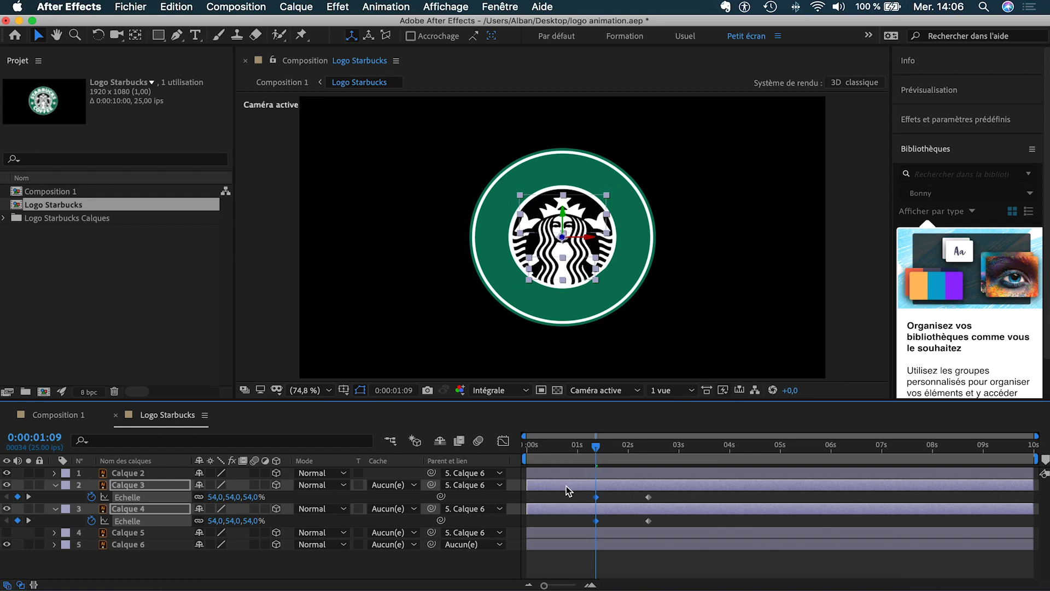
Split both lettering layers at 0:00:01:09 and delete the parts that come before the split.
key(super+shift+d)
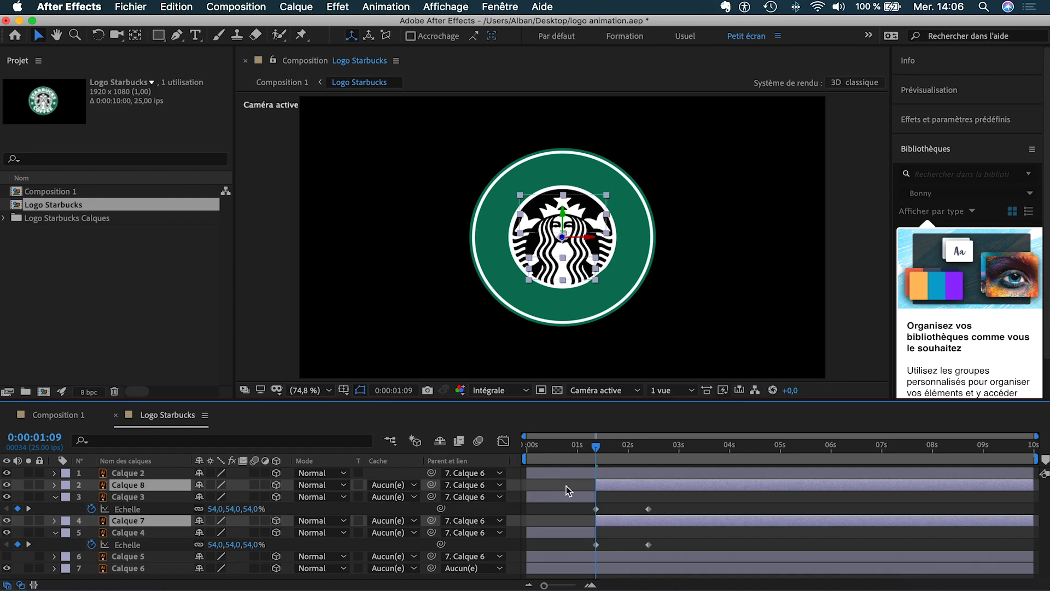
click(562, 498)
key(Delete)
click(559, 509)
key(Delete)
Scrub back to 0:00:00:21 and forward to 0:00:02:11 to examine how the lettering emerges from behind the siren.
drag(598, 449, 569, 447)
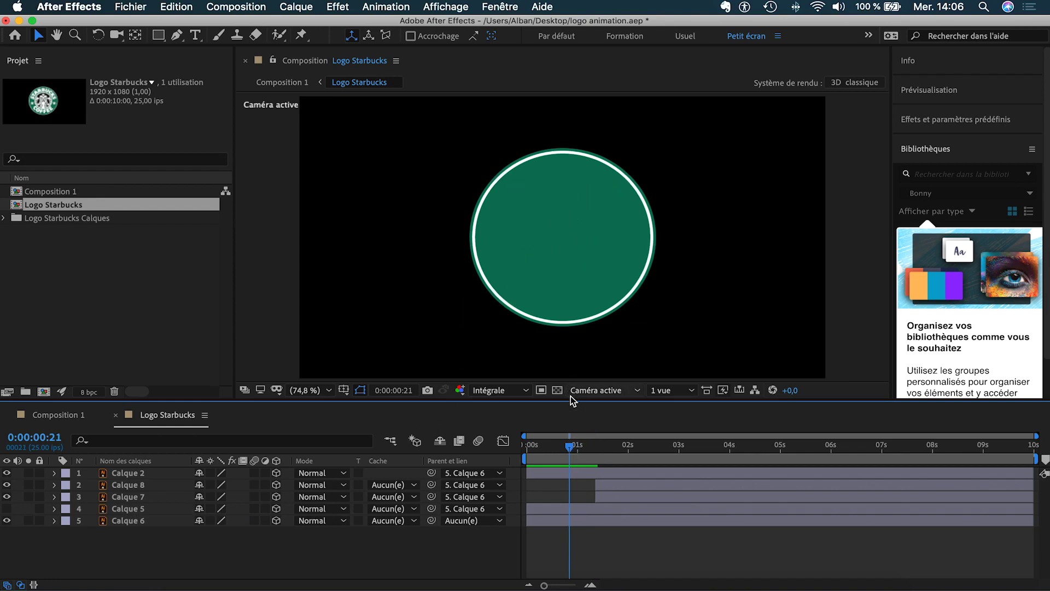
drag(569, 448, 578, 448)
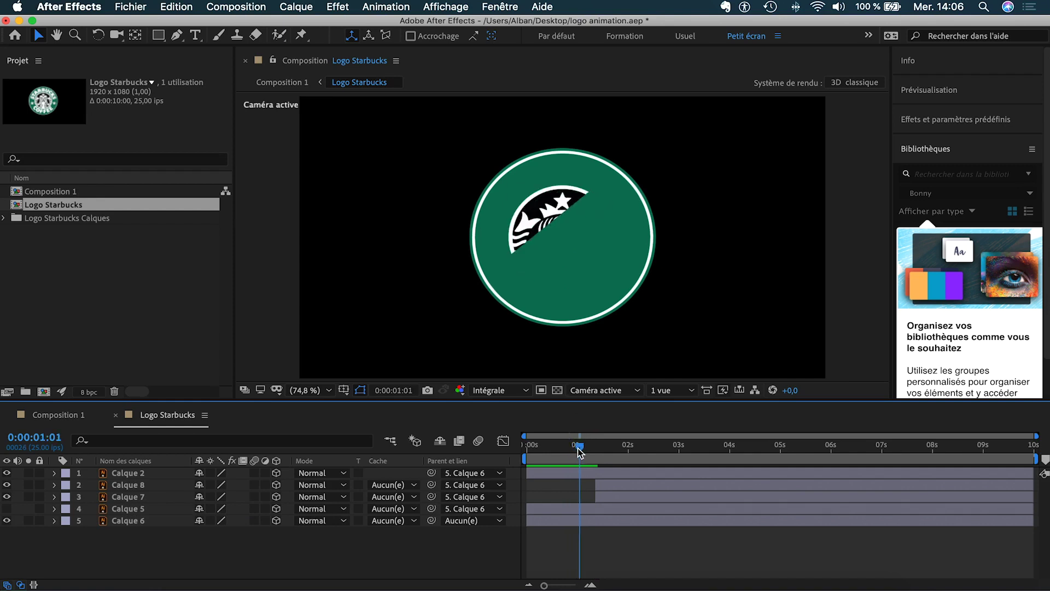
click(605, 489)
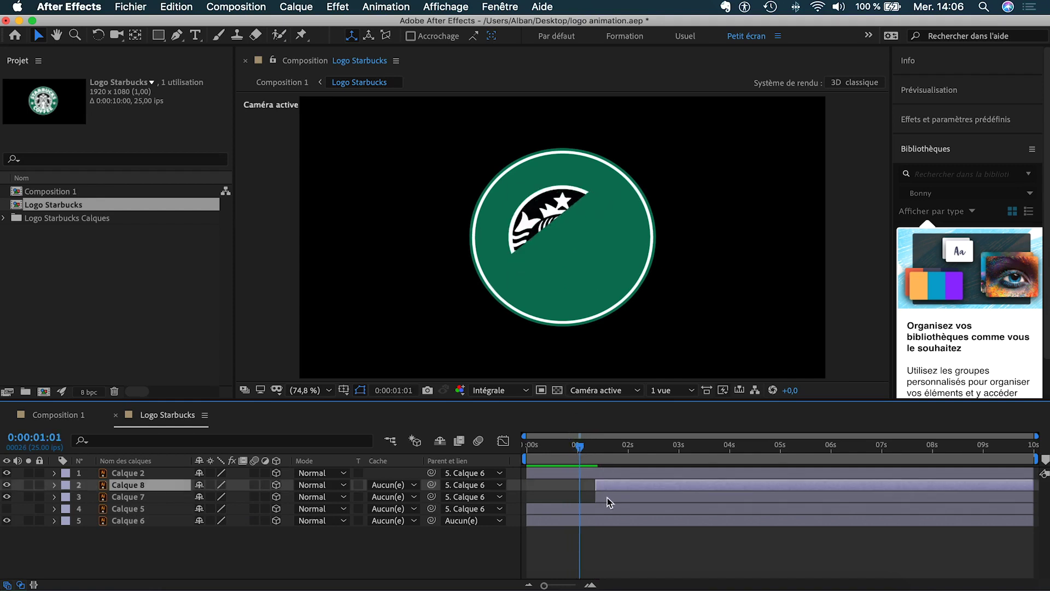
drag(575, 444, 607, 446)
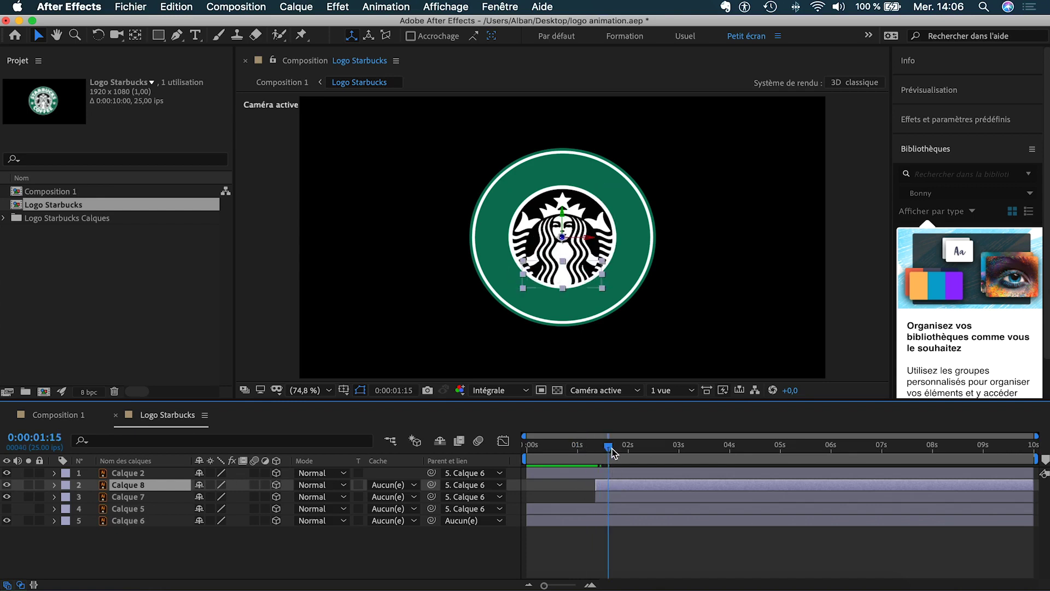
drag(612, 449, 598, 445)
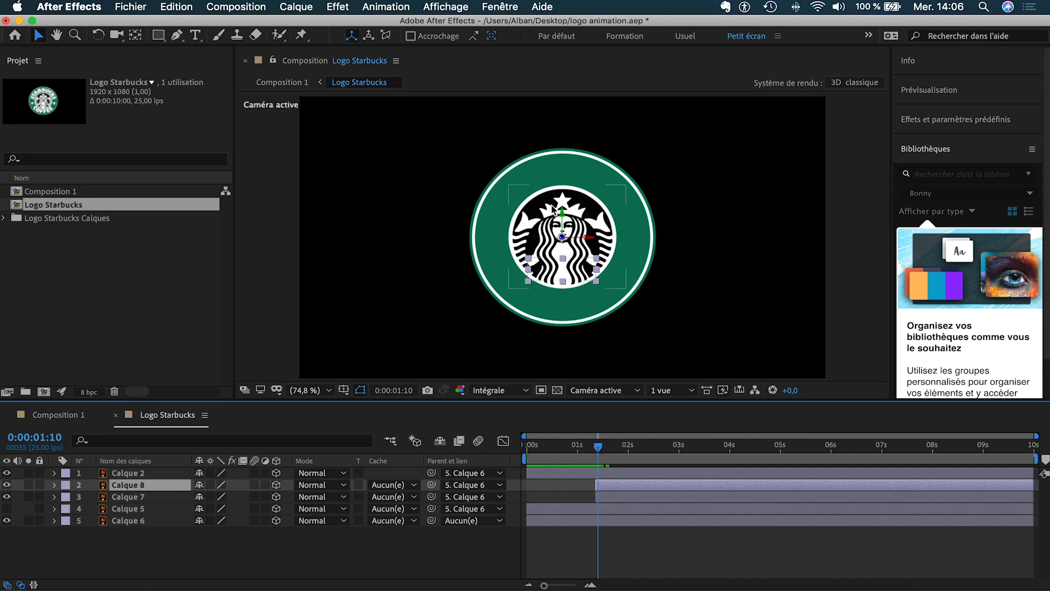
drag(598, 449, 650, 450)
Apply easing to all the scale keyframes of Calque 8 and Calque 7 in the graph editor.
shift+click(621, 493)
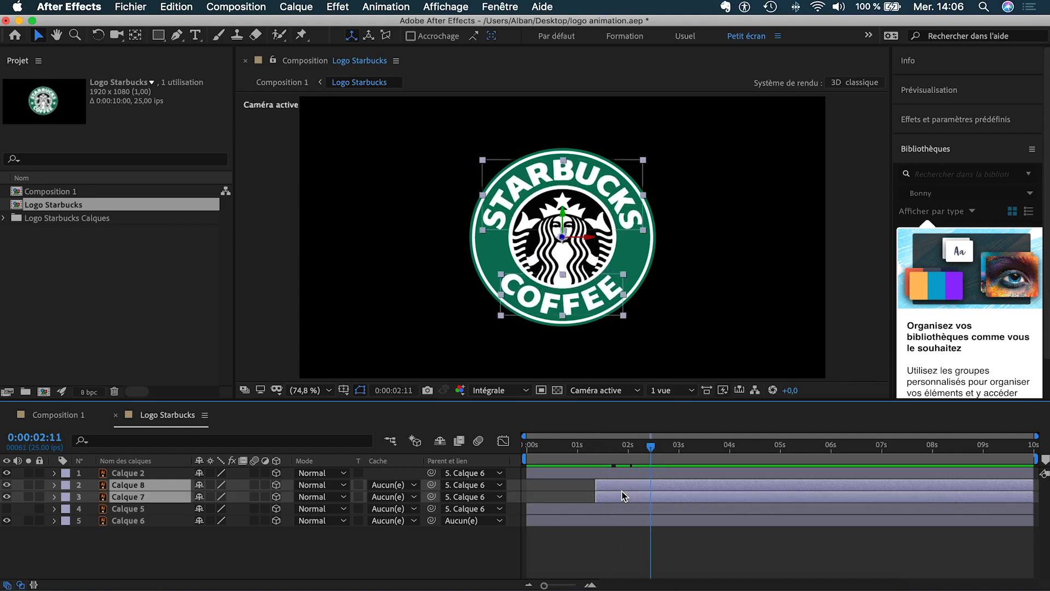
key(s)
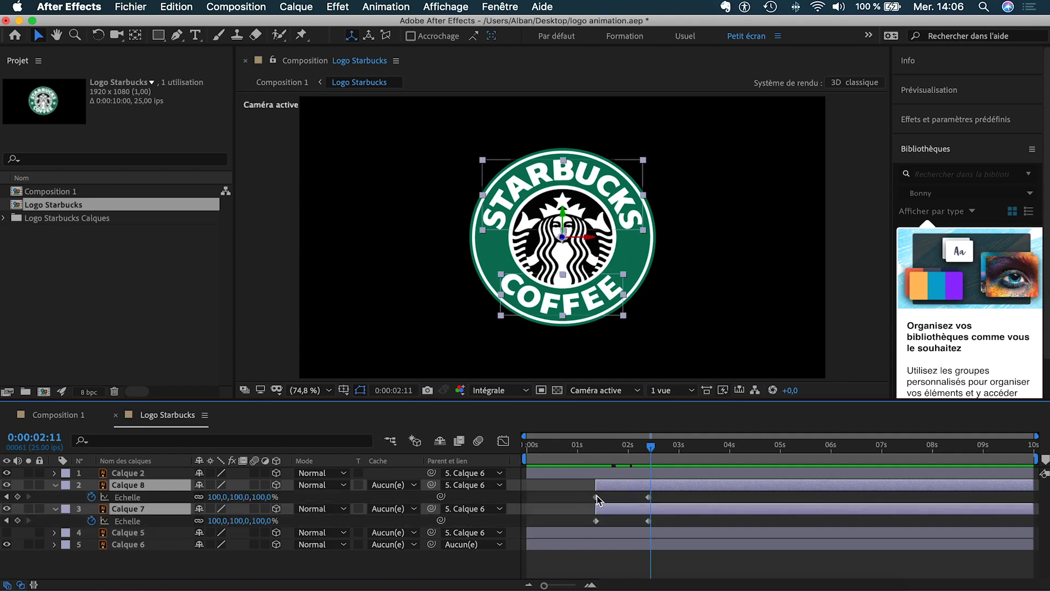
drag(586, 494, 674, 523)
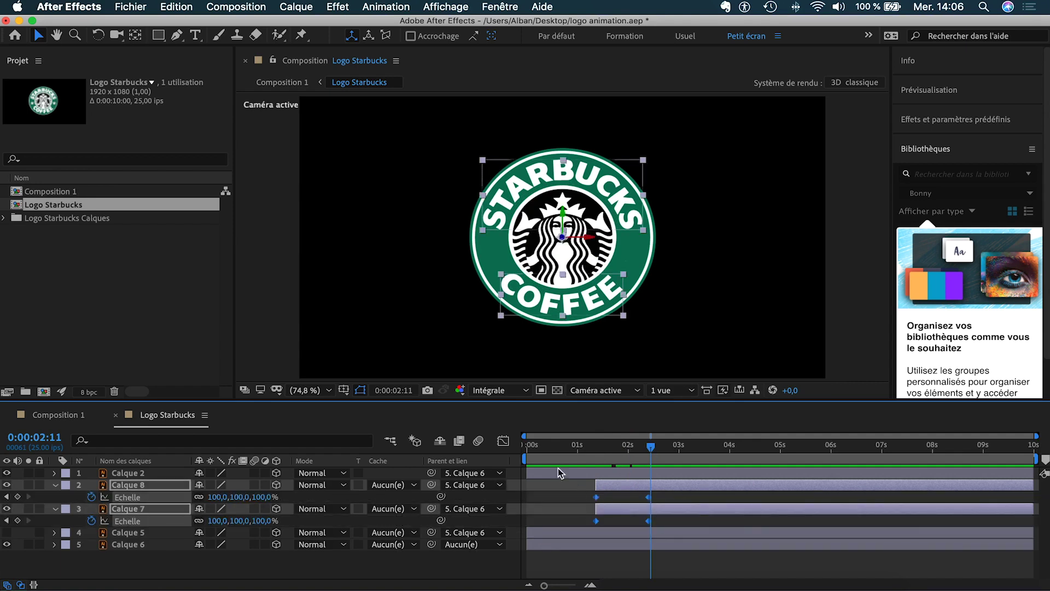
click(504, 442)
drag(641, 508, 694, 554)
click(906, 570)
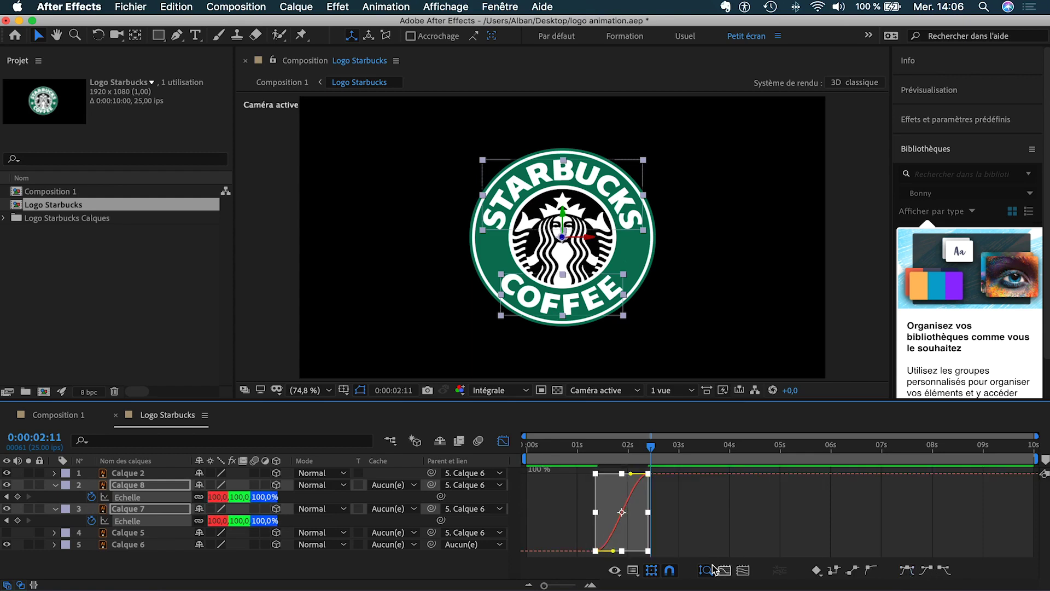
Reshape the lettering's scale curve to start steeply and end softly, and preview the motion from 0:00:00:16.
drag(615, 549, 586, 480)
click(605, 448)
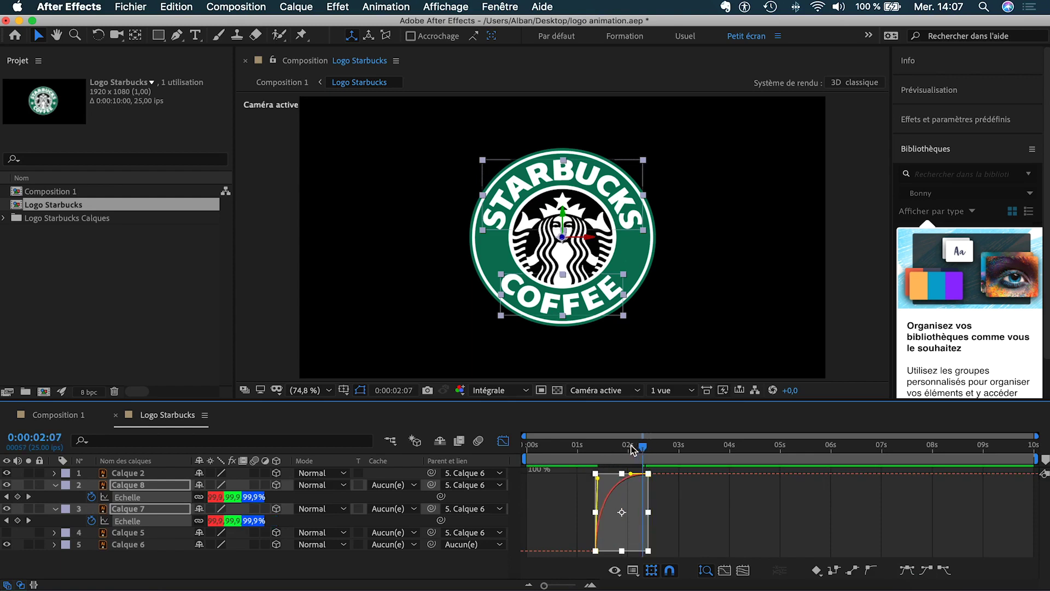
click(573, 448)
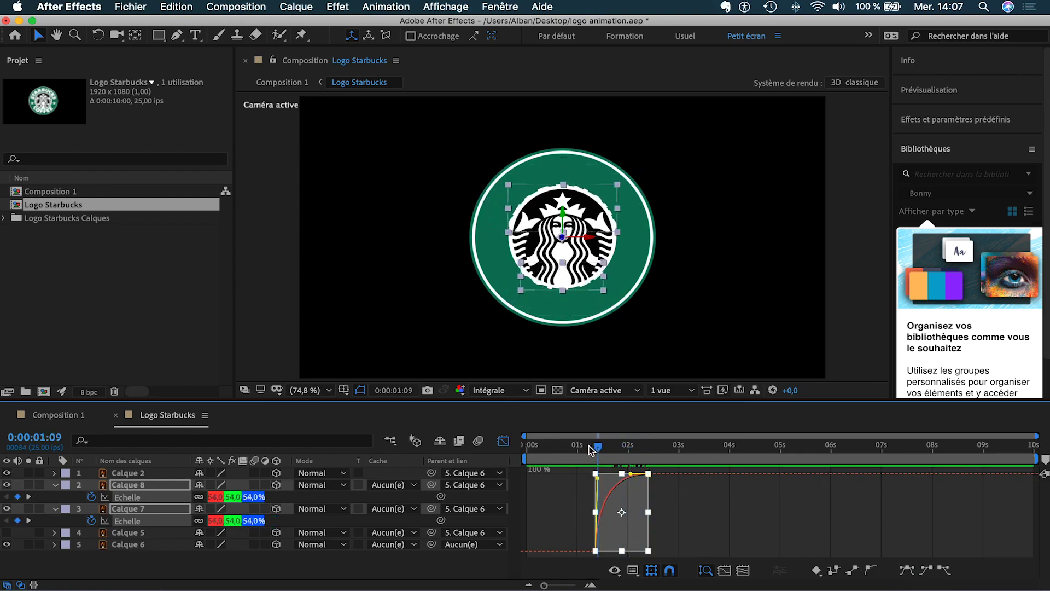
click(558, 449)
key(space)
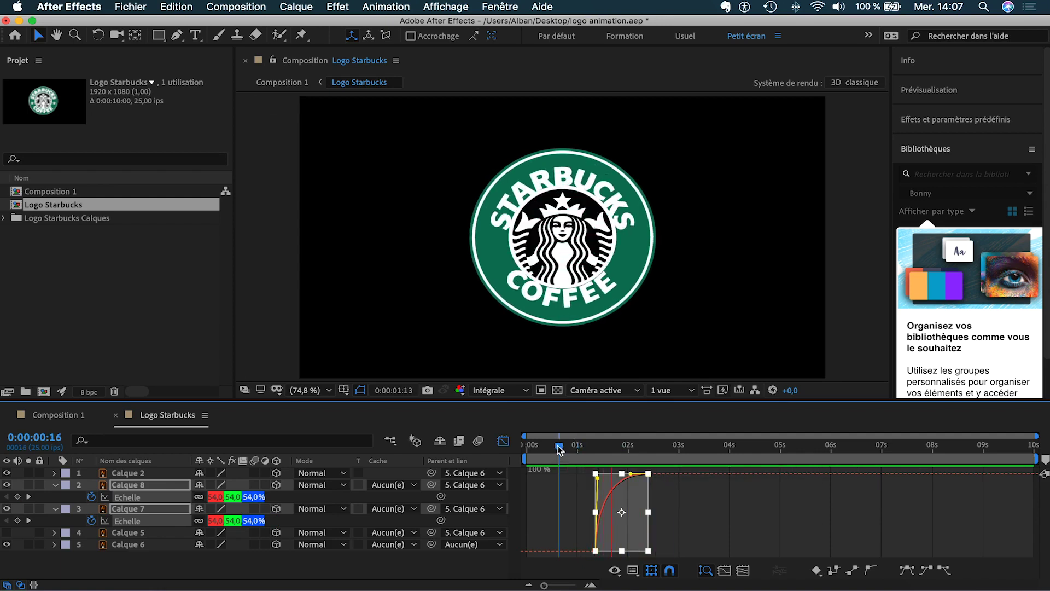
key(space)
Stretch the lettering's scale animation so its last keyframes fall at 0:00:02:22, replaying it from the start to judge the speed.
drag(648, 512, 664, 513)
drag(540, 444, 526, 451)
key(space)
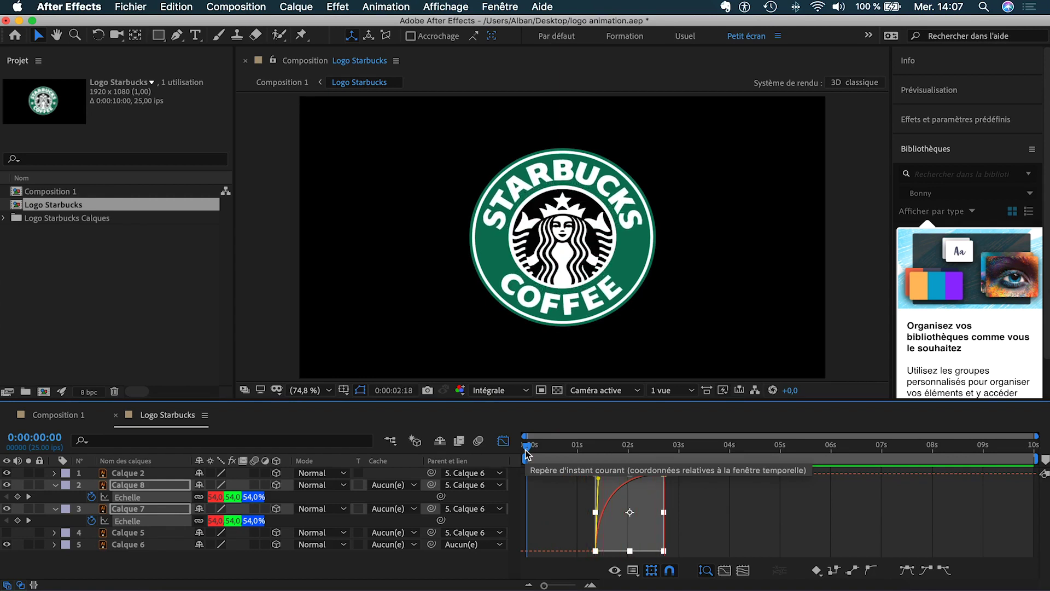
key(space)
drag(663, 512, 672, 512)
key(space)
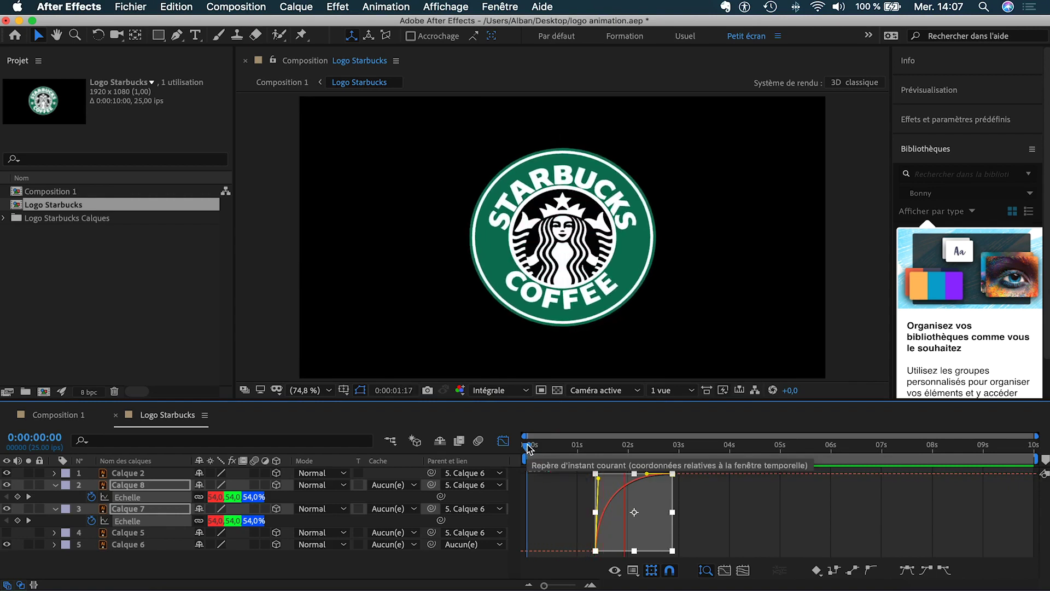
key(space)
key(space)
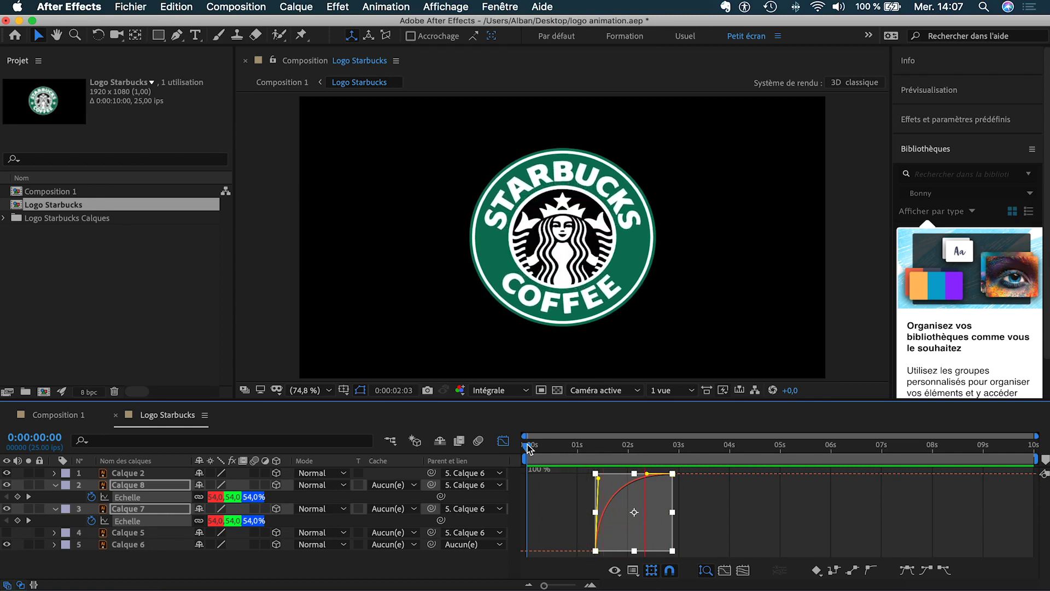
key(space)
key(space)
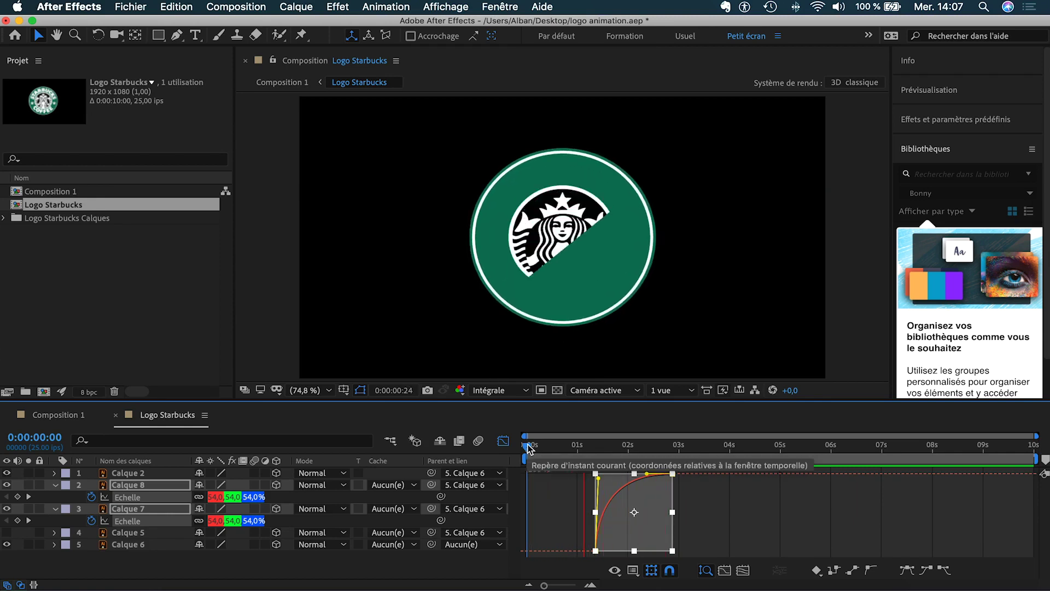
Make the stars on Calque 5 visible with the current time at 0:00:02:07, and return from the graph to the layer bars.
drag(528, 447, 675, 458)
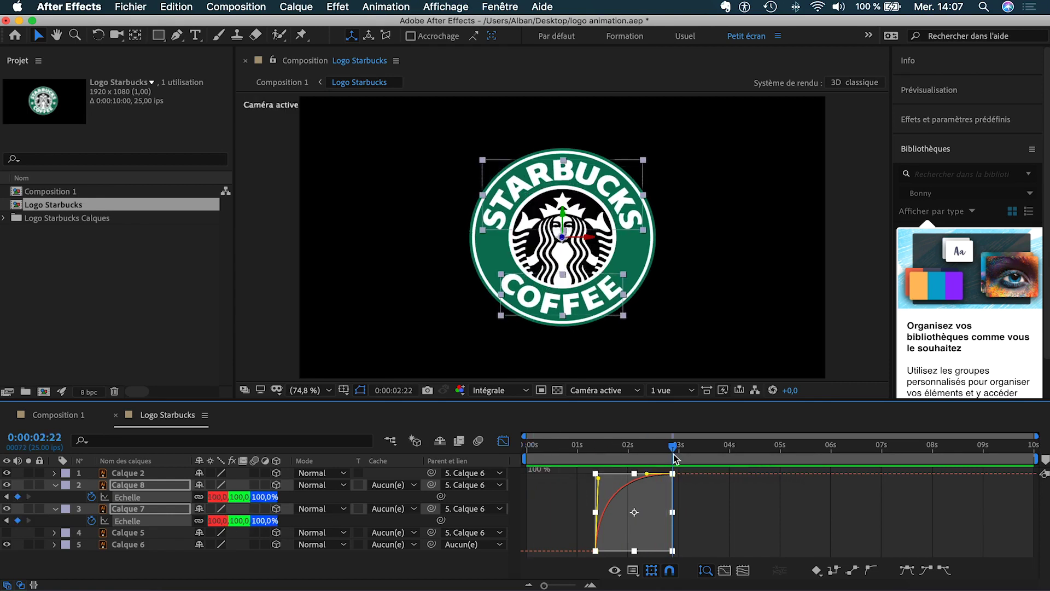
drag(676, 447, 646, 450)
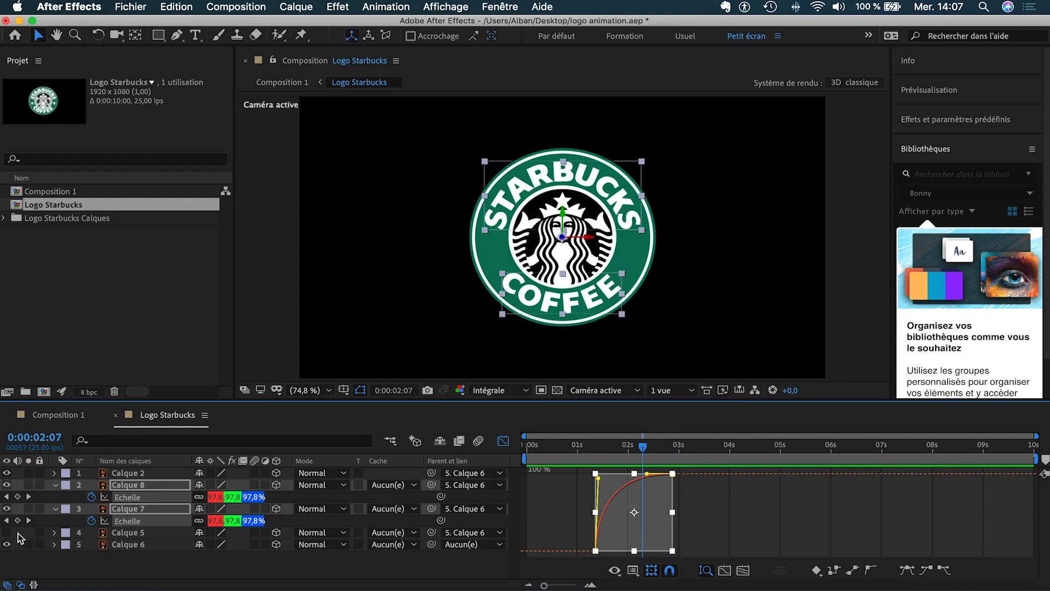
click(137, 532)
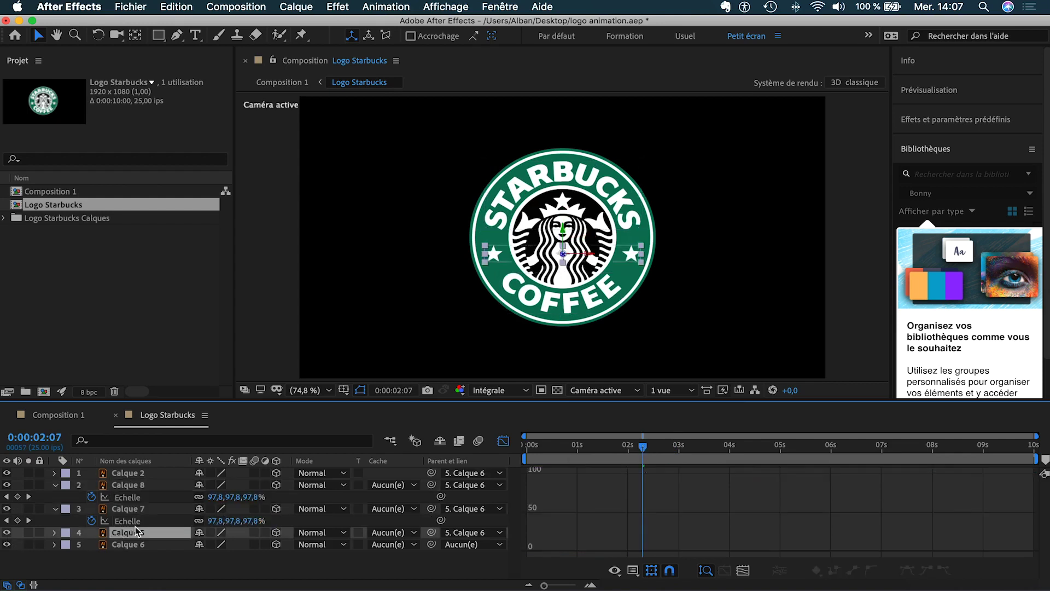
click(500, 444)
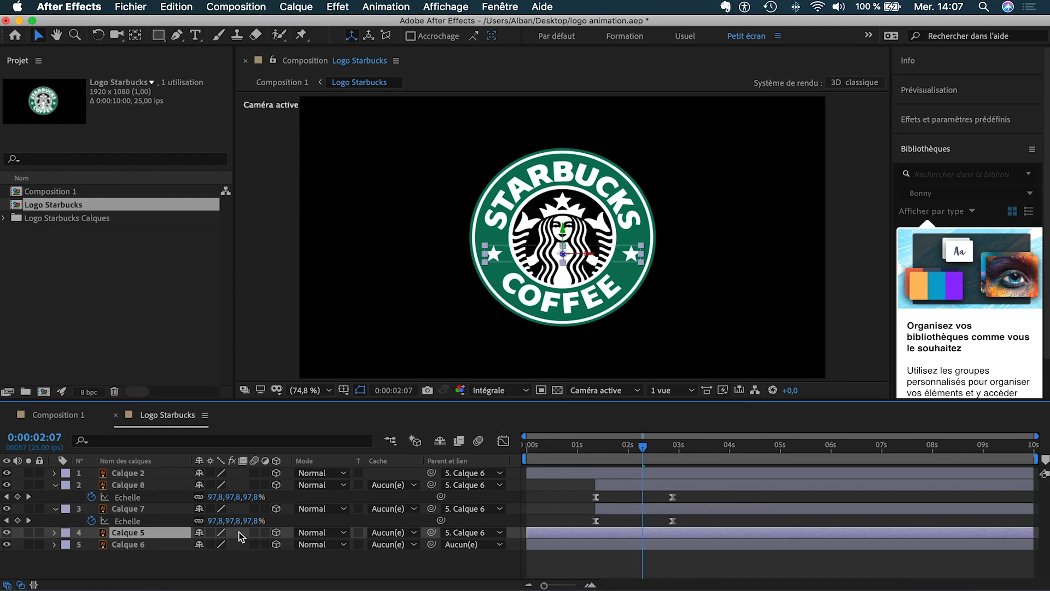
Keyframe the opacity of Calque 5 from 0% at 0:00:02:07 to 100% at about 0:00:02:24.
key(t)
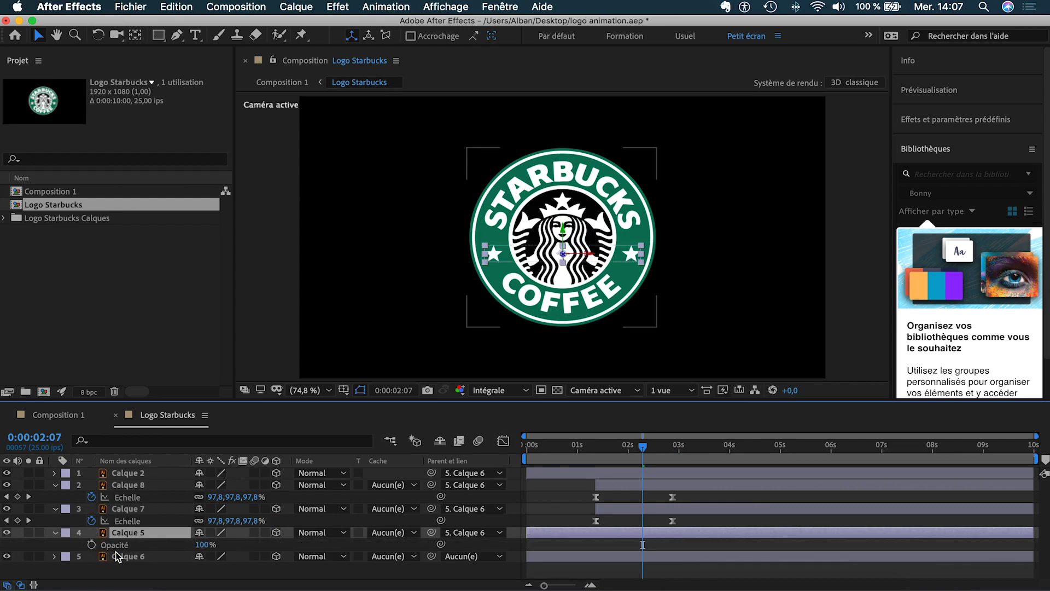
click(92, 544)
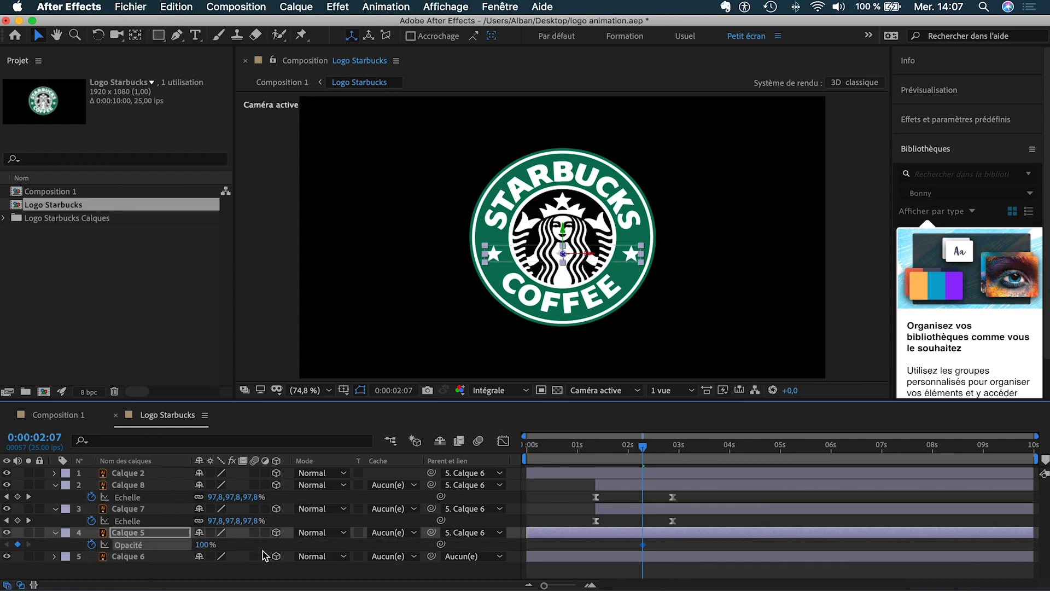
drag(643, 548, 677, 551)
drag(204, 544, 86, 544)
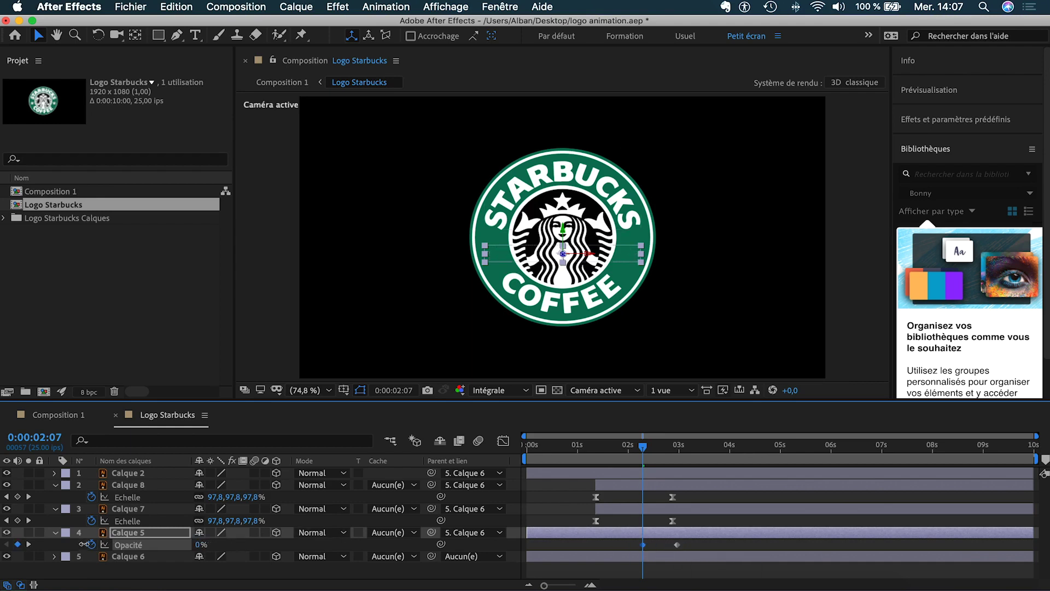
Play the animation from 0:00:00:04 to check the lettering's growth and the stars' fade-in.
click(611, 573)
click(583, 446)
key(space)
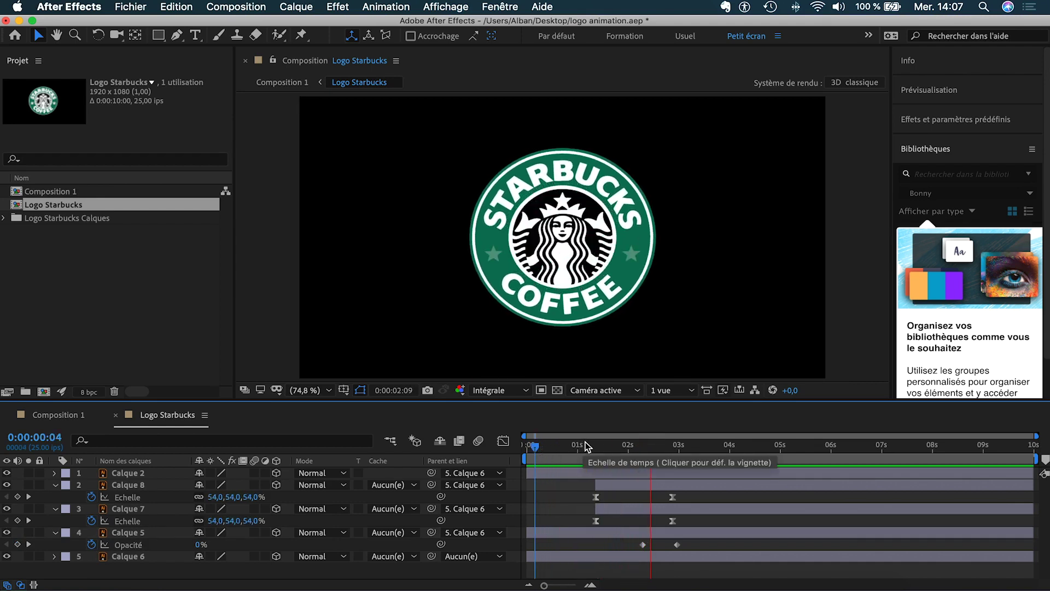
key(space)
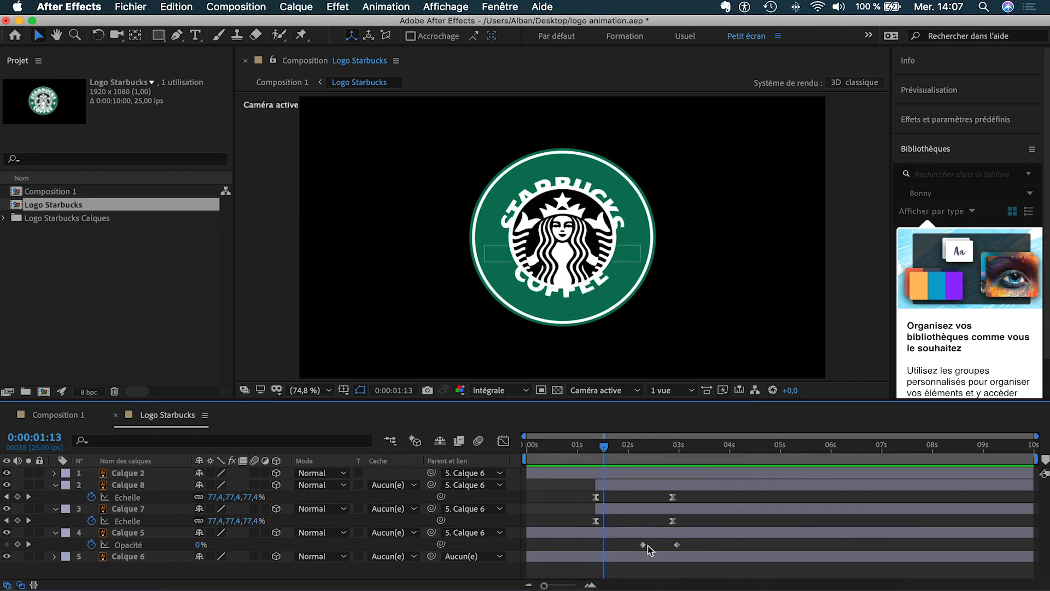
Move both opacity keyframes of Calque 5 earlier so the stars' fade-in starts just before 2 s, and replay the animation.
drag(688, 548, 657, 550)
drag(604, 445, 564, 446)
key(space)
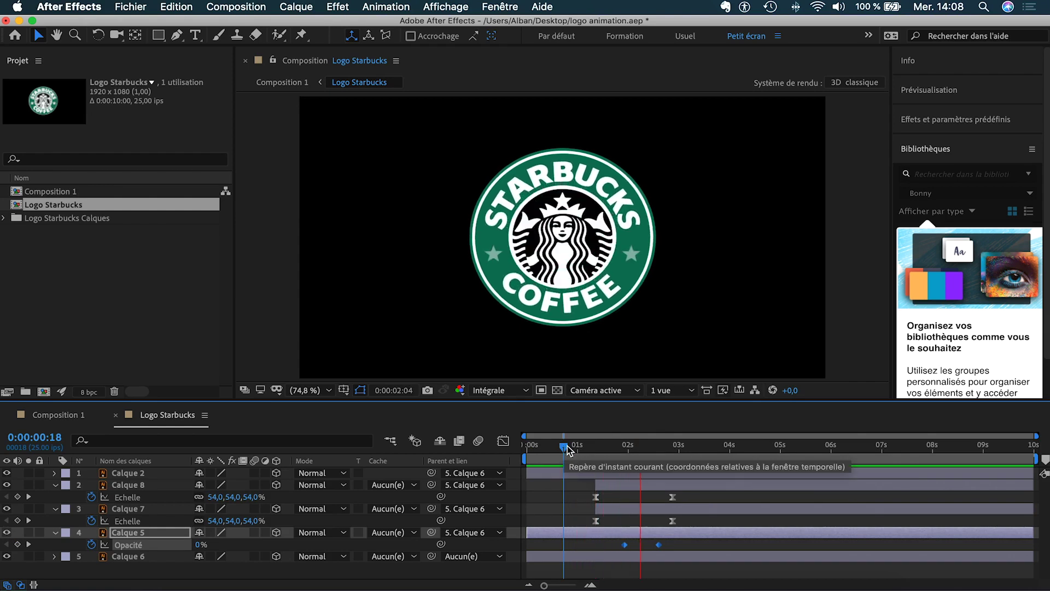
click(551, 446)
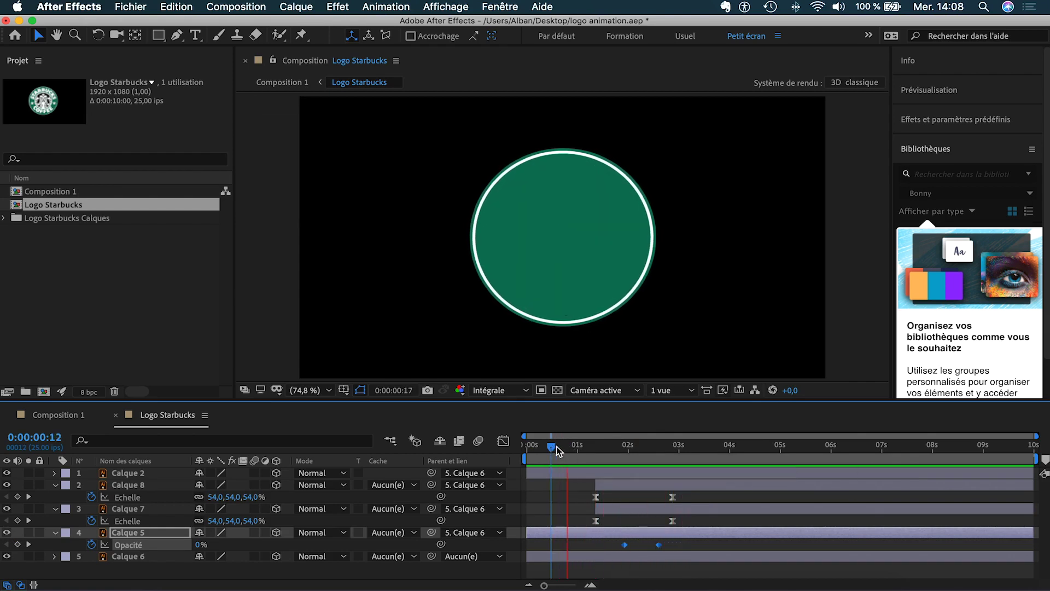
click(563, 446)
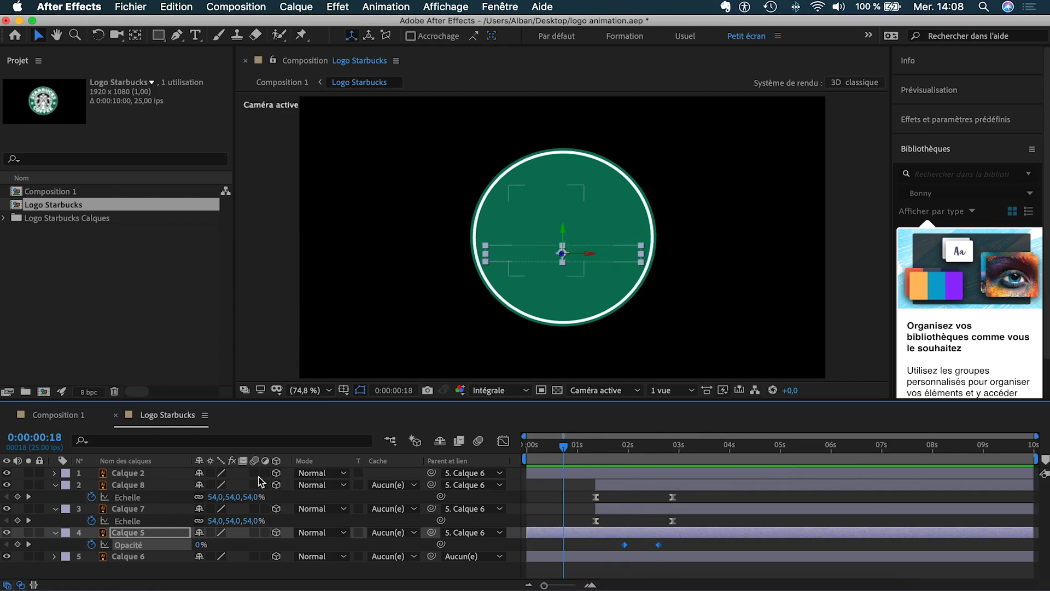
Turn on motion blur for all five layers of the Logo Starbucks composition.
drag(255, 473, 258, 555)
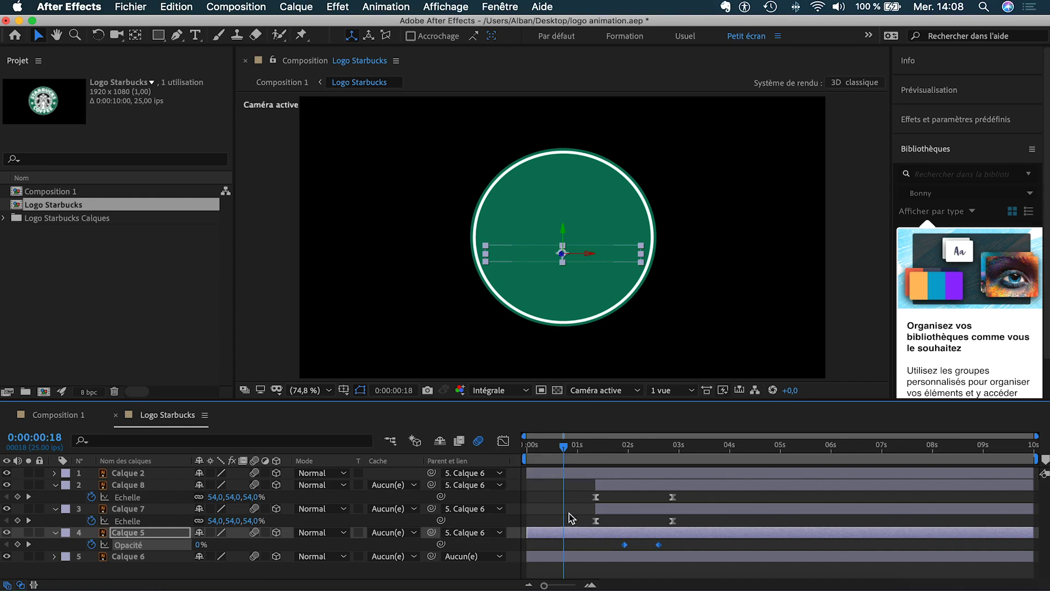
click(577, 544)
Open Composition 1, save the project and enlarge the preview area above the timeline.
click(56, 416)
key(super+s)
drag(523, 401, 524, 432)
drag(524, 438, 525, 441)
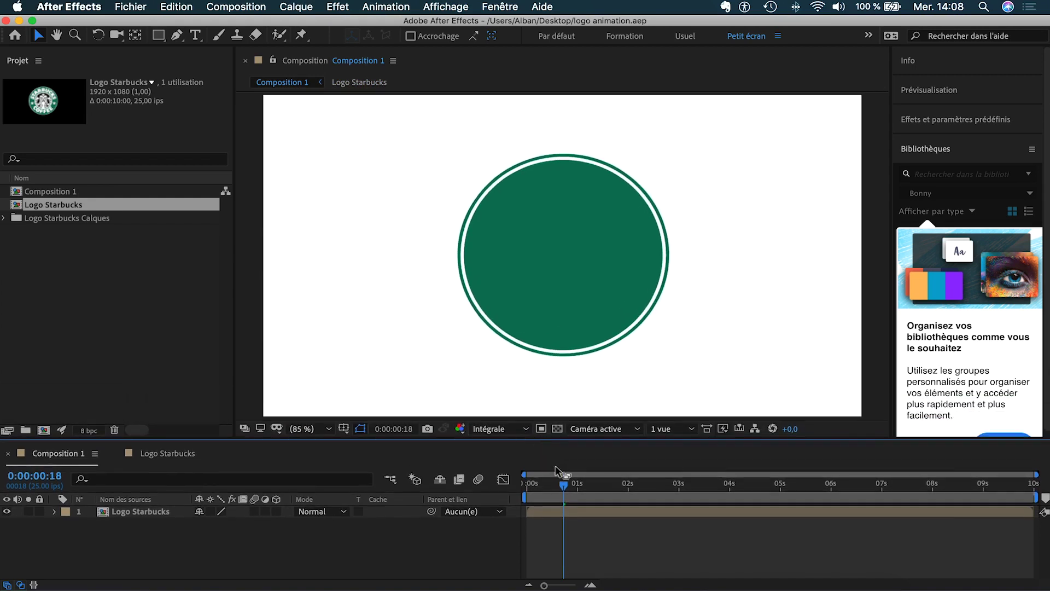
End Composition 1's work area at about 4 s, saving the project and previewing the animation from the start.
drag(1040, 498, 741, 508)
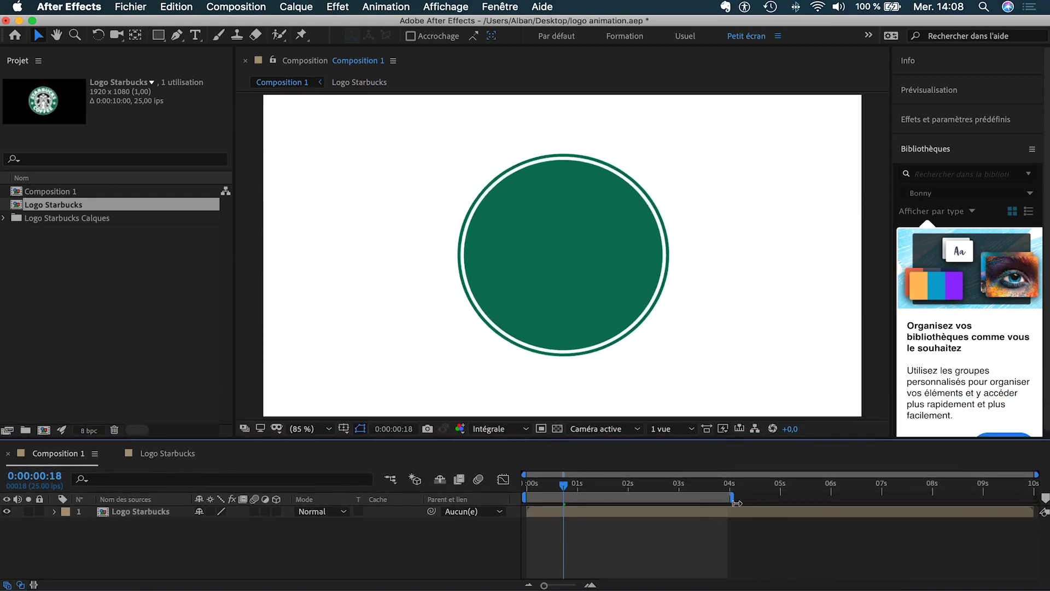
click(523, 487)
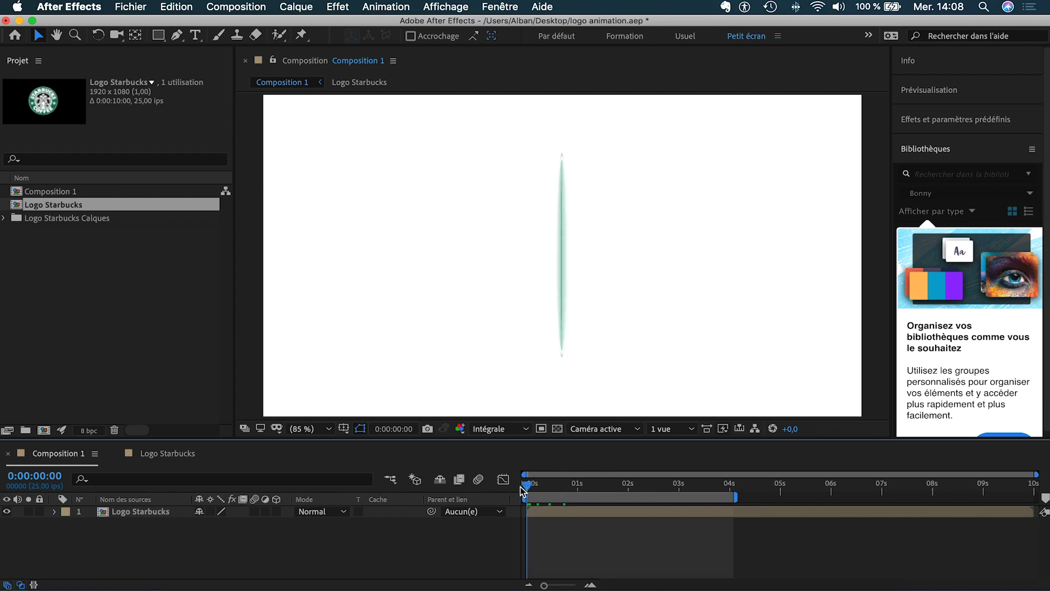
key(super+s)
key(space)
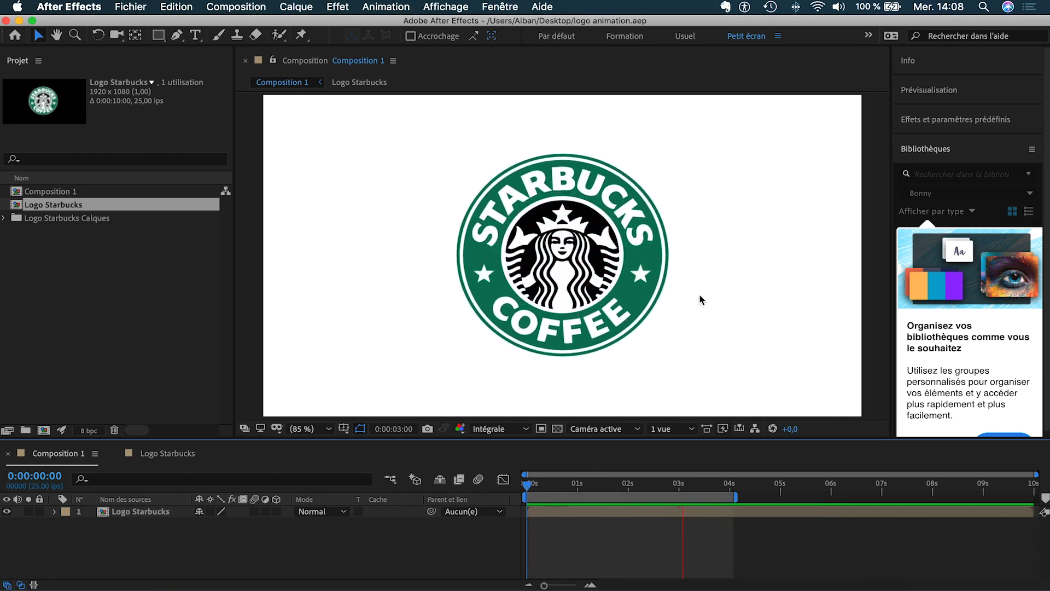
click(528, 490)
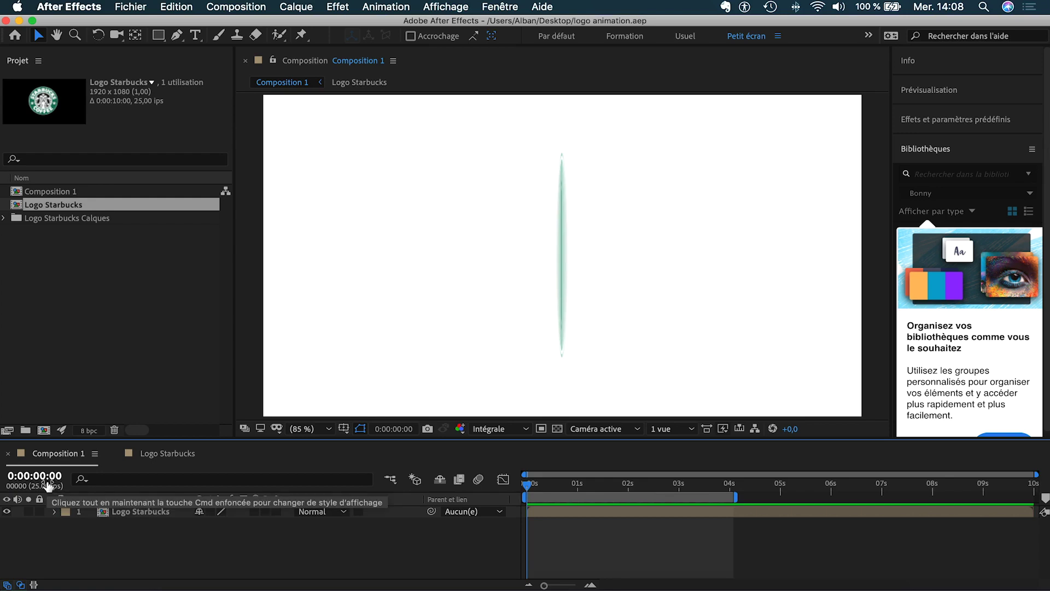
Keyframe the scale of the Logo Starbucks layer from 100% at 0:00:00:00 to 110% at 0:00:05:00.
click(133, 518)
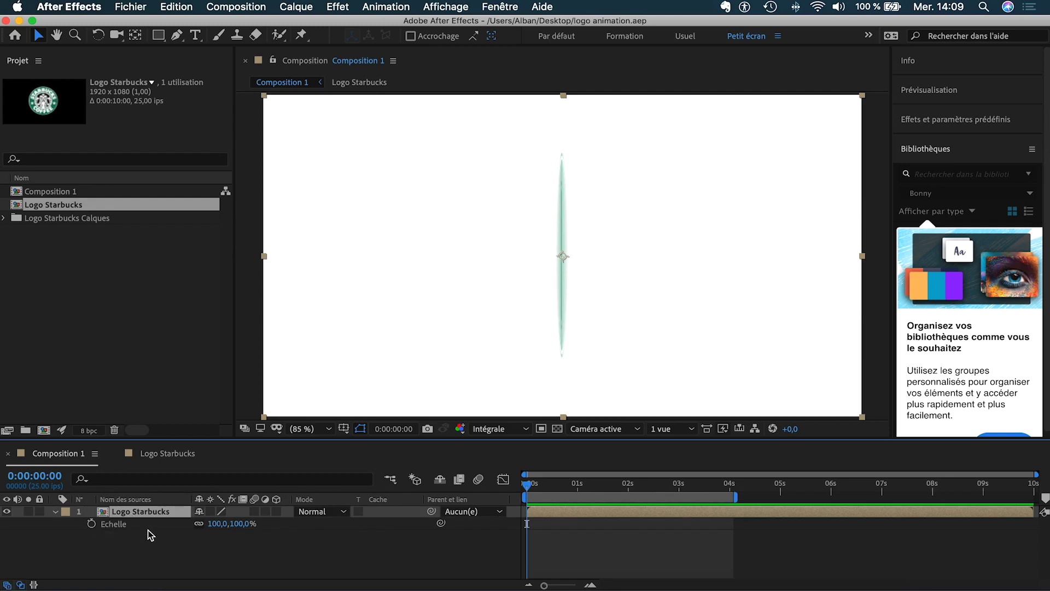
click(92, 524)
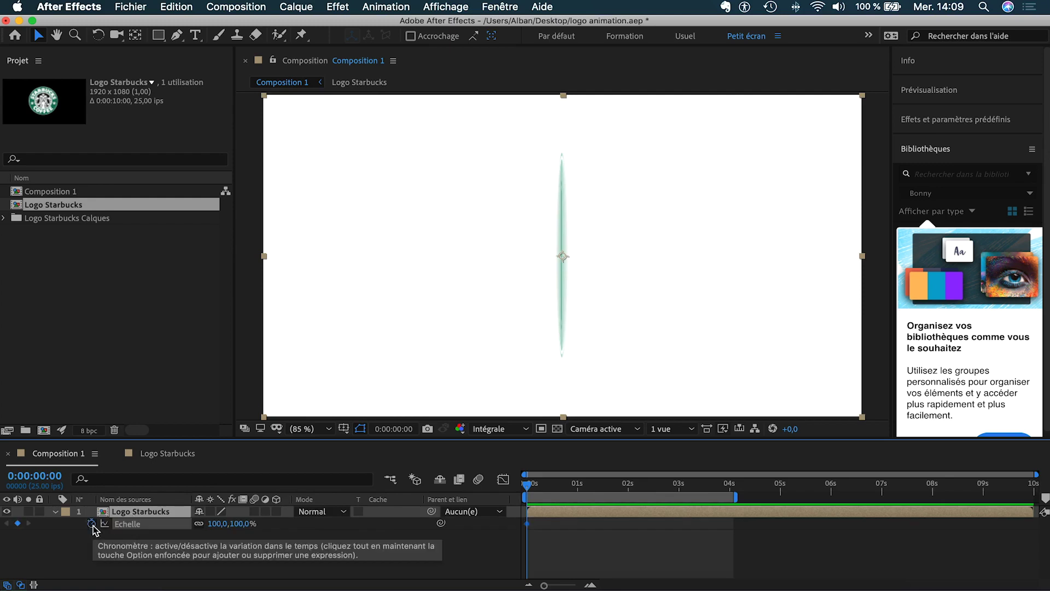
drag(525, 487, 667, 486)
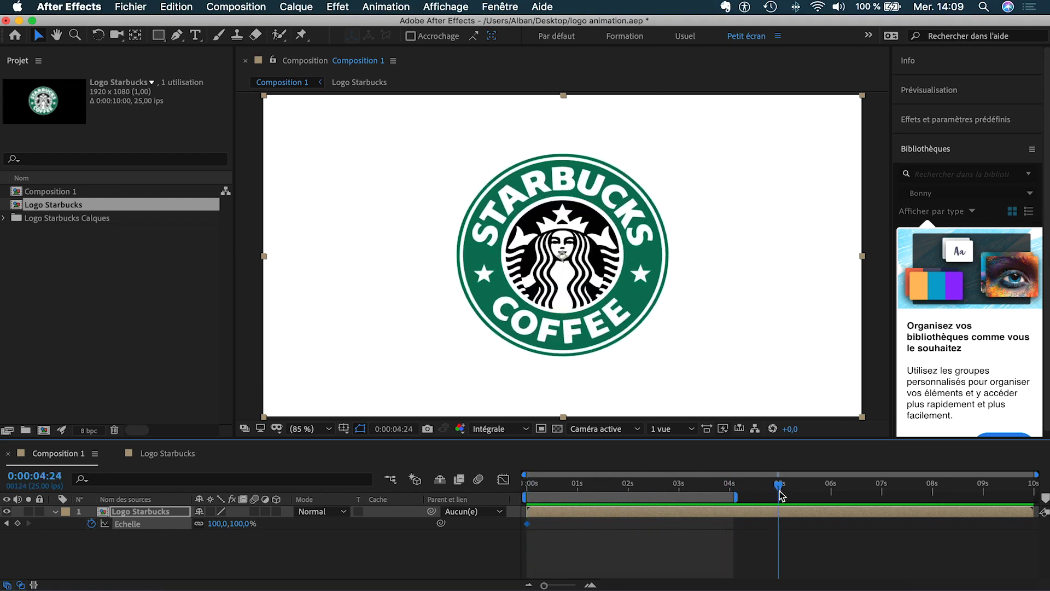
drag(240, 525, 245, 525)
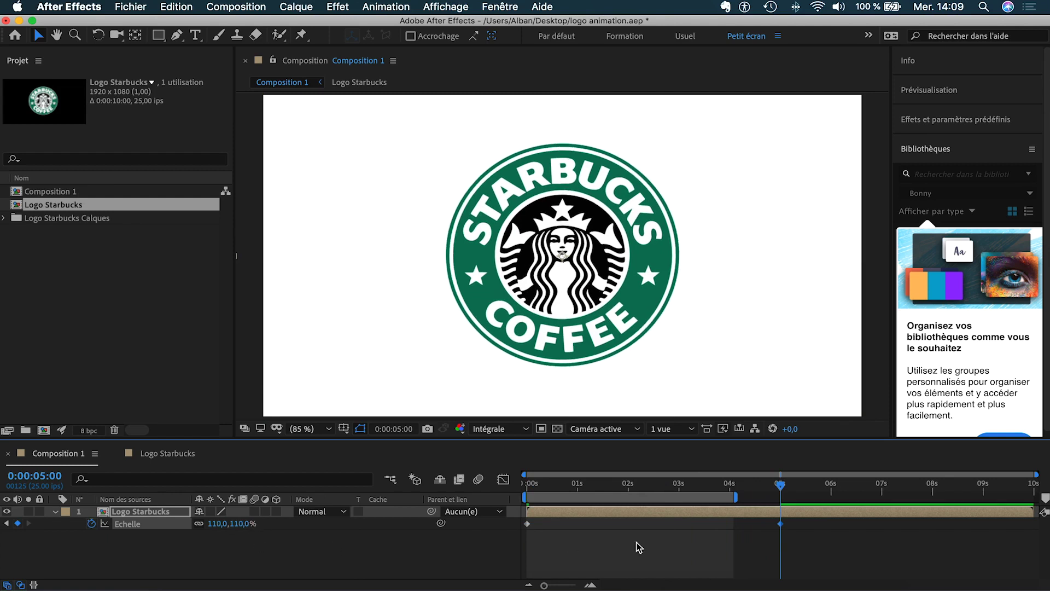
Preview the logo's growth from the start and set its scale keyframe at 0:00:00:00 to 90%.
drag(635, 481, 527, 484)
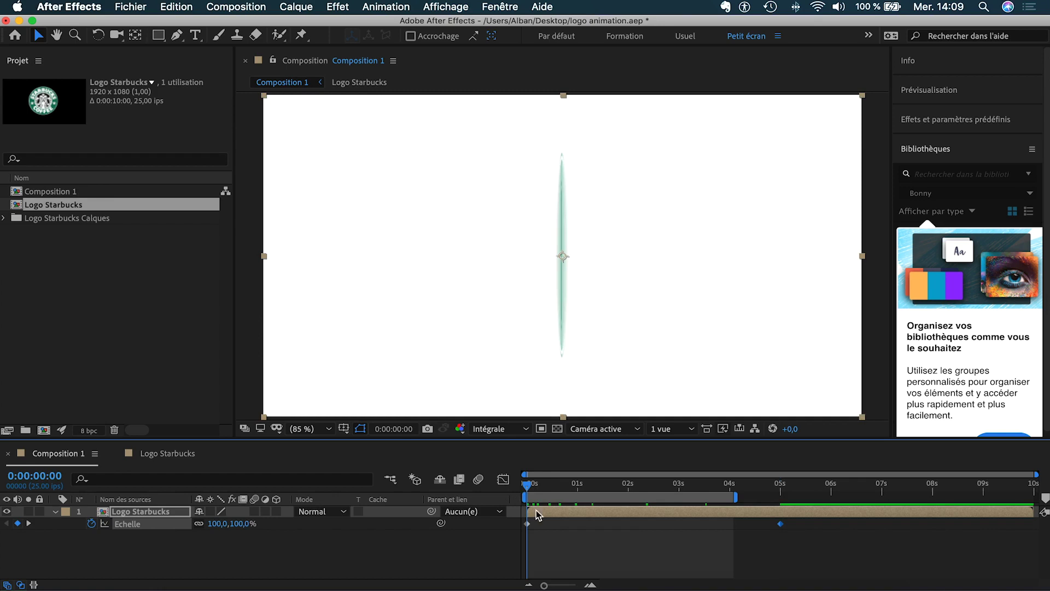
click(566, 549)
key(space)
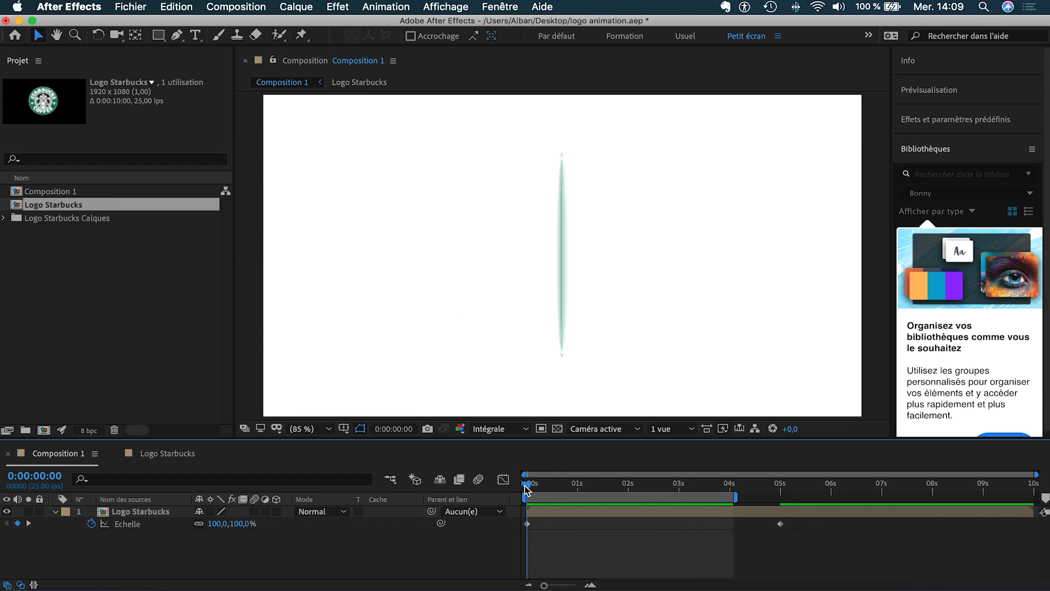
drag(236, 526, 229, 525)
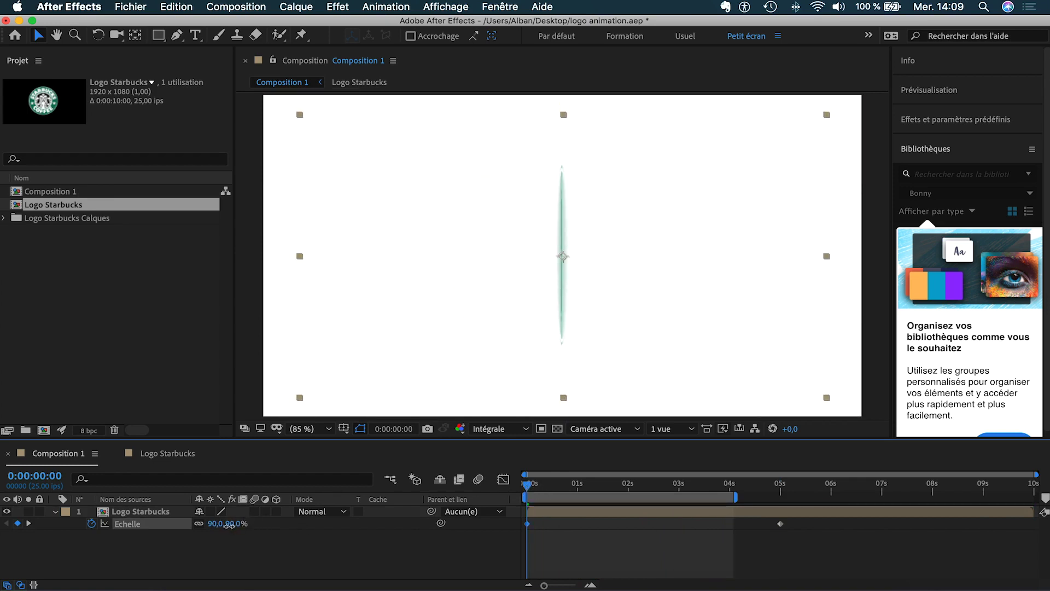
click(604, 564)
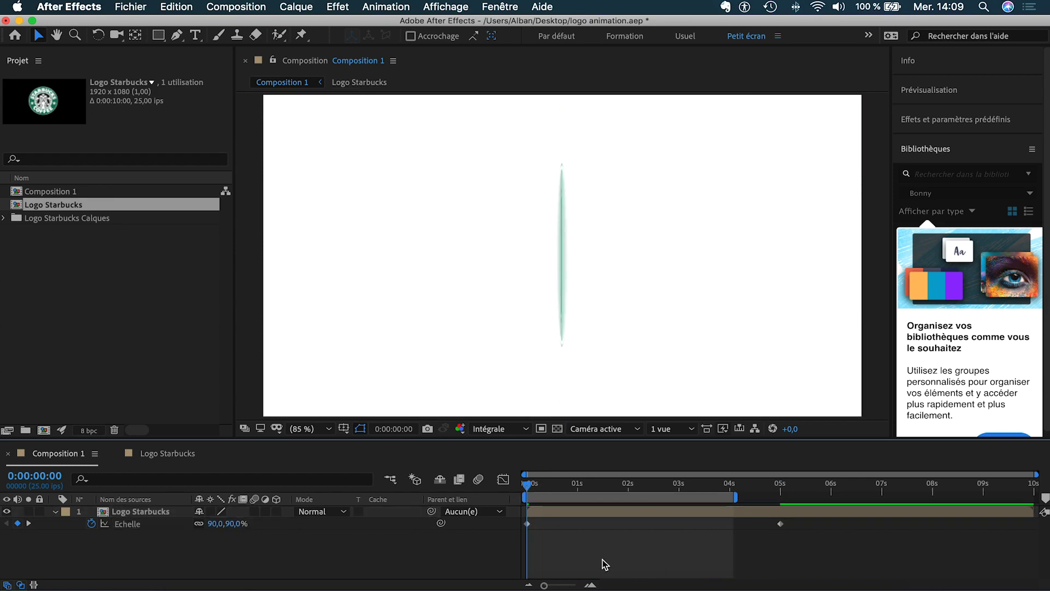